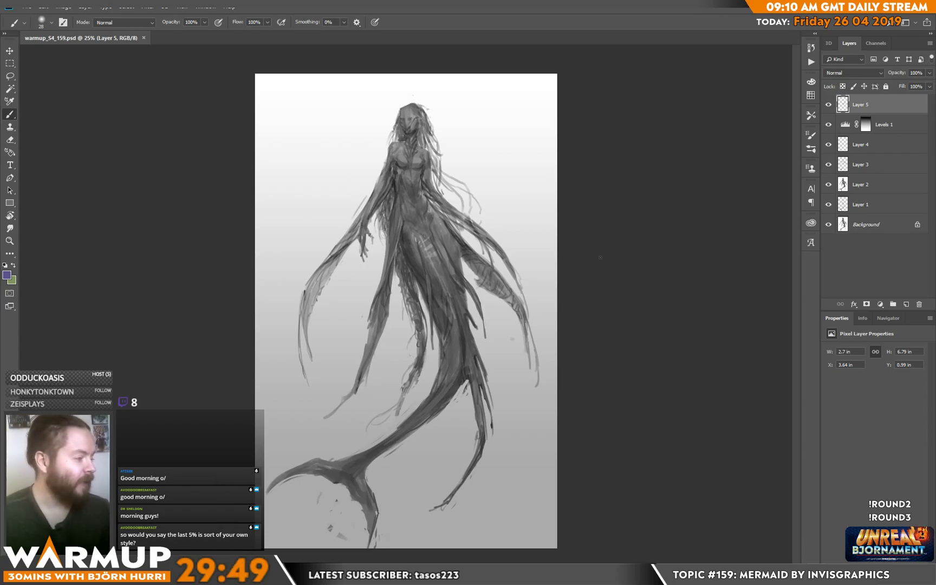
# - Add Layer 6 in Overlay mode and choose the 300 px soft sketching brush
pyautogui.click(906, 304)
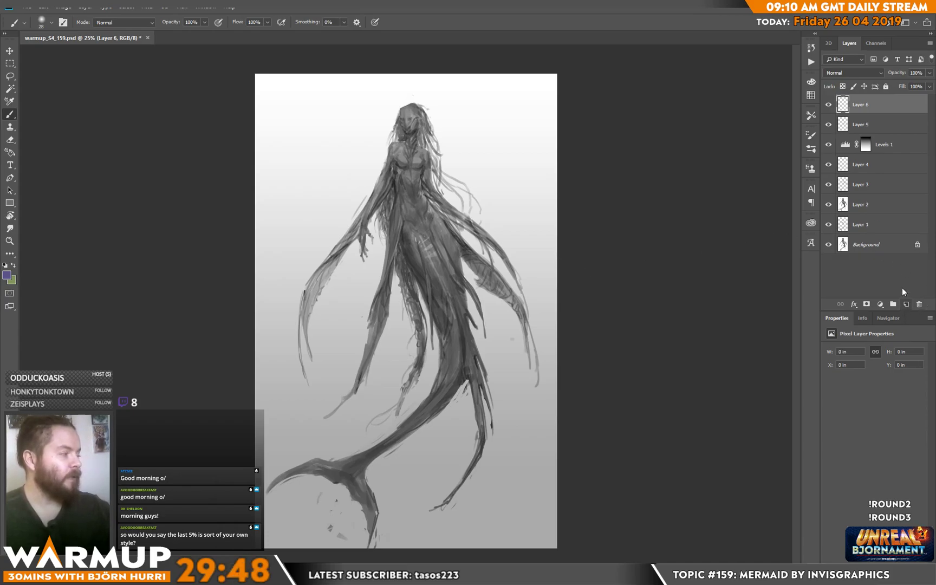
pyautogui.click(838, 75)
pyautogui.click(843, 191)
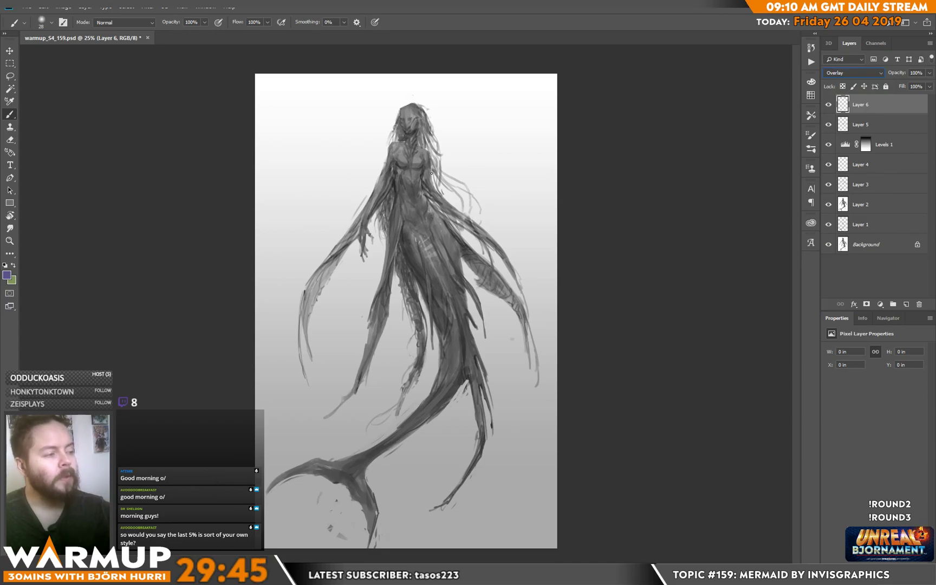
pyautogui.rightClick(436, 175)
pyautogui.click(539, 253)
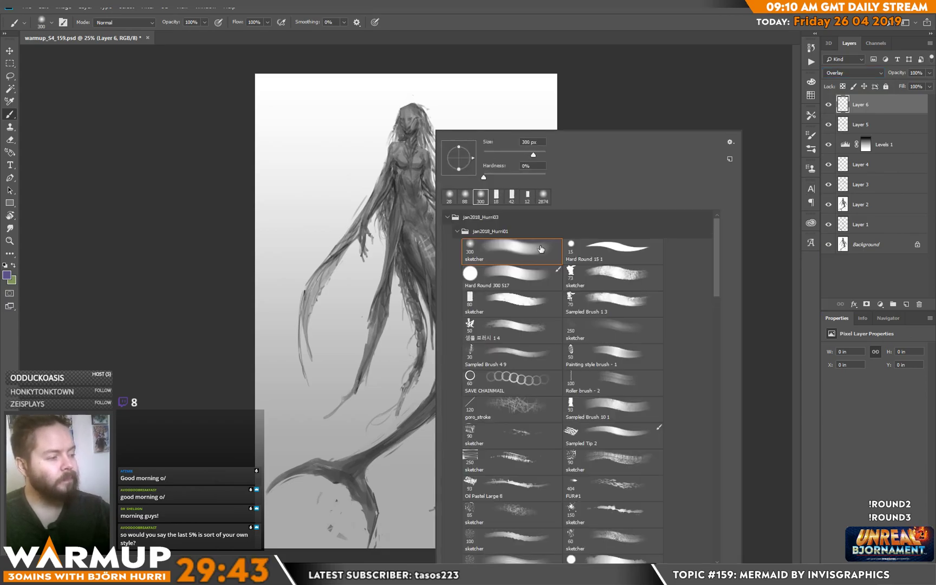
pyautogui.click(611, 111)
# - Wash green over the mermaid's arms, body and head, then add Layer 7
pyautogui.click(14, 265)
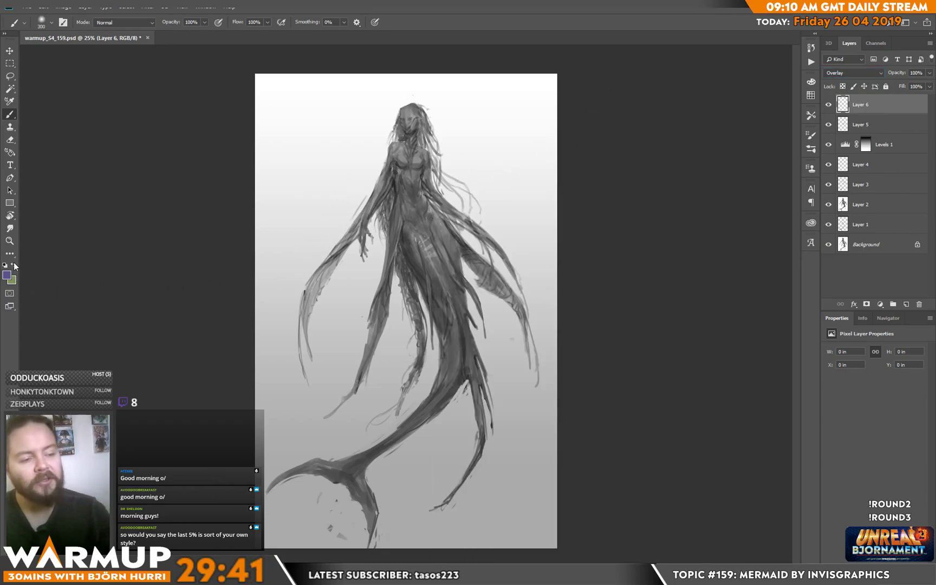
pyautogui.moveTo(362, 285)
pyautogui.mouseDown()
pyautogui.moveTo(369, 227)
pyautogui.moveTo(390, 216)
pyautogui.moveTo(390, 244)
pyautogui.moveTo(428, 259)
pyautogui.moveTo(420, 288)
pyautogui.moveTo(430, 302)
pyautogui.moveTo(502, 298)
pyautogui.moveTo(417, 430)
pyautogui.moveTo(378, 450)
pyautogui.moveTo(399, 259)
pyautogui.mouseUp()
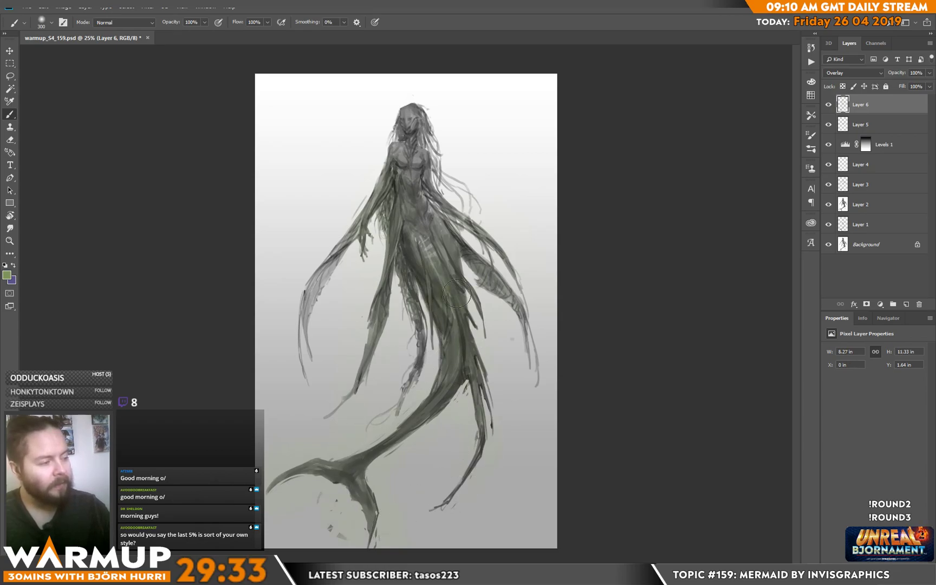
pyautogui.click(410, 100)
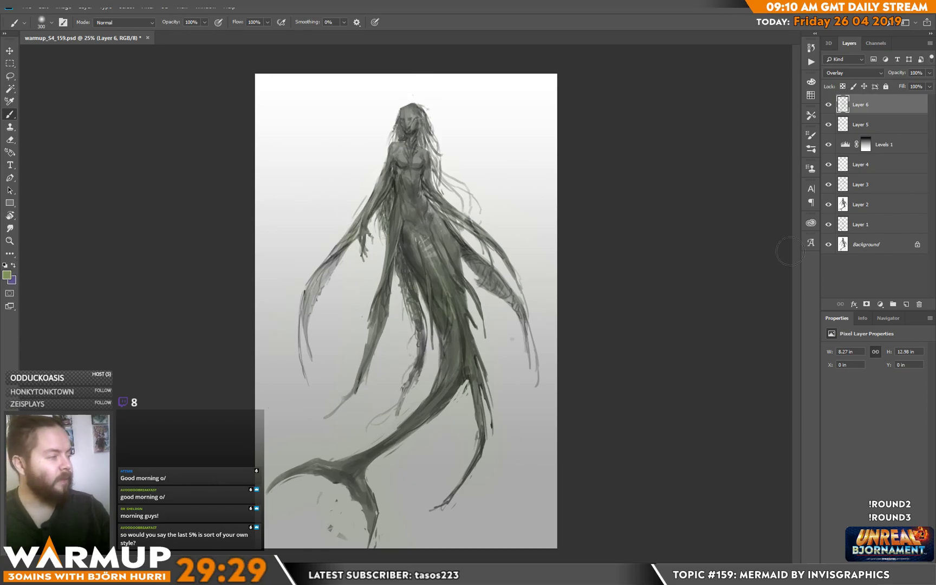
pyautogui.click(906, 304)
pyautogui.click(854, 72)
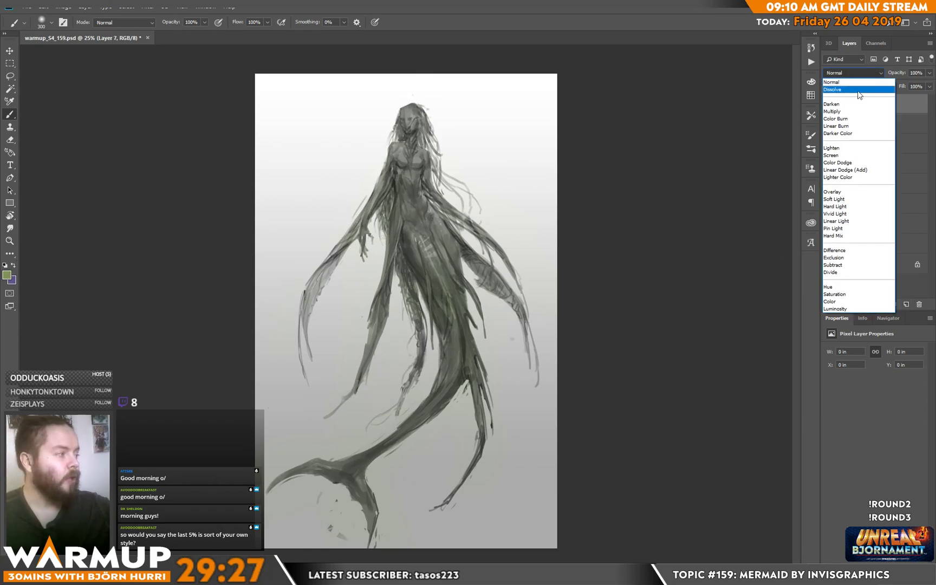
# - Set Layer 7 to Overlay and choose an orange painting colour
pyautogui.click(831, 192)
pyautogui.click(13, 265)
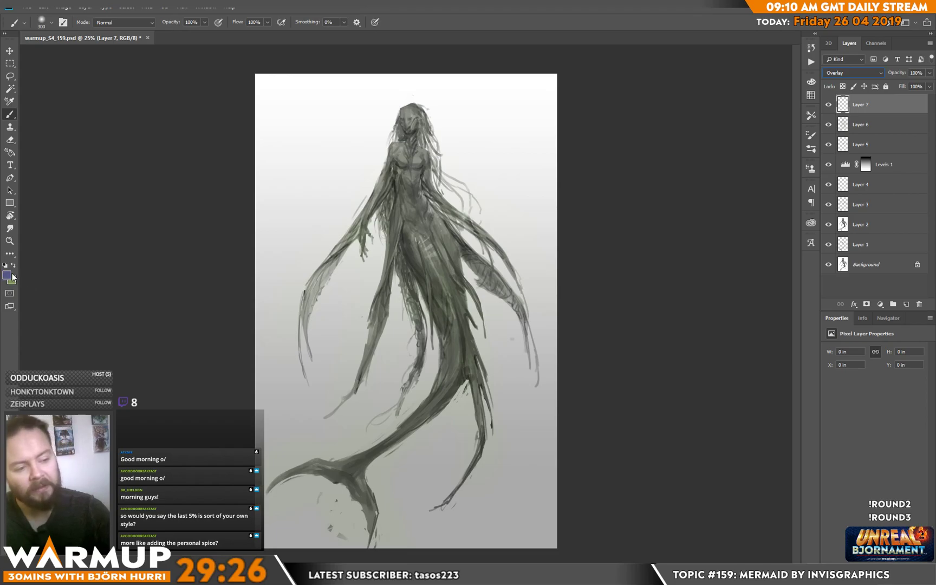
pyautogui.click(7, 275)
pyautogui.click(144, 224)
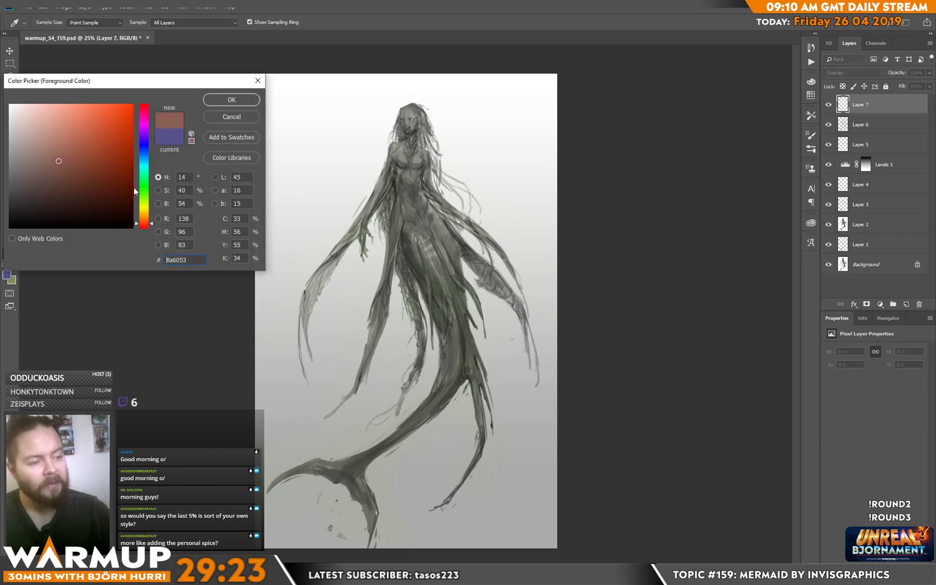
pyautogui.click(101, 108)
pyautogui.click(237, 99)
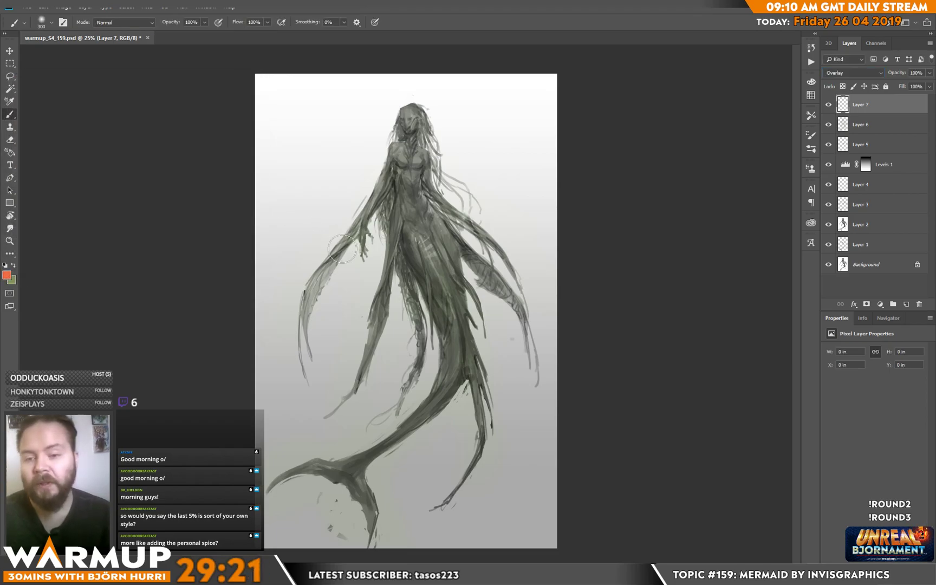
# - Paint orange along the left fin, forearm and body with 67 px, then 39 px brushes
pyautogui.rightClick(374, 261)
pyautogui.moveTo(460, 154); pyautogui.dragTo(453, 162)
pyautogui.moveTo(364, 212)
pyautogui.mouseDown()
pyautogui.moveTo(316, 280)
pyautogui.moveTo(310, 388)
pyautogui.mouseUp()
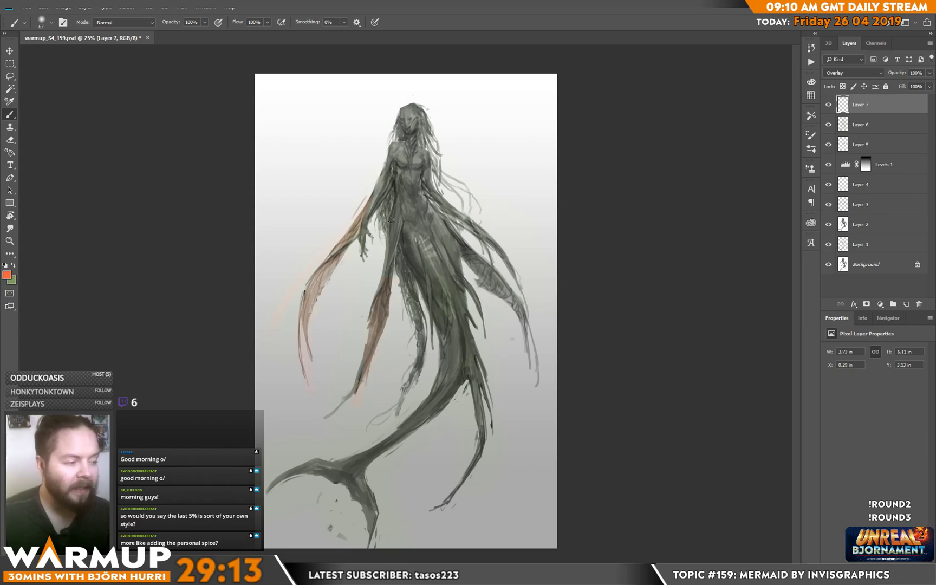
pyautogui.rightClick(448, 253)
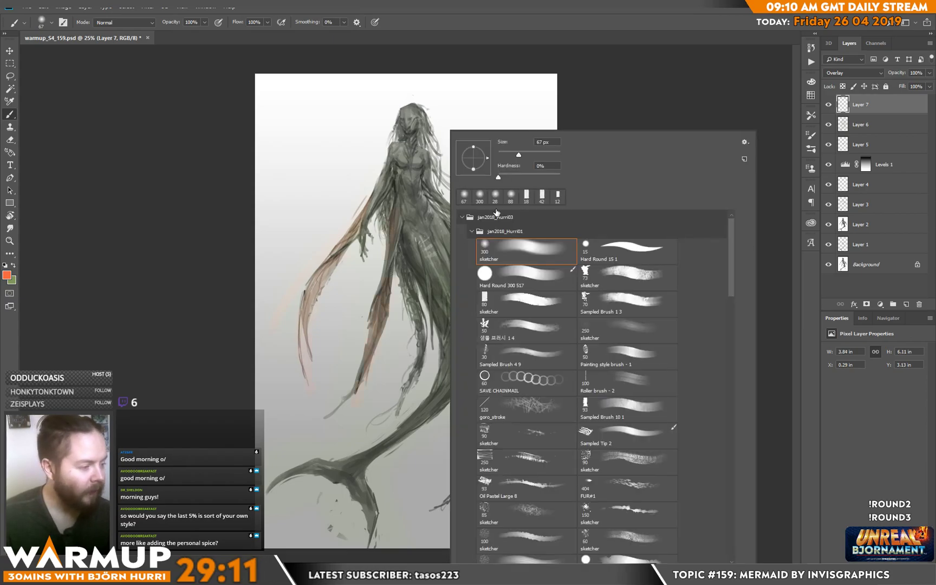
pyautogui.moveTo(519, 156); pyautogui.dragTo(511, 157)
pyautogui.click(427, 273)
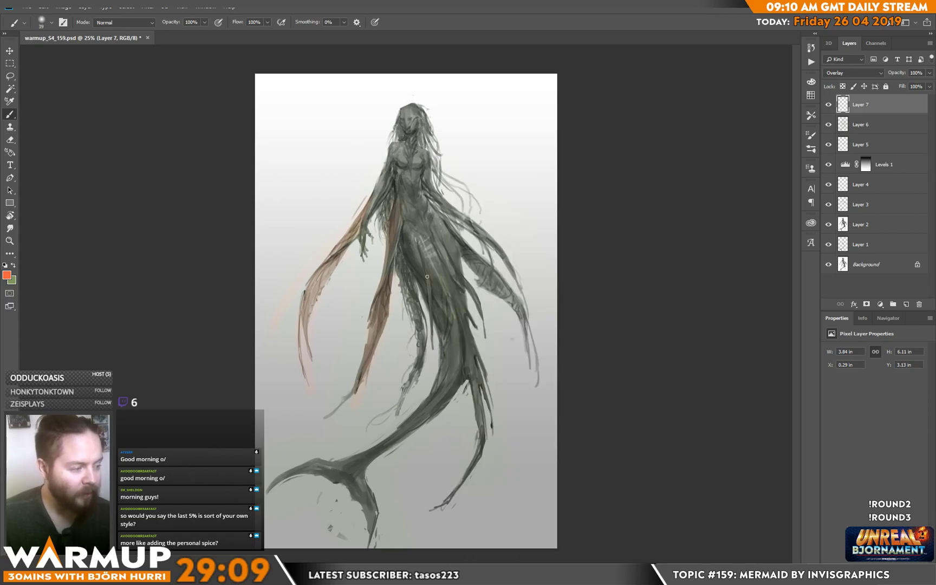
pyautogui.moveTo(433, 358); pyautogui.dragTo(441, 244)
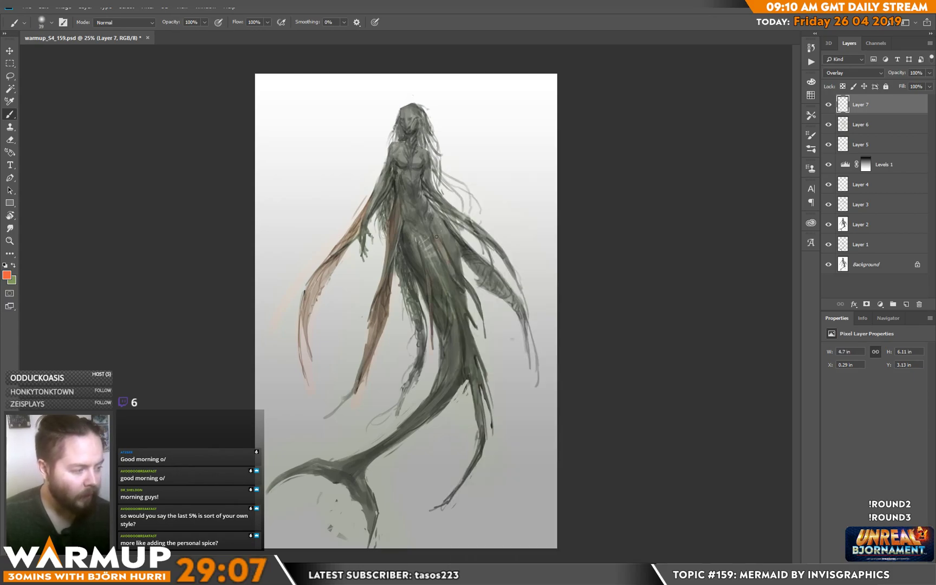
pyautogui.moveTo(461, 279); pyautogui.dragTo(483, 355)
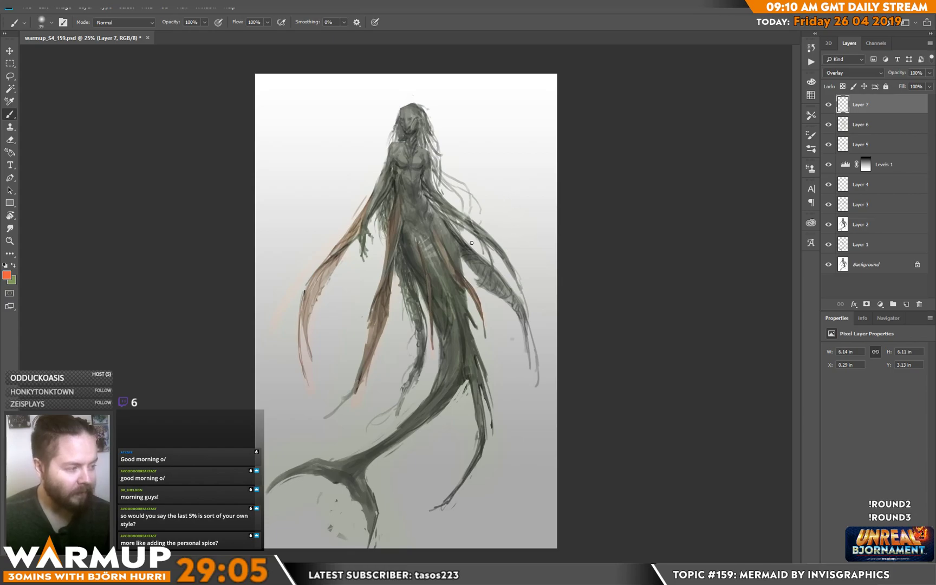
# - Tint the right fin and other fins orange using 99 px and 40 px brushes
pyautogui.rightClick(482, 242)
pyautogui.moveTo(550, 156); pyautogui.dragTo(566, 156)
pyautogui.moveTo(459, 239)
pyautogui.mouseDown()
pyautogui.moveTo(499, 293)
pyautogui.moveTo(473, 273)
pyautogui.moveTo(516, 303)
pyautogui.mouseUp()
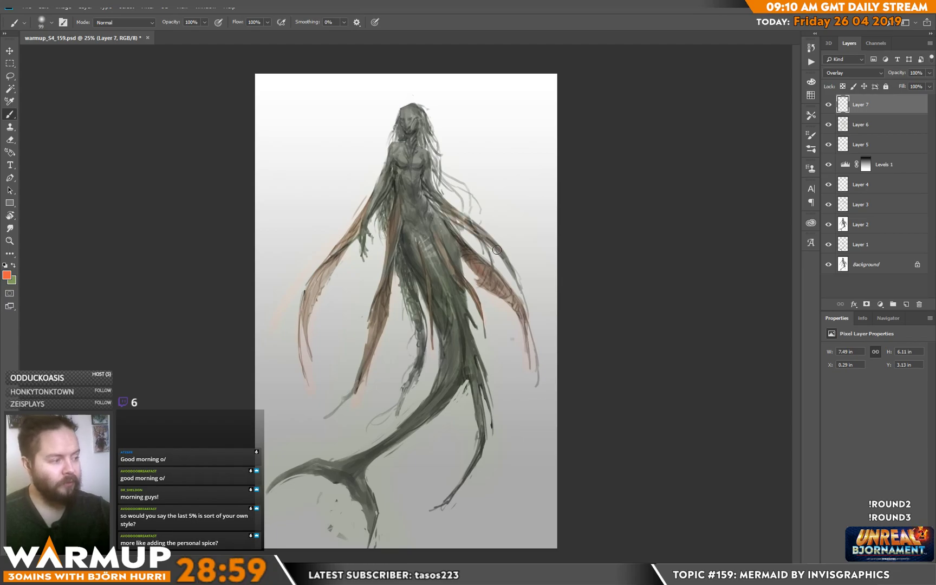
pyautogui.rightClick(452, 181)
pyautogui.click(510, 155)
pyautogui.click(425, 190)
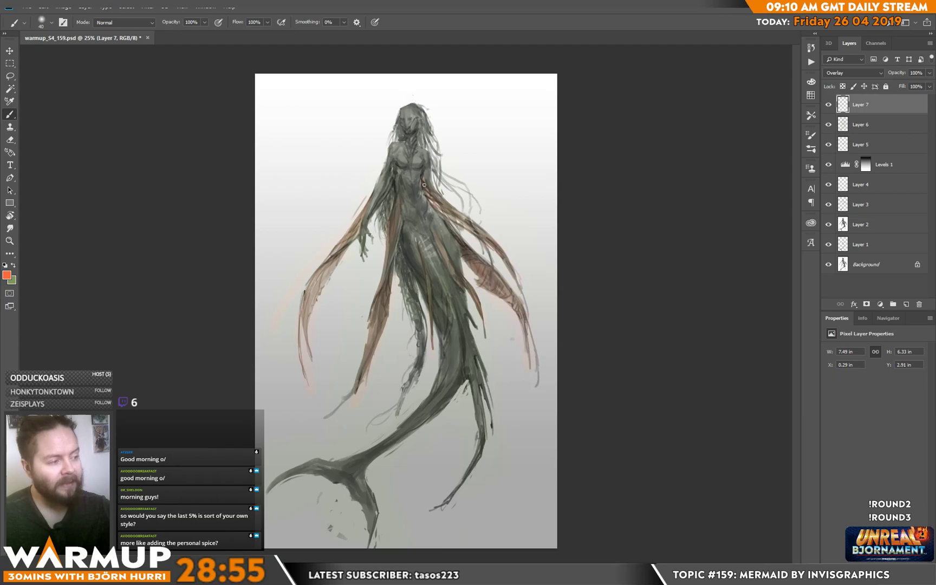
pyautogui.moveTo(424, 172); pyautogui.dragTo(444, 214)
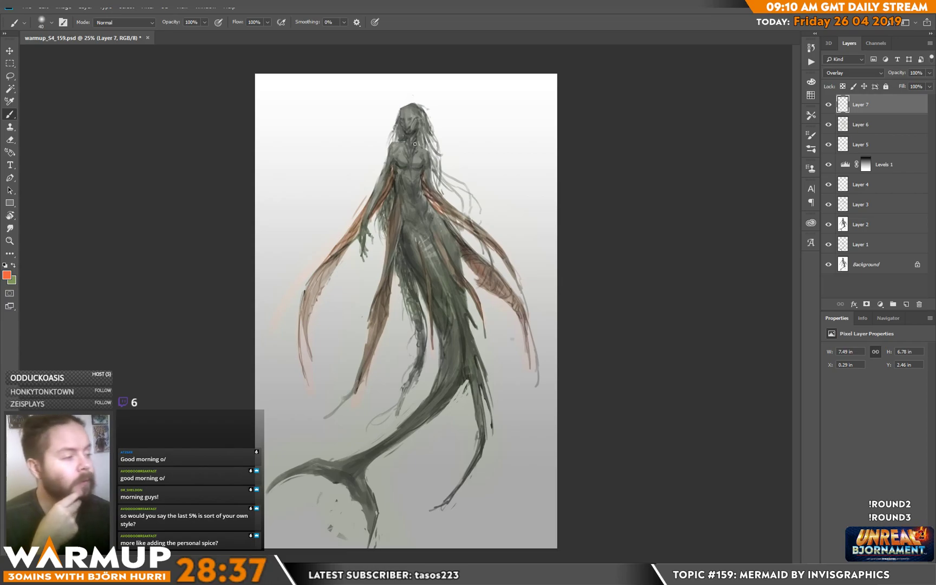
# - Add a small warm orange touch on the face with a 12 px brush
pyautogui.rightClick(477, 157)
pyautogui.moveTo(485, 158); pyautogui.dragTo(479, 143)
pyautogui.click(416, 118)
pyautogui.rightClick(421, 130)
pyautogui.click(402, 126)
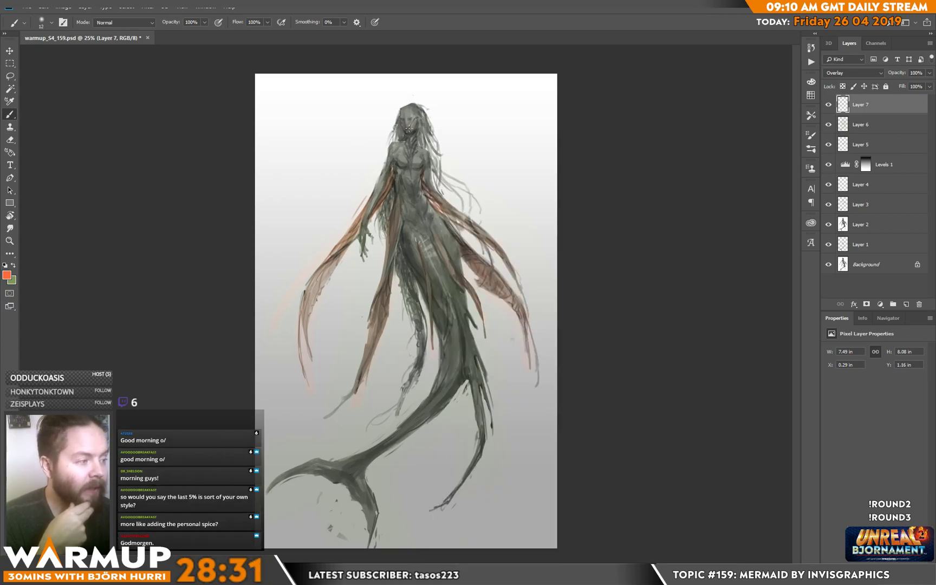
pyautogui.moveTo(412, 117); pyautogui.dragTo(403, 118)
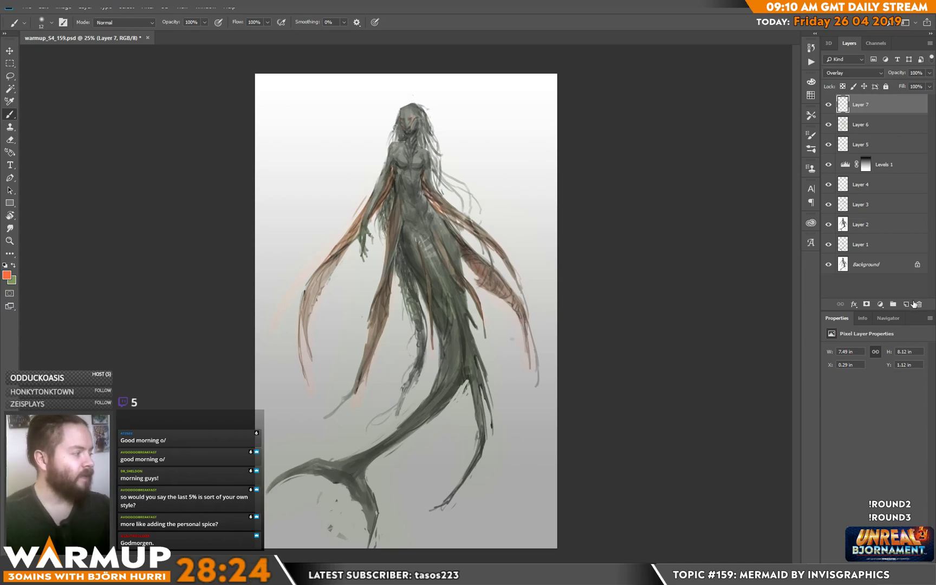
# - Add Layer 8 in Overlay mode with a 124 px brush and white paint
pyautogui.click(906, 304)
pyautogui.click(838, 73)
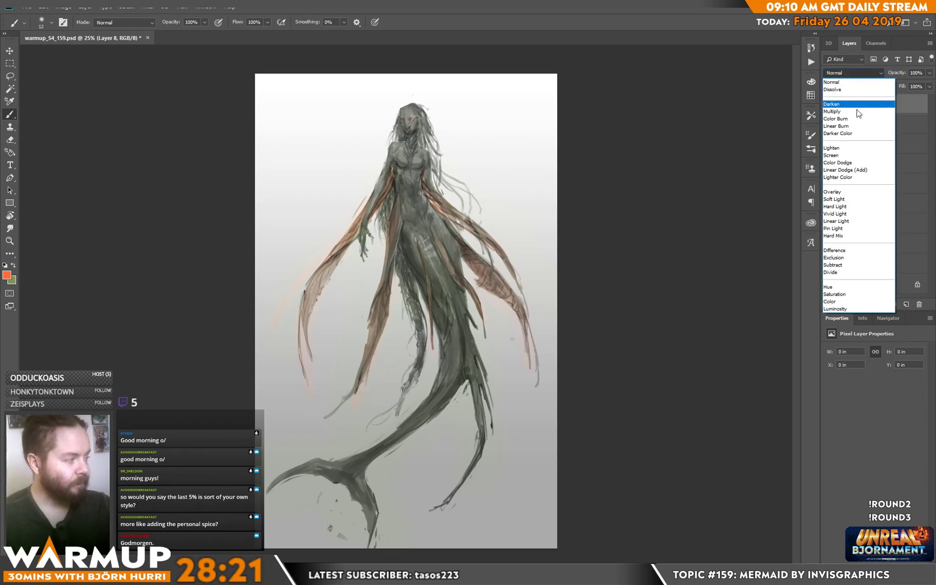
pyautogui.click(846, 194)
pyautogui.rightClick(429, 198)
pyautogui.click(516, 155)
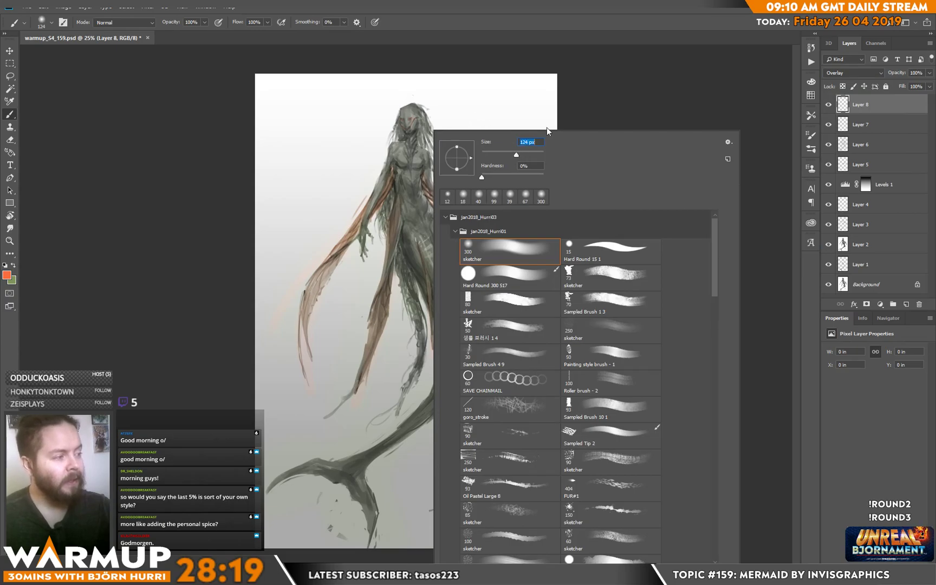
pyautogui.click(599, 98)
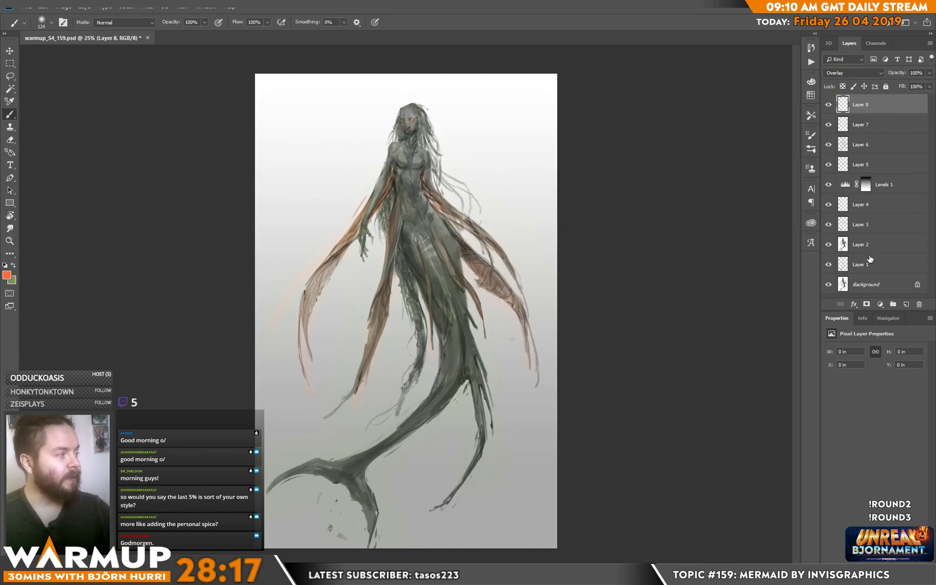
pyautogui.press('d')
pyautogui.press('x')
# - Lighten the hair around the head, then beside the torso with a 47 px brush
pyautogui.moveTo(396, 125)
pyautogui.mouseDown()
pyautogui.moveTo(393, 136)
pyautogui.moveTo(428, 120)
pyautogui.moveTo(445, 181)
pyautogui.moveTo(491, 207)
pyautogui.mouseUp()
pyautogui.rightClick(439, 210)
pyautogui.click(494, 153)
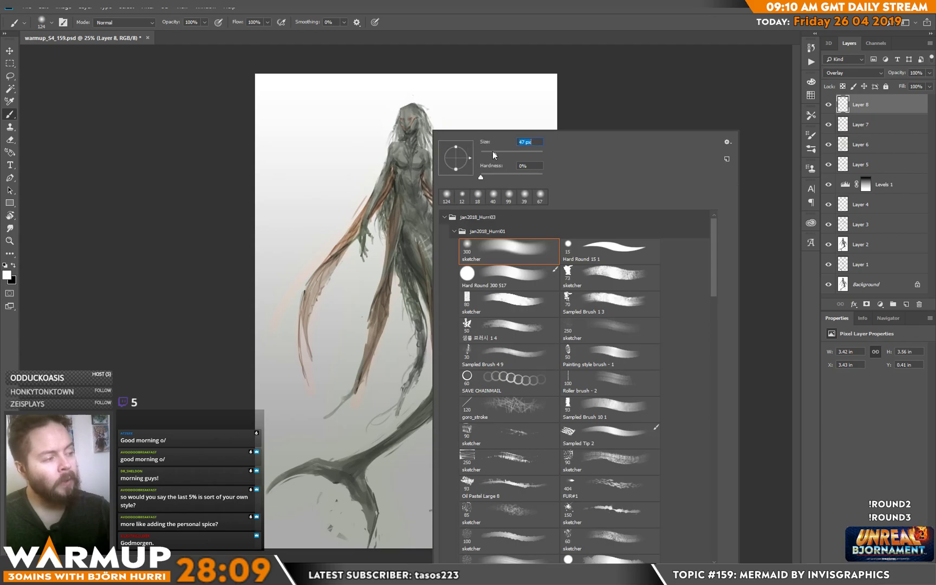
pyautogui.moveTo(389, 200); pyautogui.dragTo(383, 230)
pyautogui.moveTo(387, 216)
pyautogui.mouseDown()
pyautogui.moveTo(383, 242)
pyautogui.moveTo(378, 217)
pyautogui.mouseUp()
pyautogui.moveTo(399, 252)
pyautogui.mouseDown()
pyautogui.moveTo(408, 288)
pyautogui.moveTo(401, 257)
pyautogui.moveTo(417, 325)
pyautogui.moveTo(404, 333)
pyautogui.moveTo(422, 310)
pyautogui.moveTo(425, 338)
pyautogui.moveTo(417, 377)
pyautogui.moveTo(409, 378)
pyautogui.moveTo(416, 359)
pyautogui.moveTo(373, 414)
pyautogui.mouseUp()
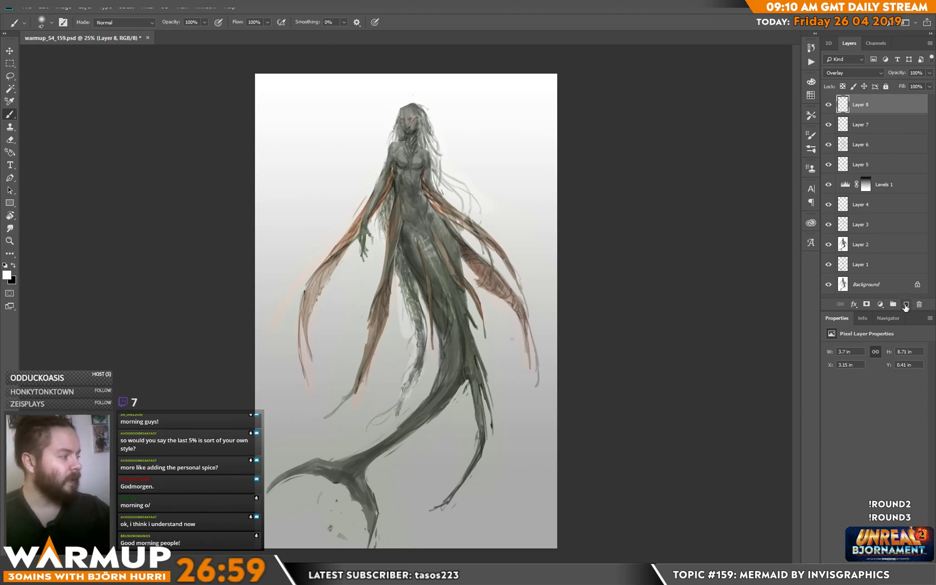
# - Add Layer 9 in Overlay mode and choose a pale cyan painting colour
pyautogui.click(906, 304)
pyautogui.click(837, 72)
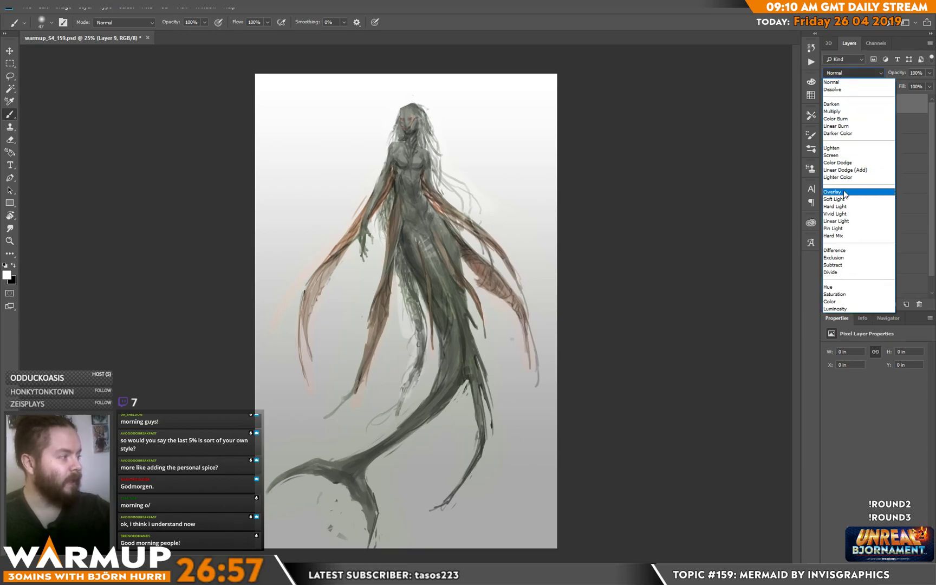
pyautogui.click(840, 193)
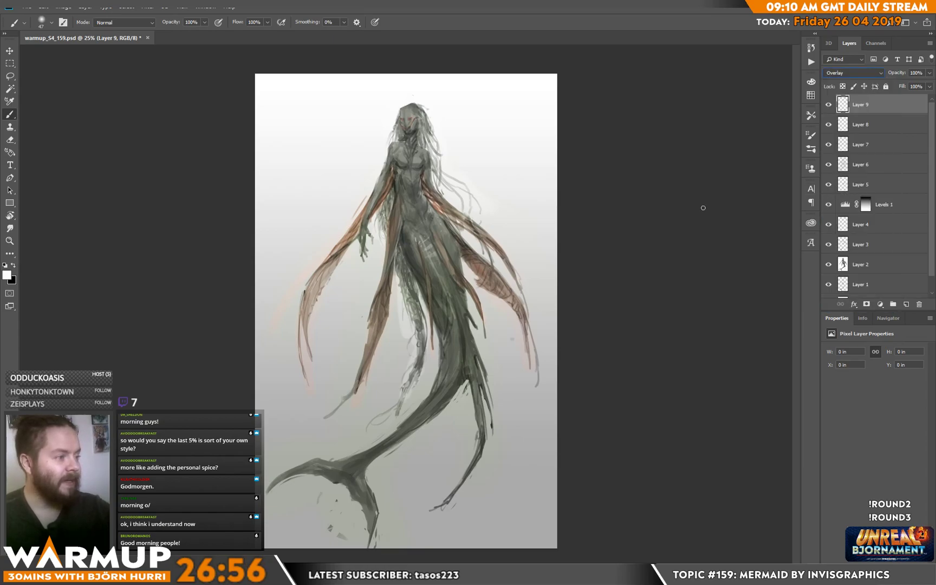
pyautogui.click(7, 275)
pyautogui.moveTo(144, 196); pyautogui.dragTo(145, 163)
pyautogui.moveTo(85, 134)
pyautogui.mouseDown()
pyautogui.moveTo(36, 108)
pyautogui.moveTo(38, 123)
pyautogui.mouseUp()
pyautogui.click(232, 100)
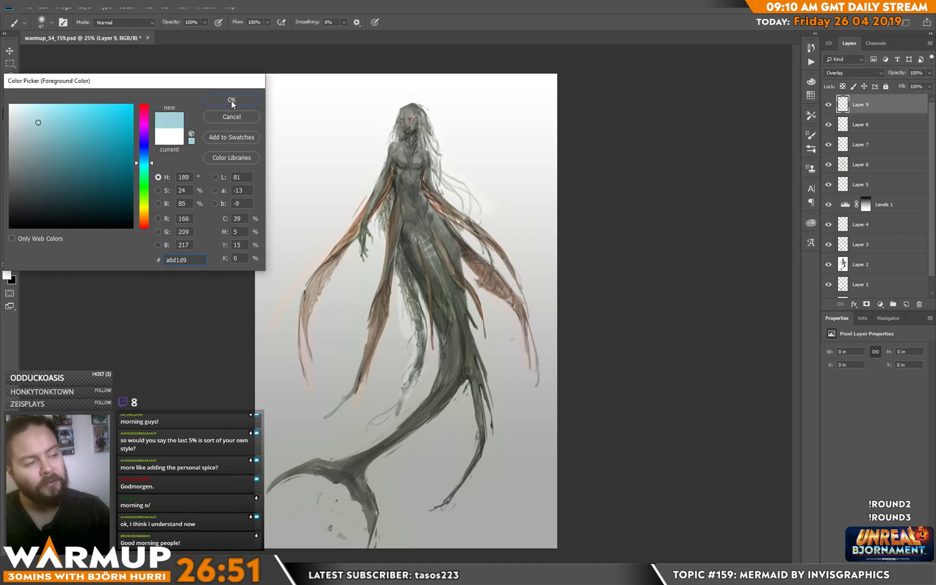
# - Brighten the chest, hip and lower tail with pale cyan using a 73 px brush
pyautogui.rightClick(401, 128)
pyautogui.click(492, 154)
pyautogui.click(421, 91)
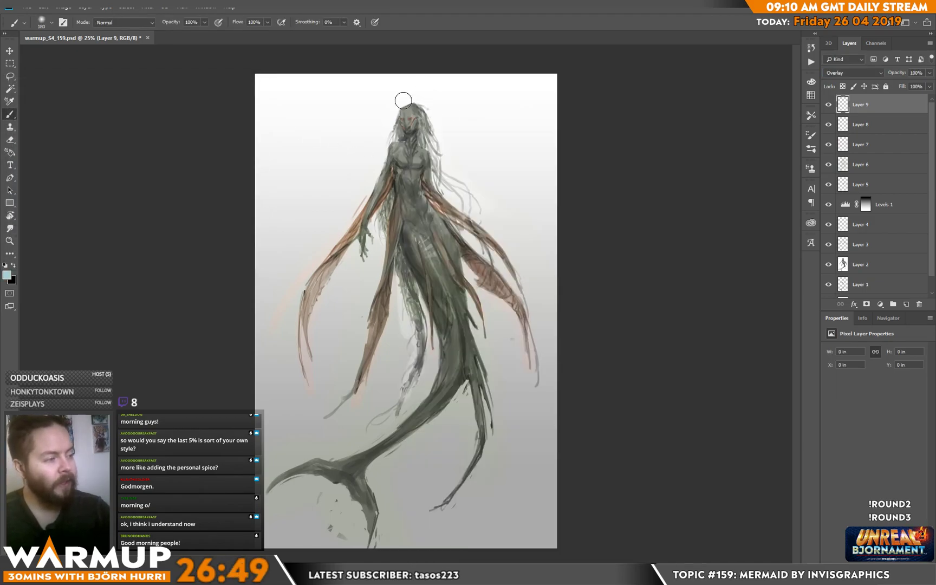
pyautogui.rightClick(446, 131)
pyautogui.click(528, 154)
pyautogui.moveTo(392, 141)
pyautogui.mouseDown()
pyautogui.moveTo(419, 162)
pyautogui.moveTo(428, 150)
pyautogui.moveTo(533, 134)
pyautogui.moveTo(509, 121)
pyautogui.moveTo(418, 185)
pyautogui.moveTo(393, 171)
pyautogui.moveTo(379, 174)
pyautogui.moveTo(362, 219)
pyautogui.mouseUp()
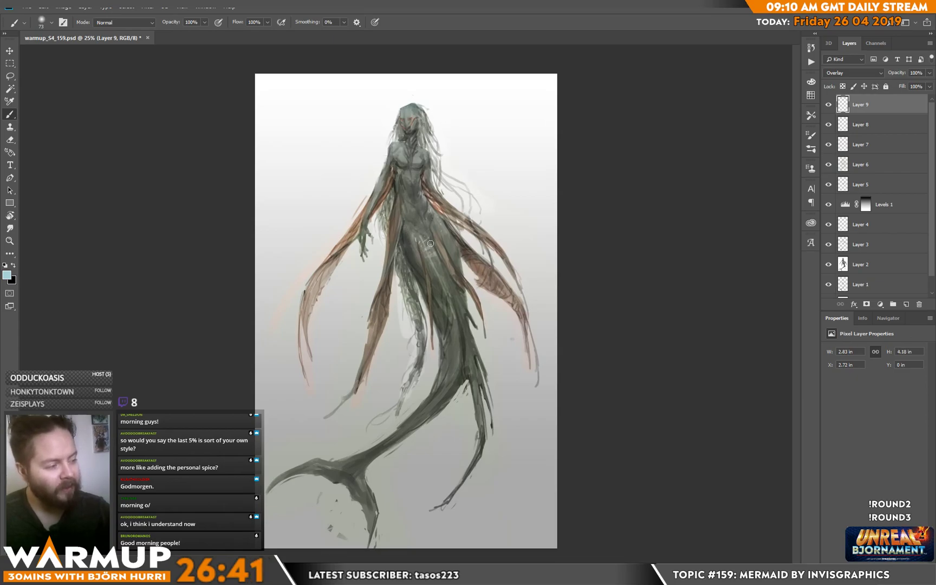
pyautogui.moveTo(438, 228)
pyautogui.mouseDown()
pyautogui.moveTo(451, 244)
pyautogui.moveTo(440, 271)
pyautogui.moveTo(449, 303)
pyautogui.mouseUp()
pyautogui.moveTo(461, 344)
pyautogui.mouseDown()
pyautogui.moveTo(424, 421)
pyautogui.moveTo(383, 442)
pyautogui.mouseUp()
pyautogui.moveTo(448, 382)
pyautogui.mouseDown()
pyautogui.moveTo(435, 402)
pyautogui.moveTo(321, 477)
pyautogui.mouseUp()
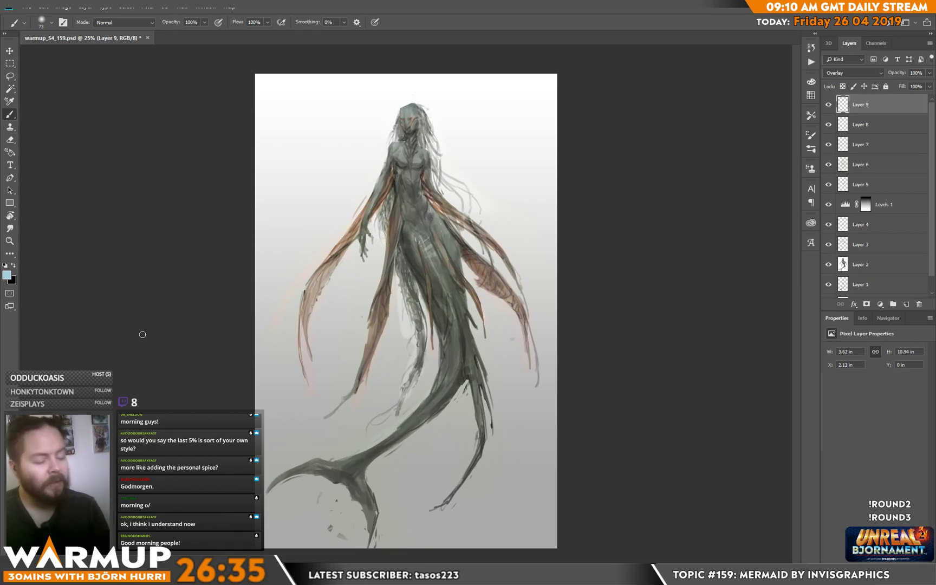
# - Switch to orange-red dc6f4e and glaze it on the tail fin tip and left fin
pyautogui.press('x')
pyautogui.click(7, 275)
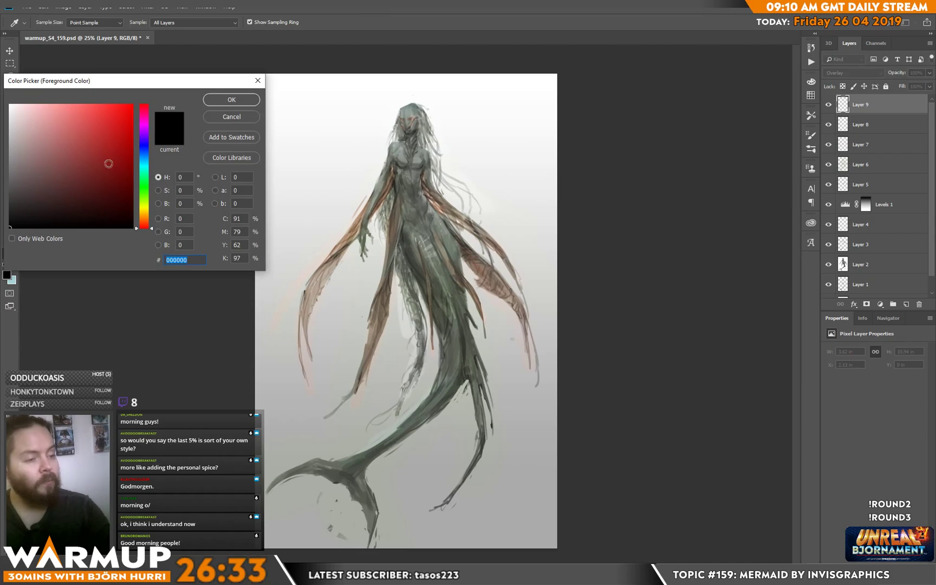
pyautogui.click(89, 121)
pyautogui.click(146, 223)
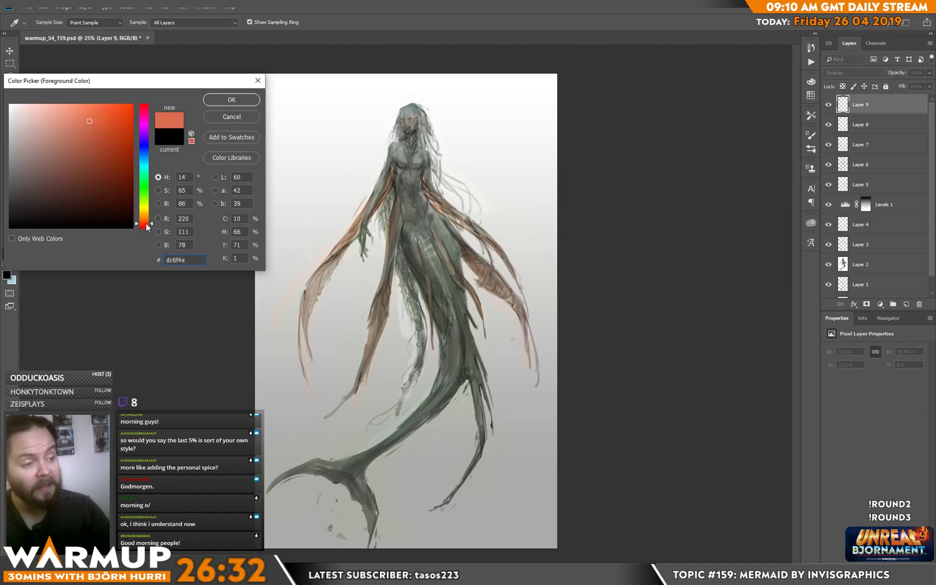
pyautogui.click(227, 104)
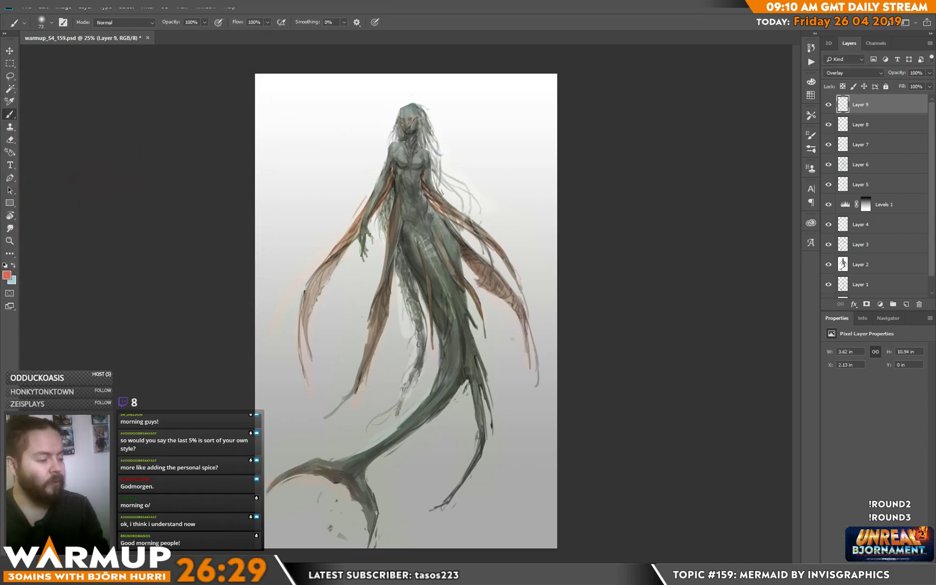
pyautogui.moveTo(372, 524); pyautogui.dragTo(372, 544)
pyautogui.moveTo(324, 470); pyautogui.dragTo(268, 491)
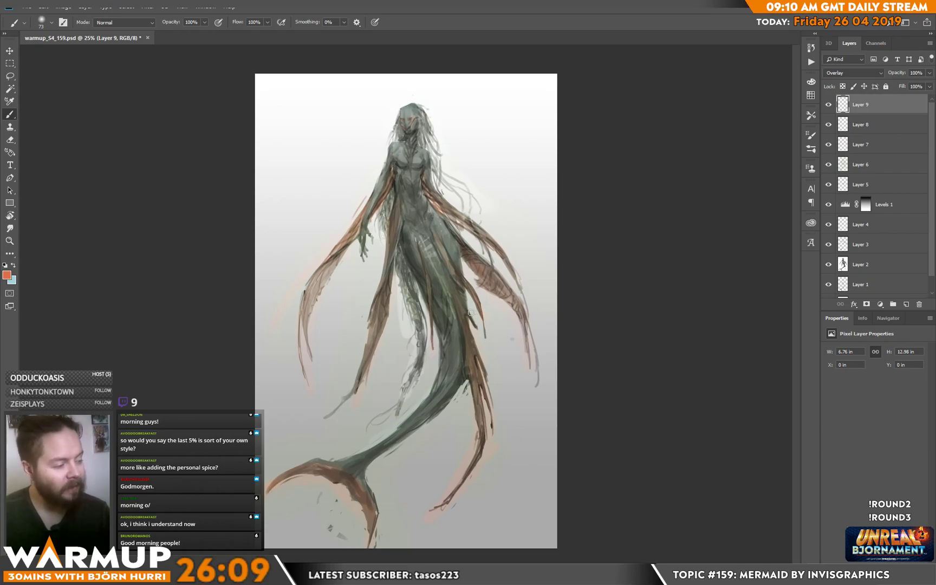
# - Shrink the brush to 17 px, then reopen the brush size settings
pyautogui.rightClick(485, 317)
pyautogui.click(542, 155)
pyautogui.click(463, 305)
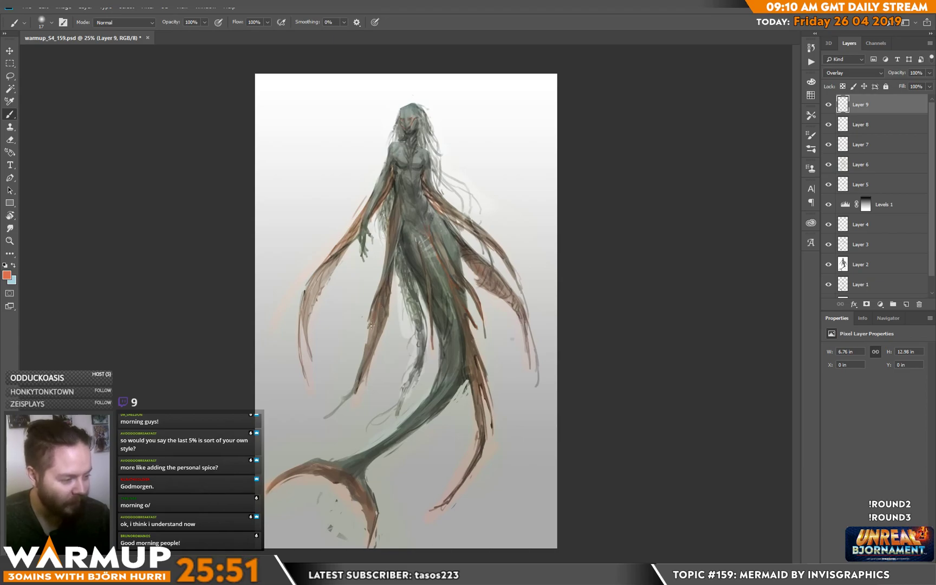
pyautogui.rightClick(398, 264)
# - Set the brush to 48 px, then reduce it to 28 px
pyautogui.click(443, 156)
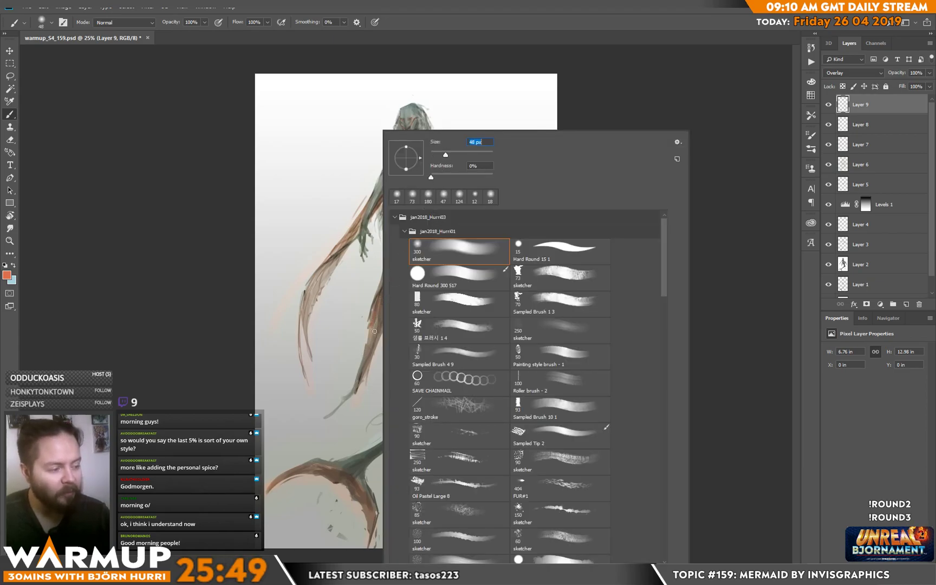
pyautogui.click(374, 335)
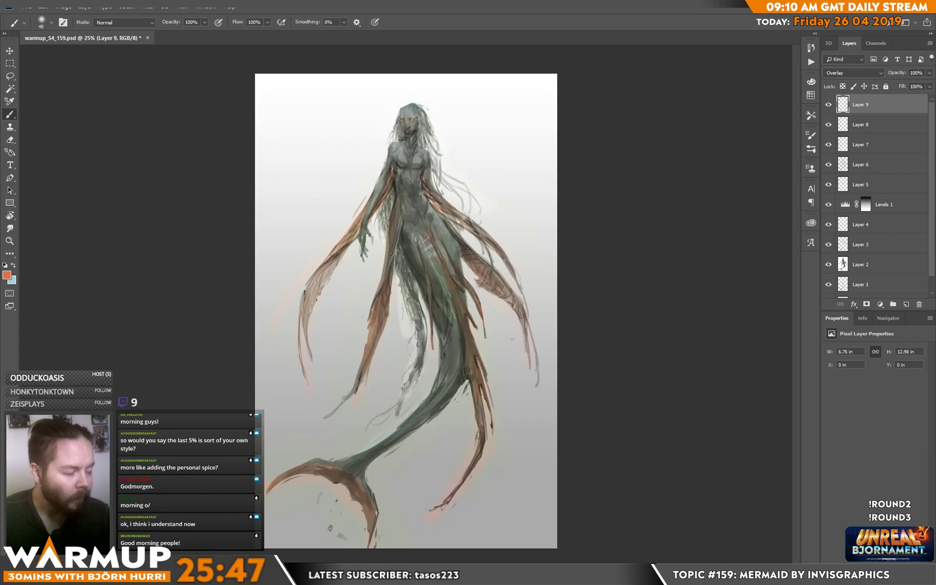
pyautogui.rightClick(391, 258)
pyautogui.click(456, 154)
pyautogui.press('Return')
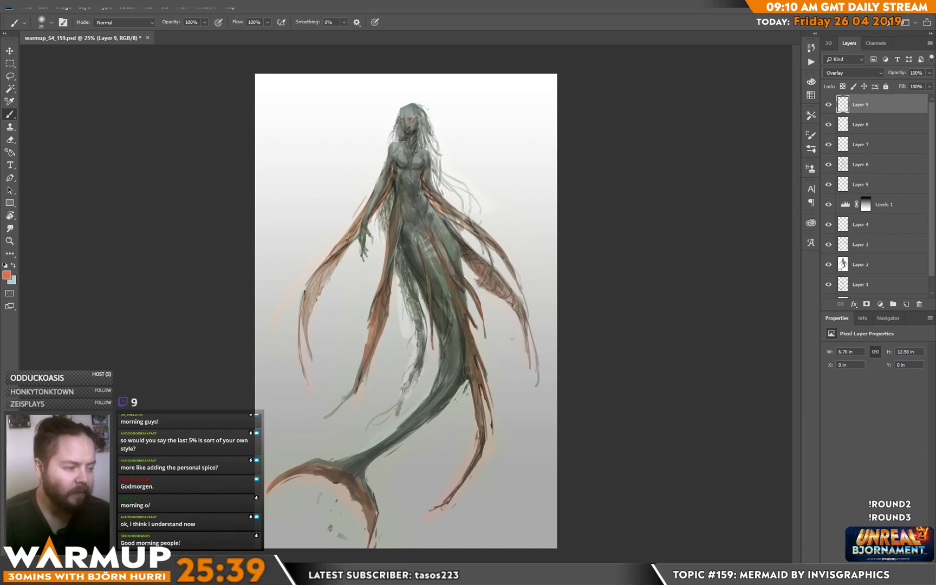
# - Reduce the brush to 21 px and add small orange accents along the right fin
pyautogui.rightClick(358, 219)
pyautogui.click(414, 155)
pyautogui.click(357, 223)
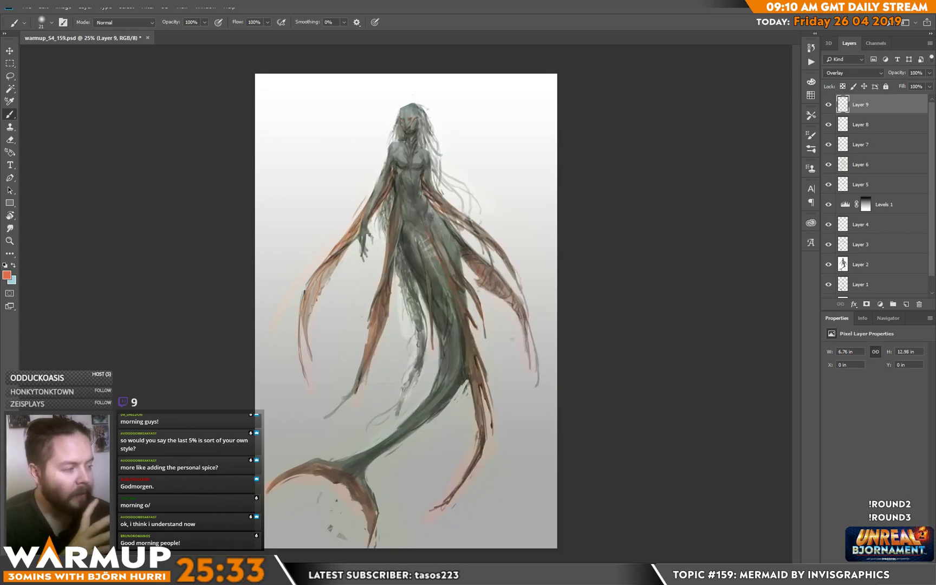
pyautogui.click(494, 320)
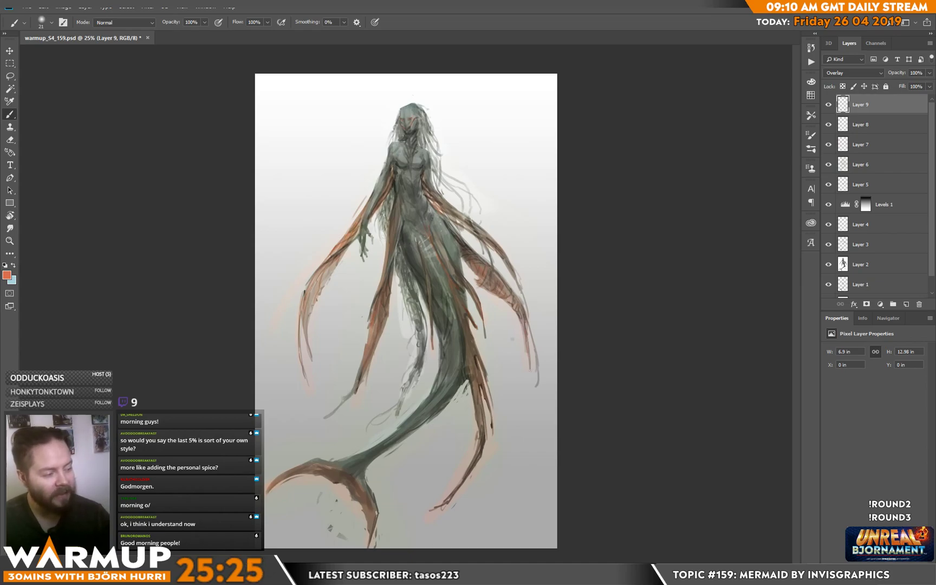
pyautogui.moveTo(533, 343); pyautogui.dragTo(530, 335)
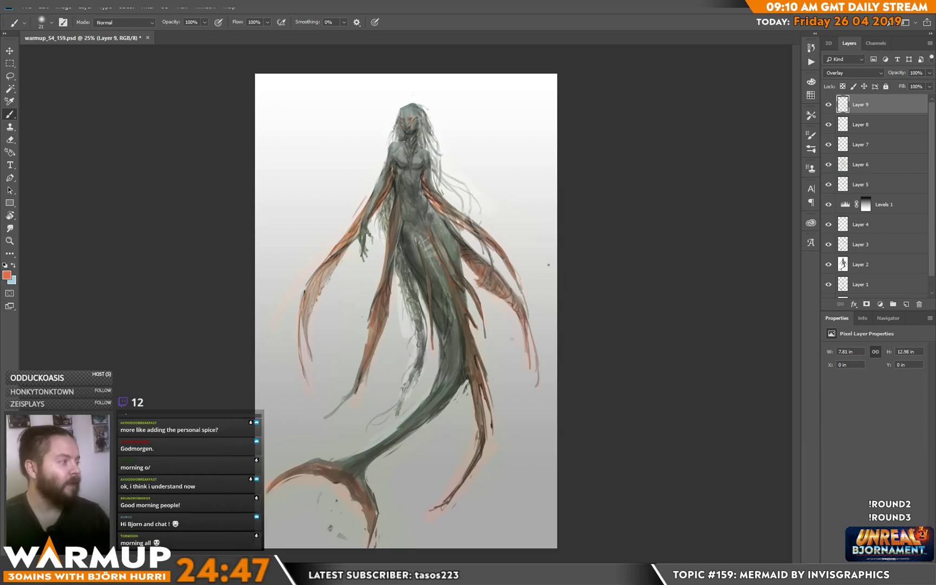
# - Add Layer 10 in Color mode and brush a sampled pale tint over the upper figure
pyautogui.click(906, 304)
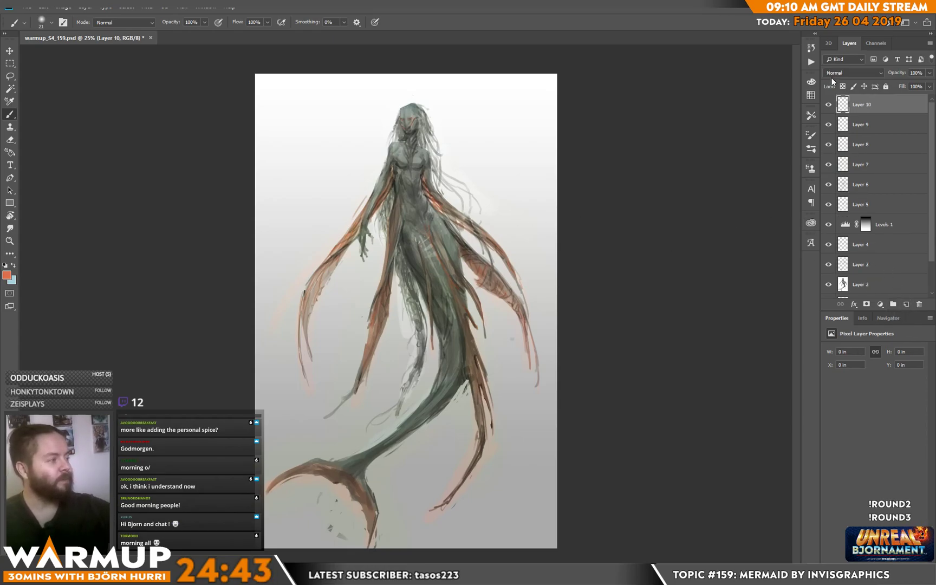
pyautogui.click(852, 73)
pyautogui.click(830, 301)
pyautogui.keyDown('alt'); pyautogui.click(518, 149); pyautogui.keyUp('alt')
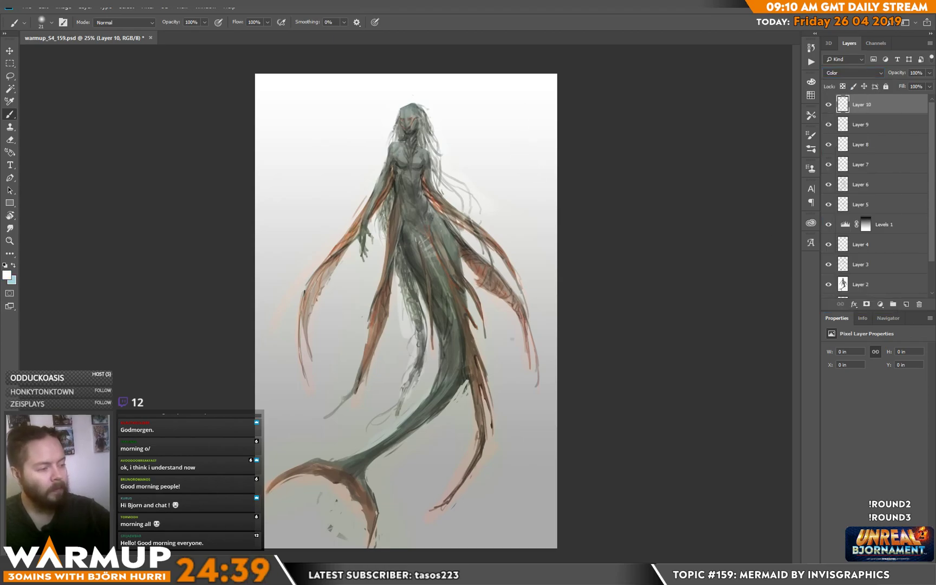
pyautogui.moveTo(402, 278); pyautogui.dragTo(385, 195)
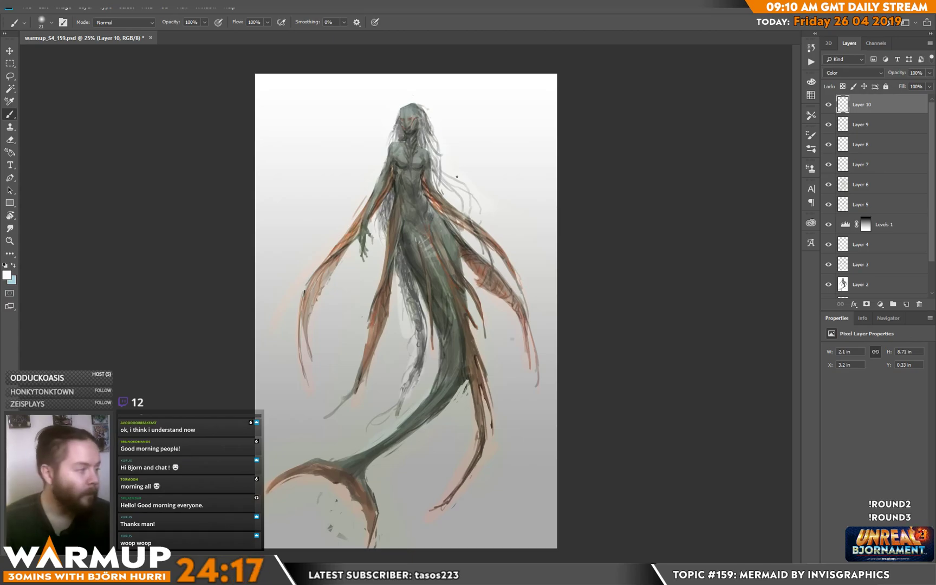
# - Add Layer 11 set to Overlay and choose a red-orange painting colour
pyautogui.click(906, 304)
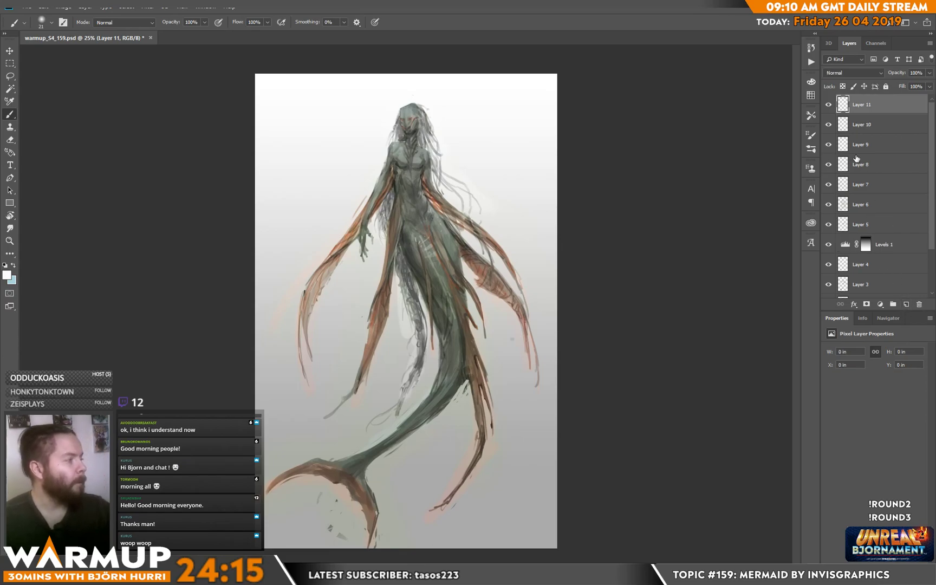
pyautogui.click(853, 73)
pyautogui.click(837, 302)
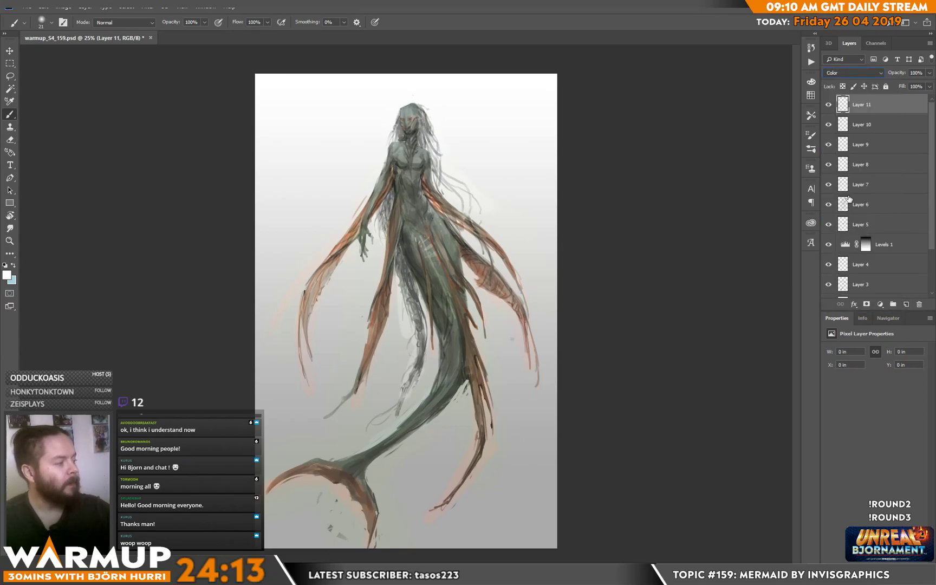
pyautogui.click(836, 61)
pyautogui.click(834, 70)
pyautogui.click(854, 72)
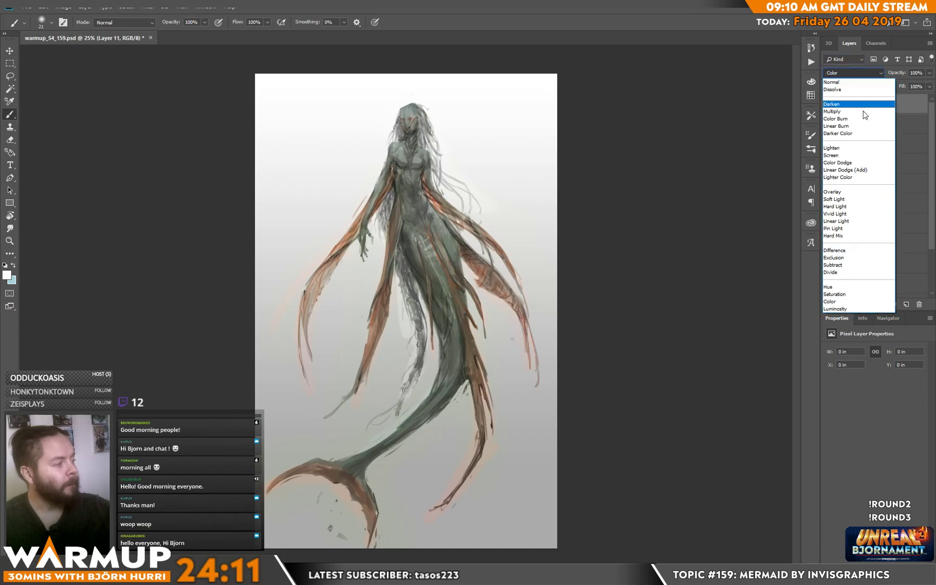
pyautogui.click(845, 191)
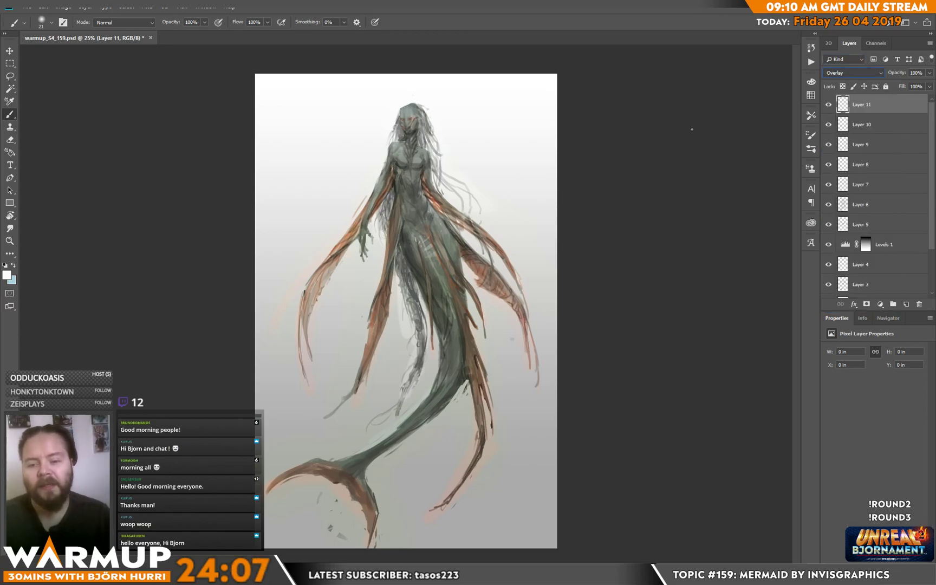
pyautogui.click(7, 275)
pyautogui.click(125, 128)
pyautogui.click(234, 107)
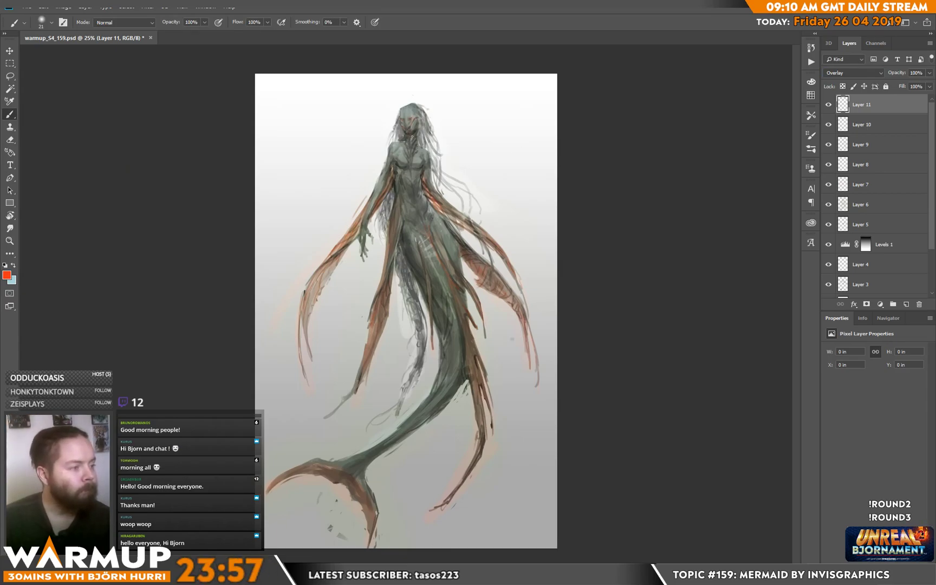
# - Paint red-orange strokes down the torso, across the face and along both upper fins
pyautogui.moveTo(411, 140); pyautogui.dragTo(418, 205)
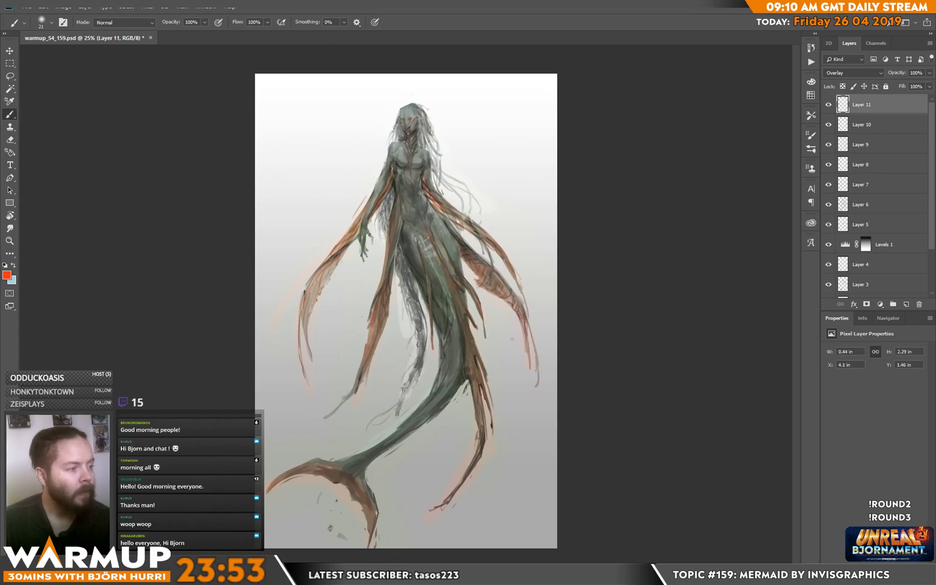
pyautogui.moveTo(408, 134); pyautogui.dragTo(405, 127)
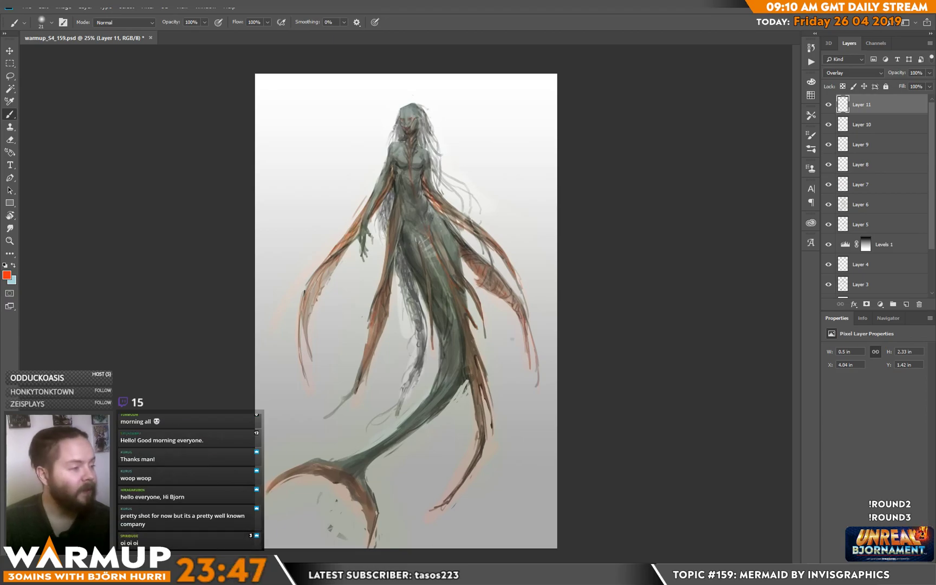
pyautogui.moveTo(407, 122); pyautogui.dragTo(414, 130)
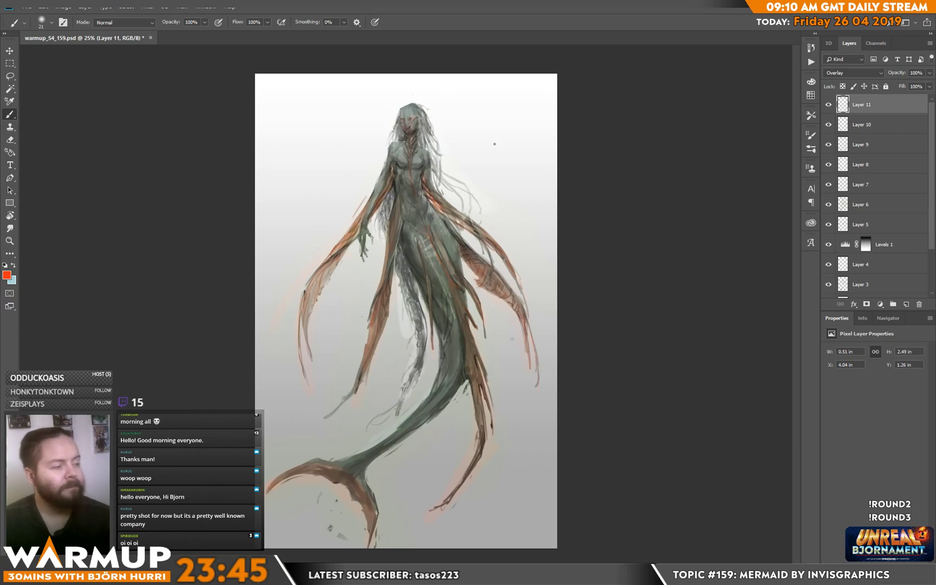
pyautogui.moveTo(389, 260); pyautogui.dragTo(407, 217)
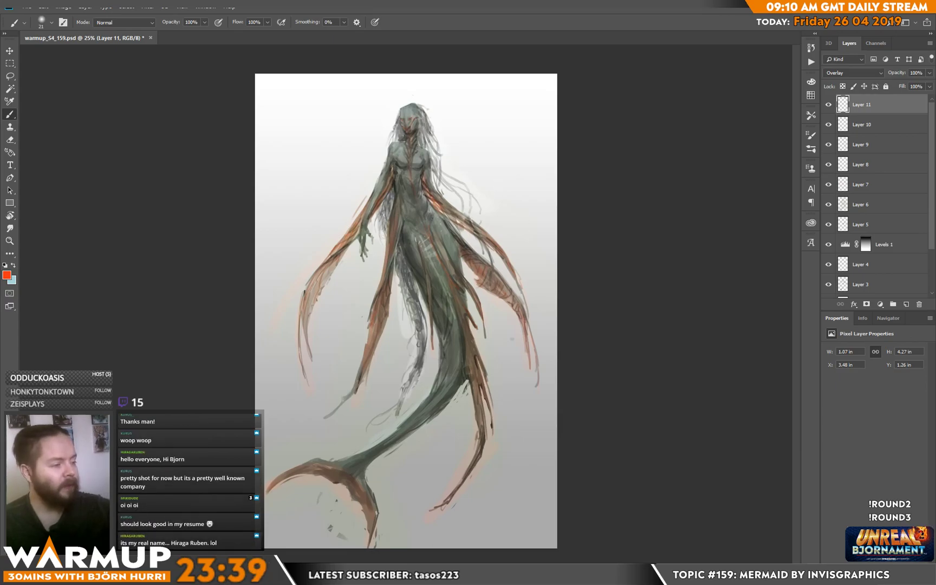
pyautogui.moveTo(428, 198); pyautogui.dragTo(467, 221)
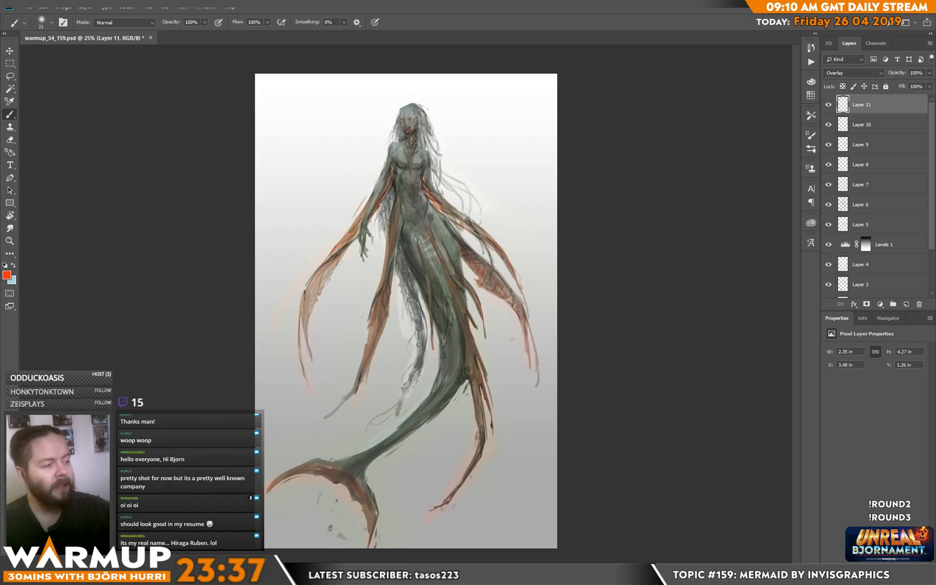
pyautogui.moveTo(380, 203); pyautogui.dragTo(339, 247)
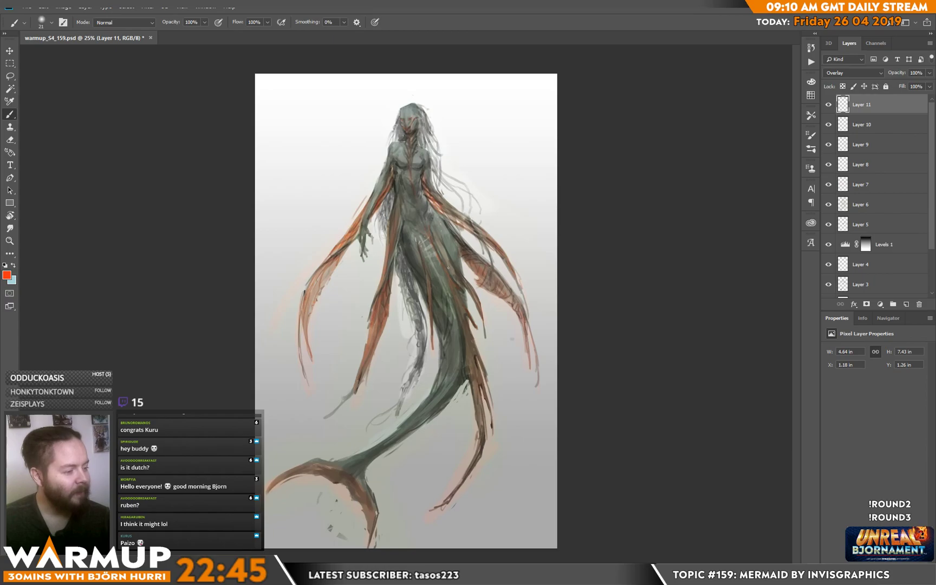
# - Add a faint red-orange stroke on the tail
pyautogui.moveTo(459, 293)
pyautogui.mouseDown()
pyautogui.moveTo(465, 308)
pyautogui.moveTo(475, 300)
pyautogui.mouseUp()
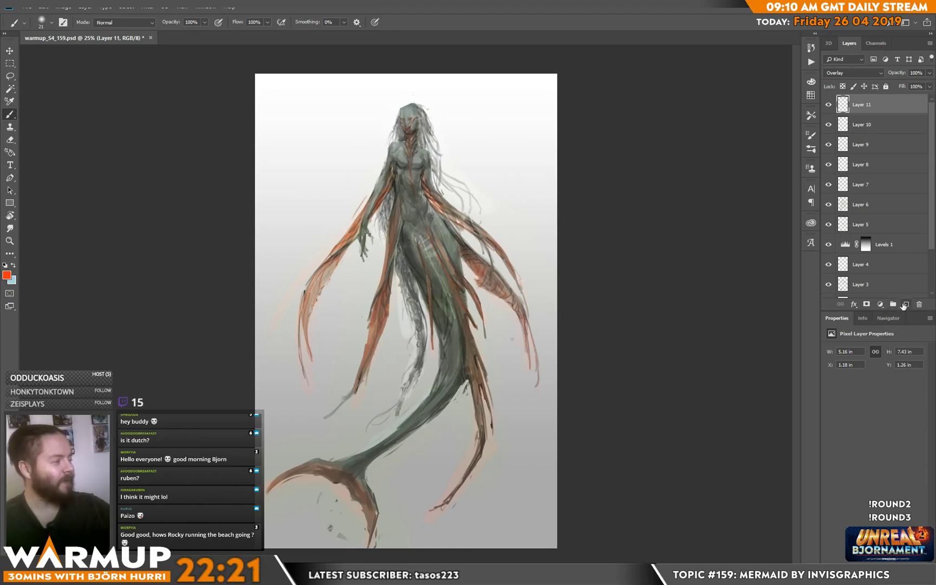
# - Add Layer 12 and set its blend mode to Color Dodge
pyautogui.click(906, 304)
pyautogui.click(843, 73)
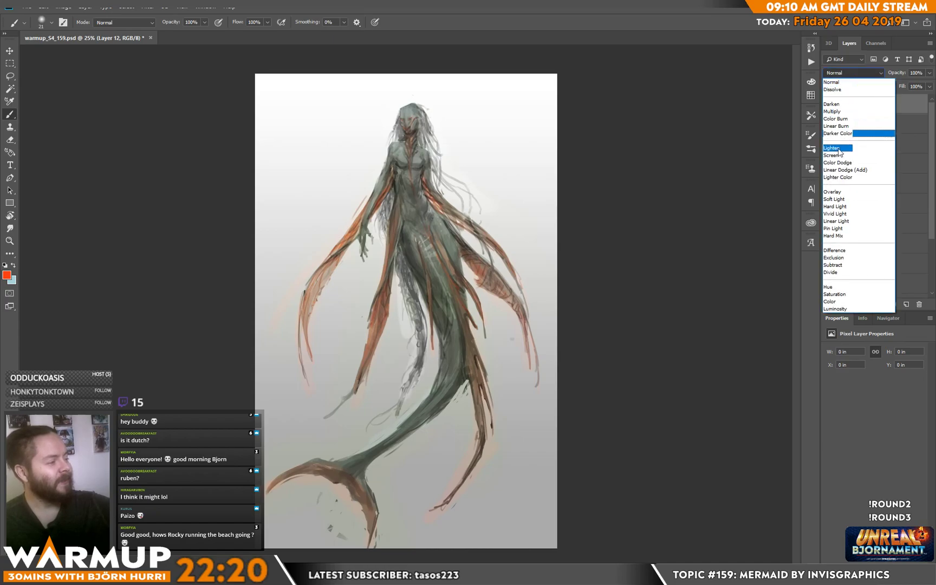
pyautogui.click(845, 193)
pyautogui.click(13, 265)
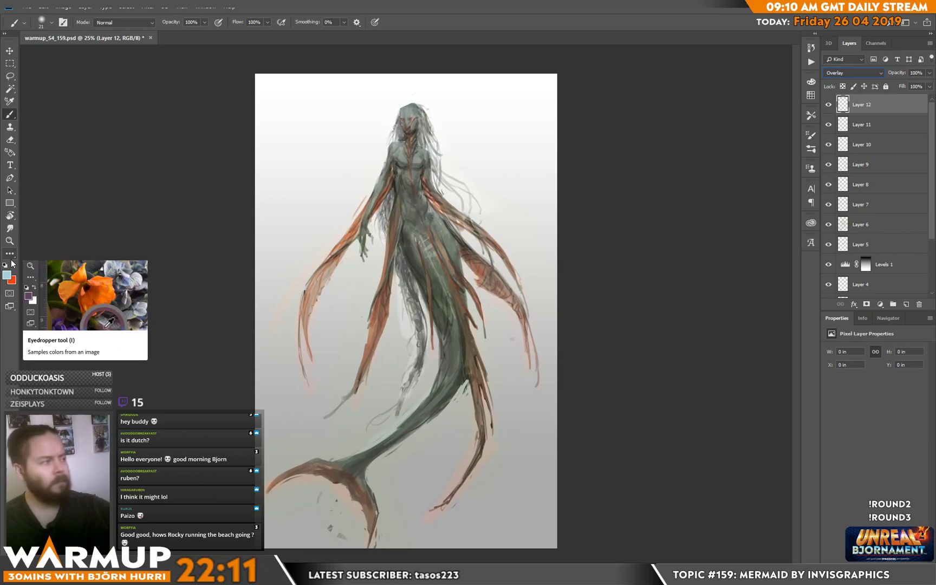
pyautogui.click(848, 73)
pyautogui.click(845, 162)
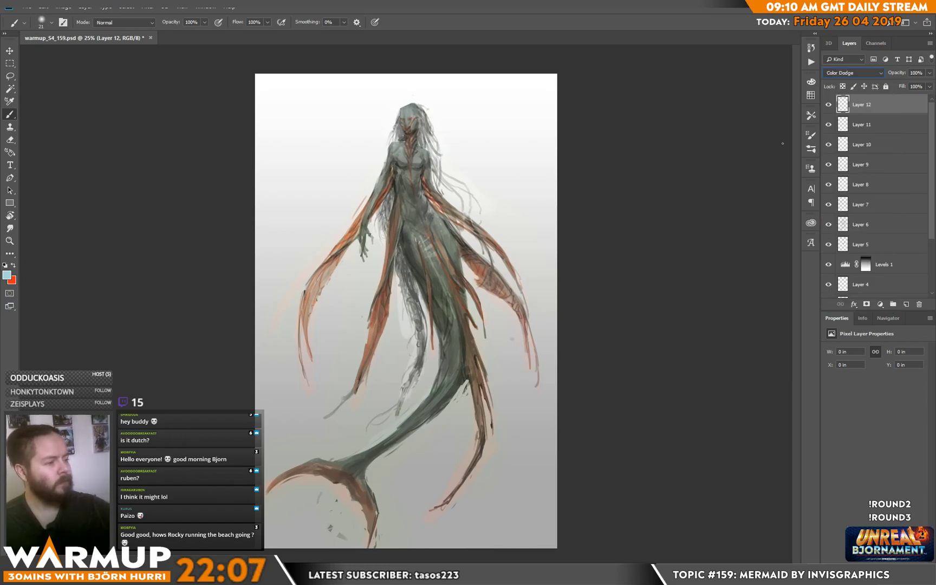
# - Choose a deep violet painting colour and enlarge the brush to 37 px
pyautogui.click(13, 265)
pyautogui.click(7, 276)
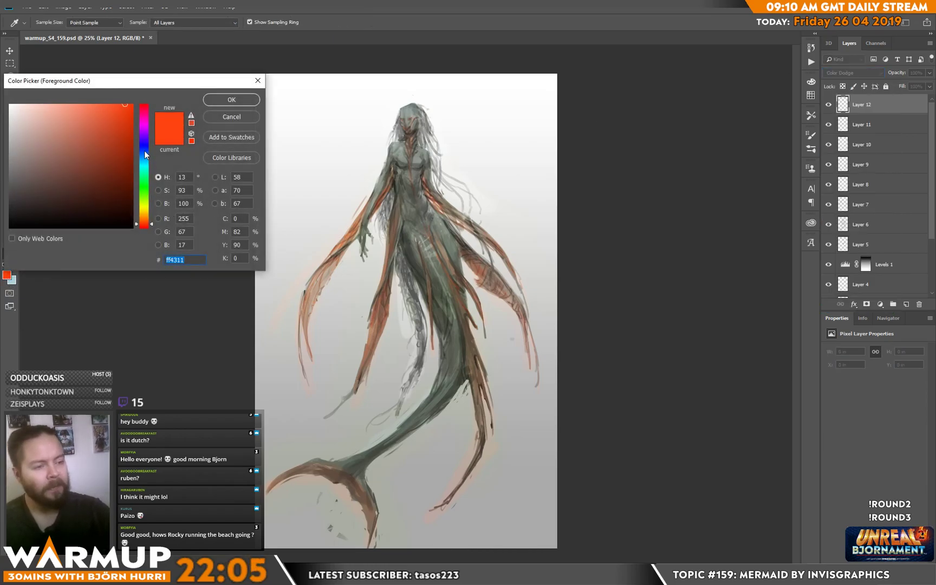
pyautogui.moveTo(146, 155); pyautogui.dragTo(146, 136)
pyautogui.click(124, 152)
pyautogui.click(222, 103)
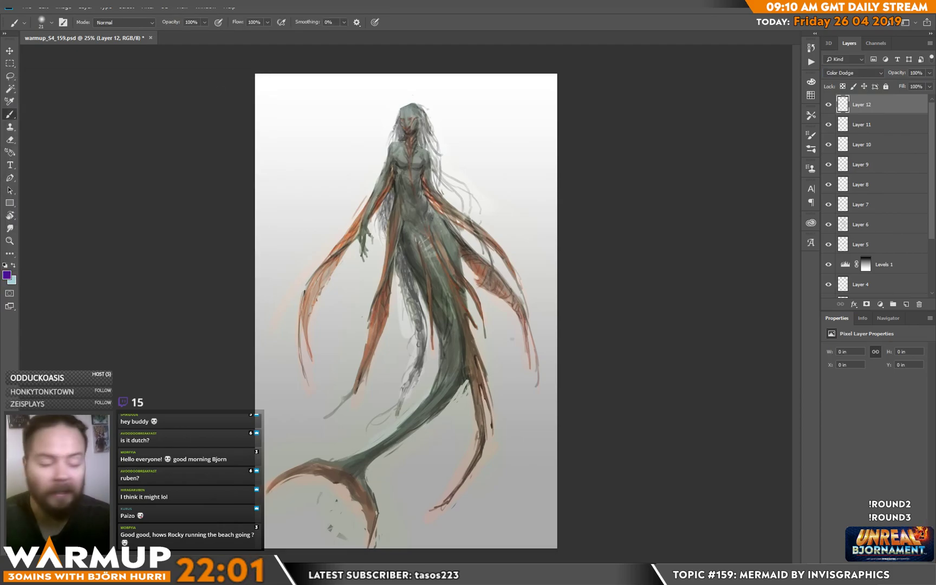
pyautogui.rightClick(379, 197)
pyautogui.click(467, 153)
pyautogui.click(392, 144)
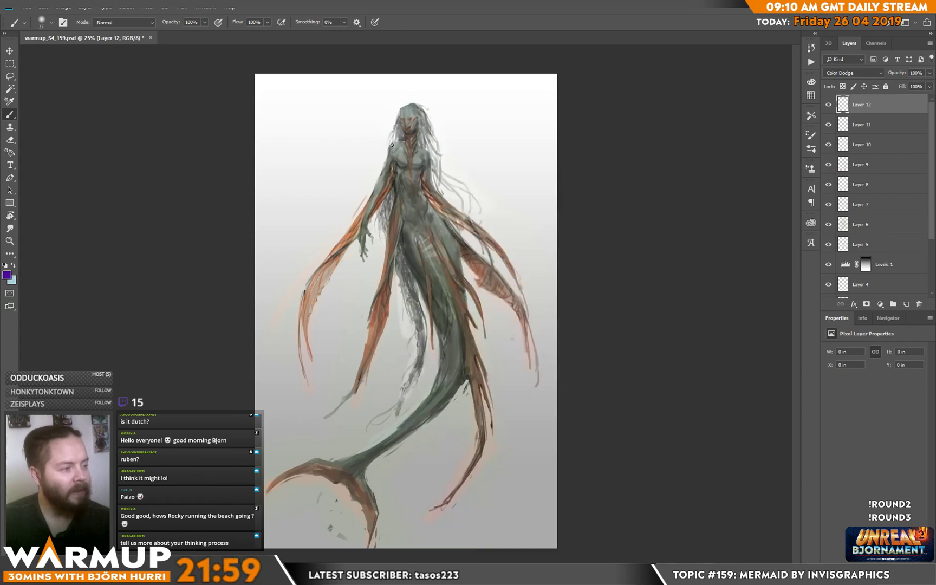
# - Paint violet Color Dodge glows over both shoulders, the hip, forehead and tail on Layer 12
pyautogui.moveTo(393, 143); pyautogui.dragTo(381, 176)
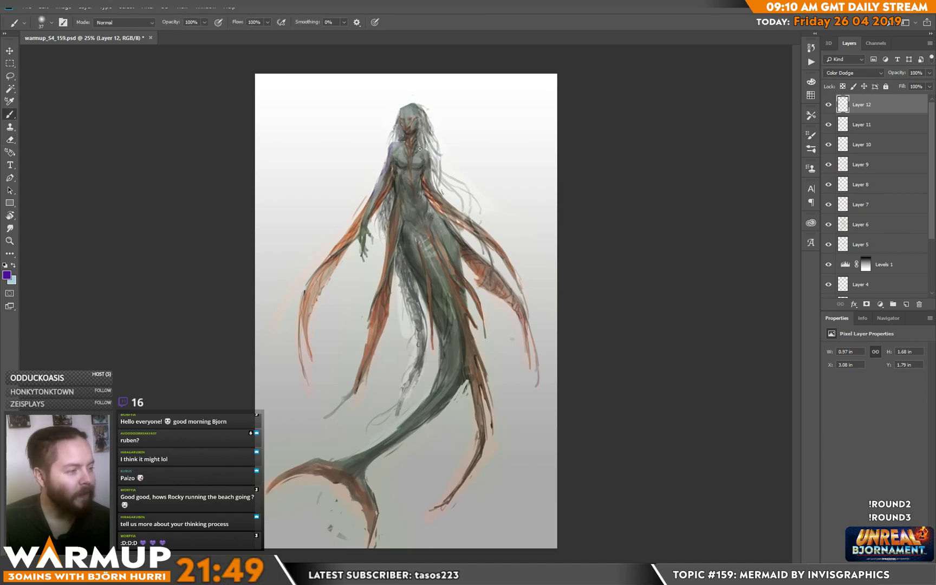
pyautogui.moveTo(424, 154); pyautogui.dragTo(460, 206)
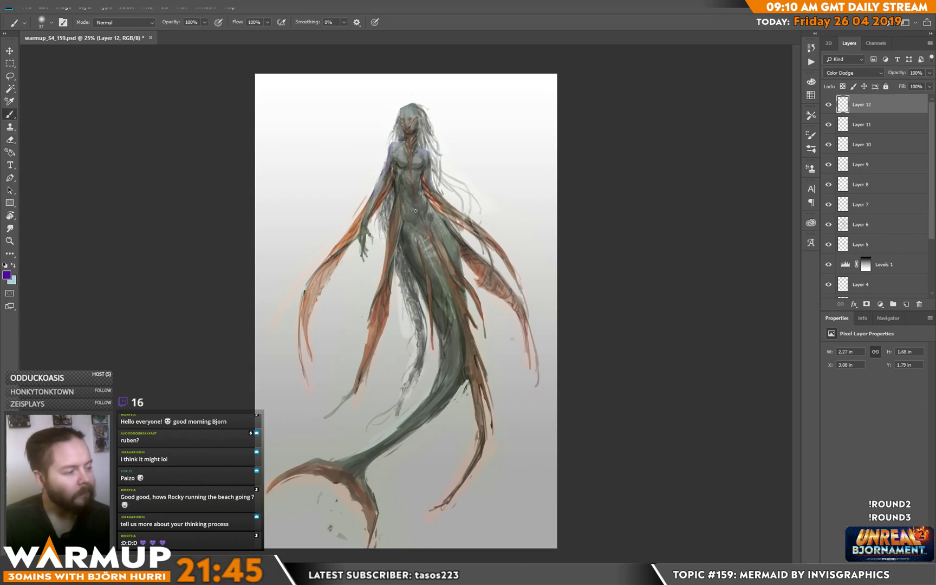
pyautogui.moveTo(432, 247); pyautogui.dragTo(443, 278)
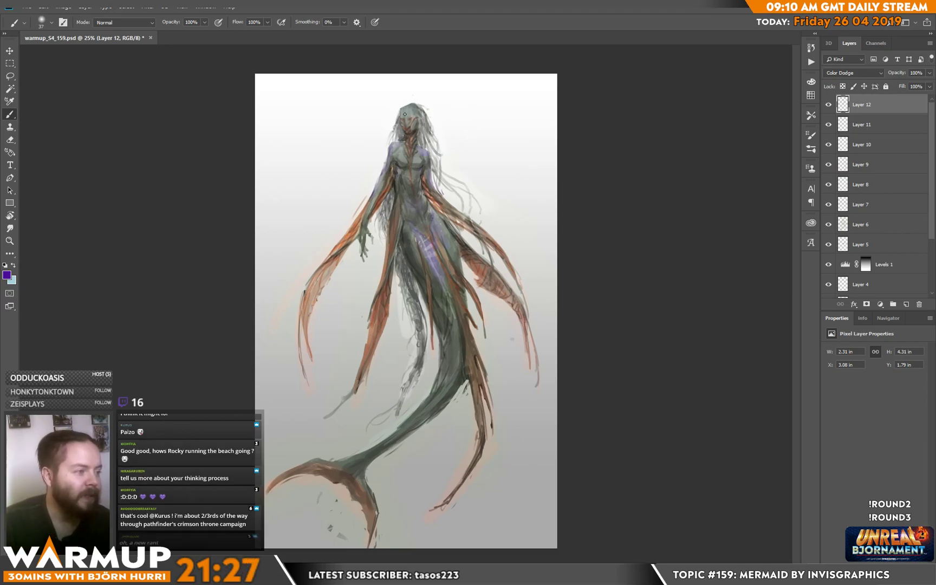
pyautogui.moveTo(407, 111); pyautogui.dragTo(406, 118)
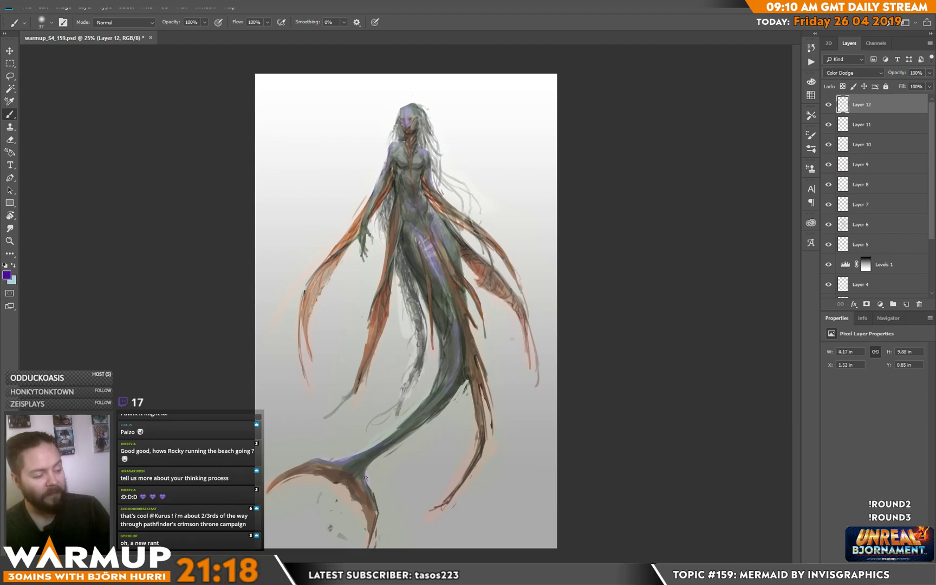
pyautogui.moveTo(365, 477); pyautogui.dragTo(376, 461)
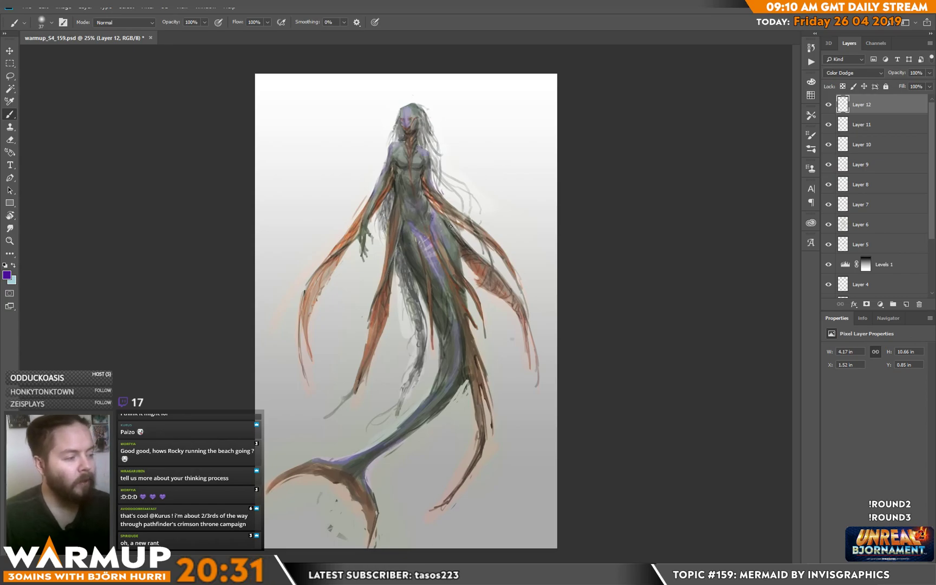
# - Add faint violet glow strokes to the body and head, then create a new empty layer
pyautogui.moveTo(470, 216); pyautogui.dragTo(496, 247)
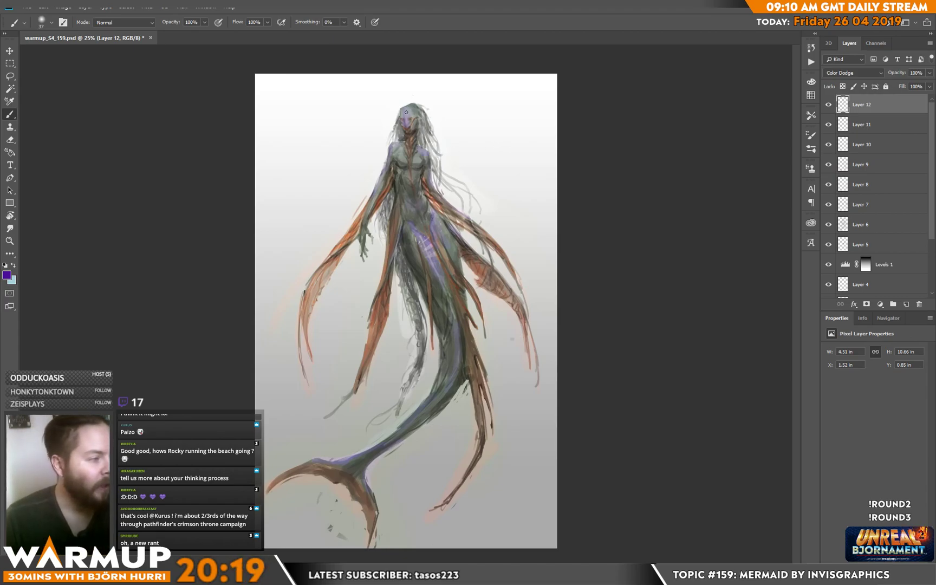
pyautogui.moveTo(408, 107); pyautogui.dragTo(406, 115)
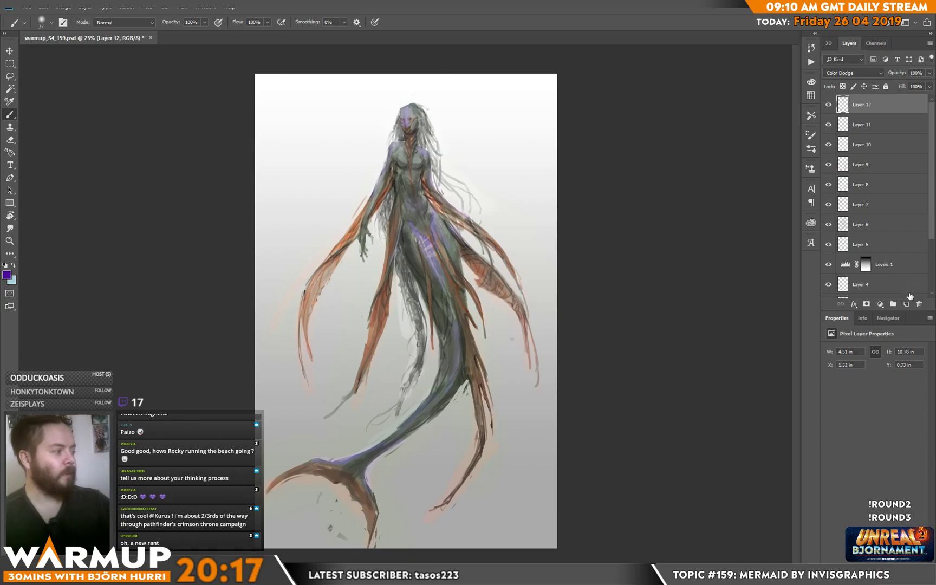
pyautogui.click(906, 305)
# - Set Layer 13 to Color Dodge, dab subtle highlights on the head, and add Layer 14
pyautogui.click(850, 73)
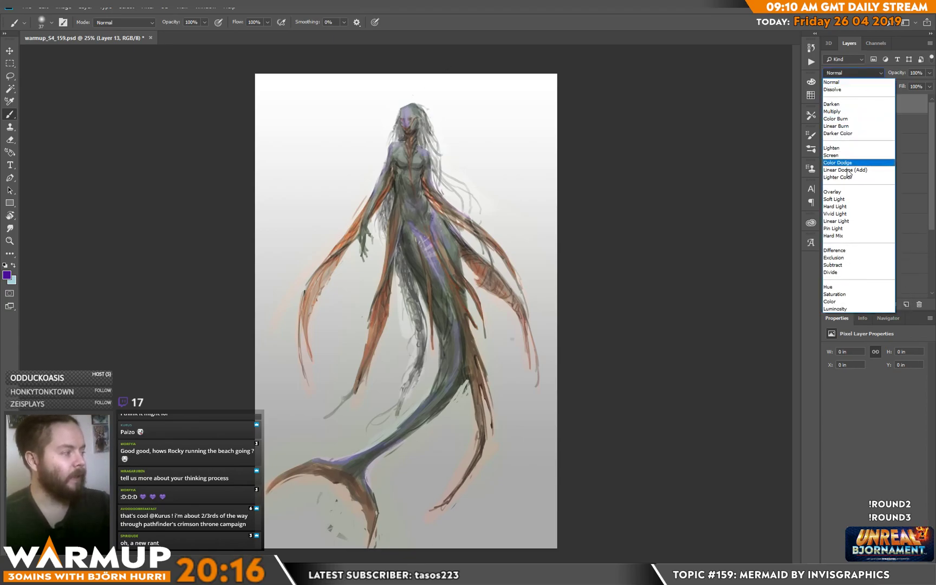
pyautogui.click(852, 165)
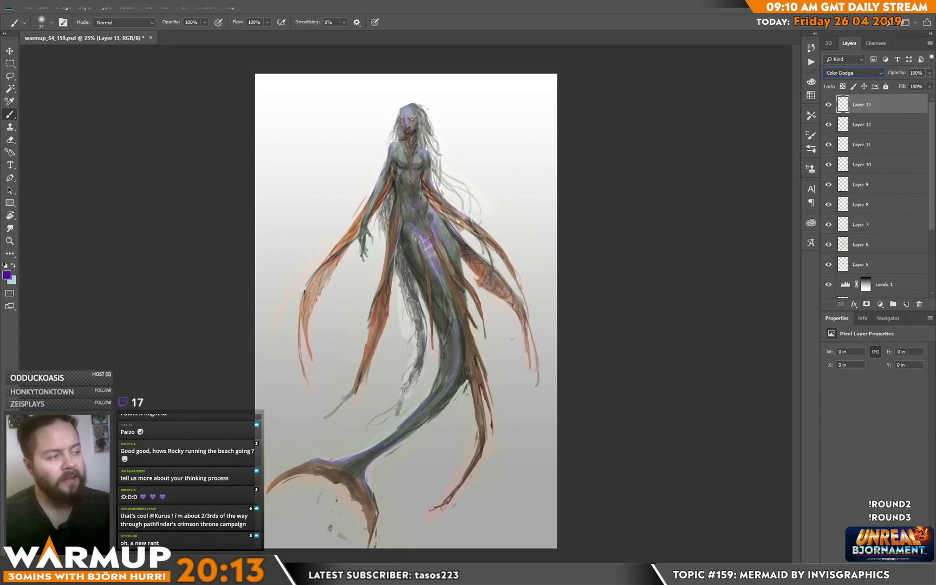
pyautogui.moveTo(409, 103)
pyautogui.mouseDown()
pyautogui.moveTo(405, 110)
pyautogui.moveTo(414, 106)
pyautogui.mouseUp()
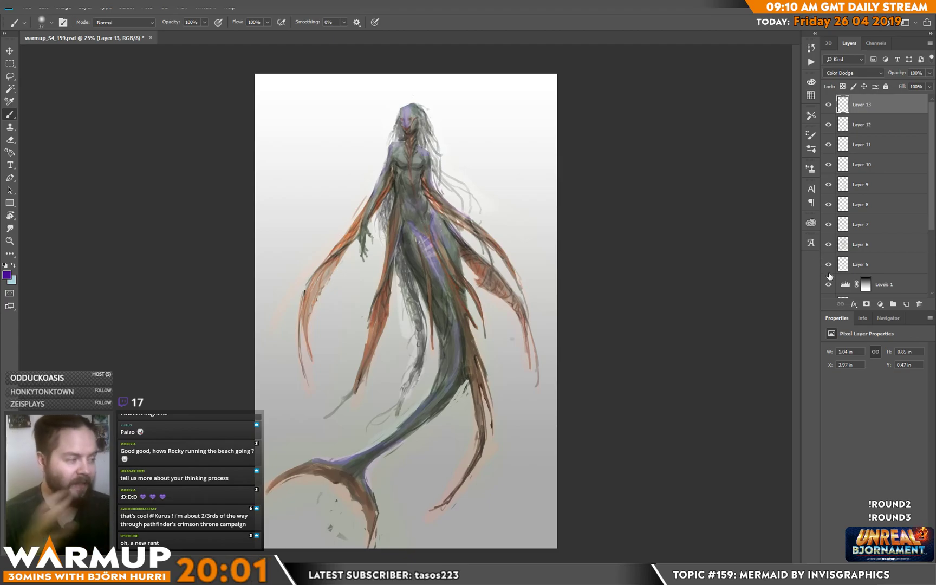
pyautogui.click(906, 304)
# - Reset colours to black and white and stamp a merged copy of all visible layers onto Layer 14
pyautogui.press('d')
pyautogui.rightClick(380, 131)
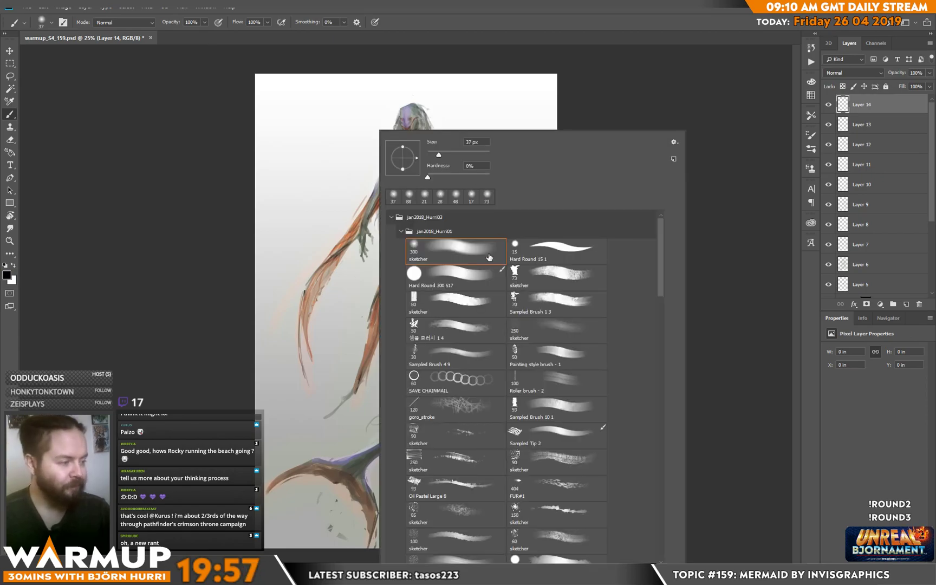
pyautogui.click(687, 119)
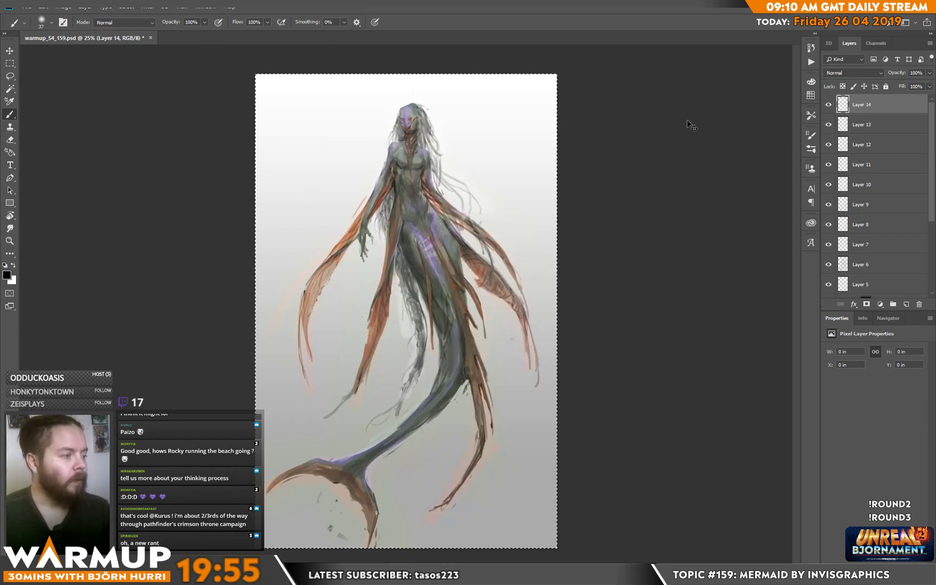
pyautogui.hotkey('ctrl', 'alt', 'shift', 'e')
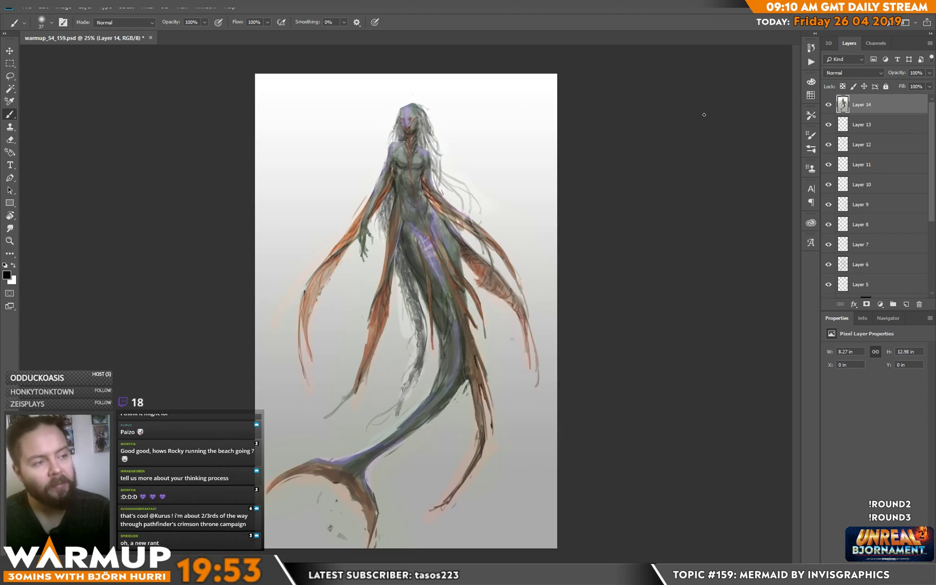
# - Browse the Filter and Image menus
pyautogui.click(147, 7)
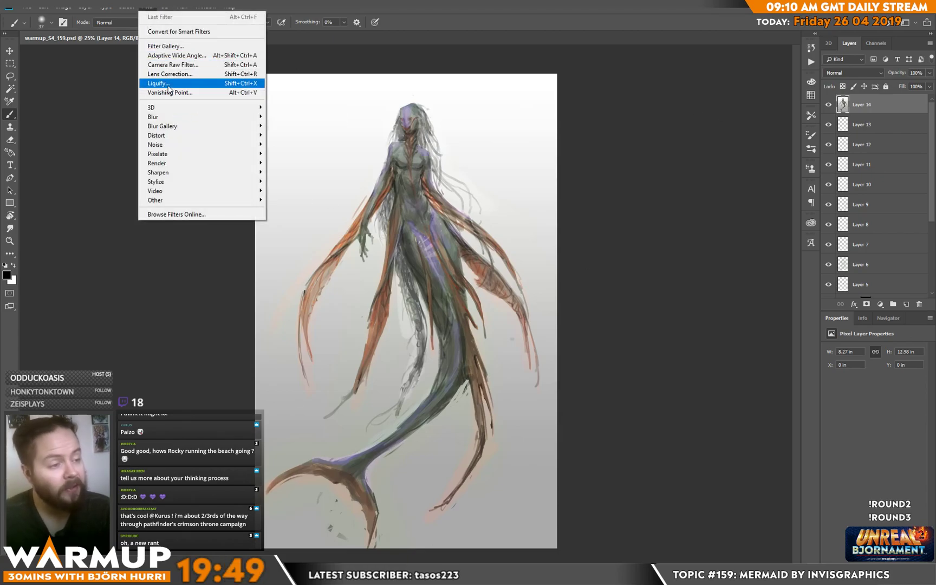
pyautogui.moveTo(70, 6)
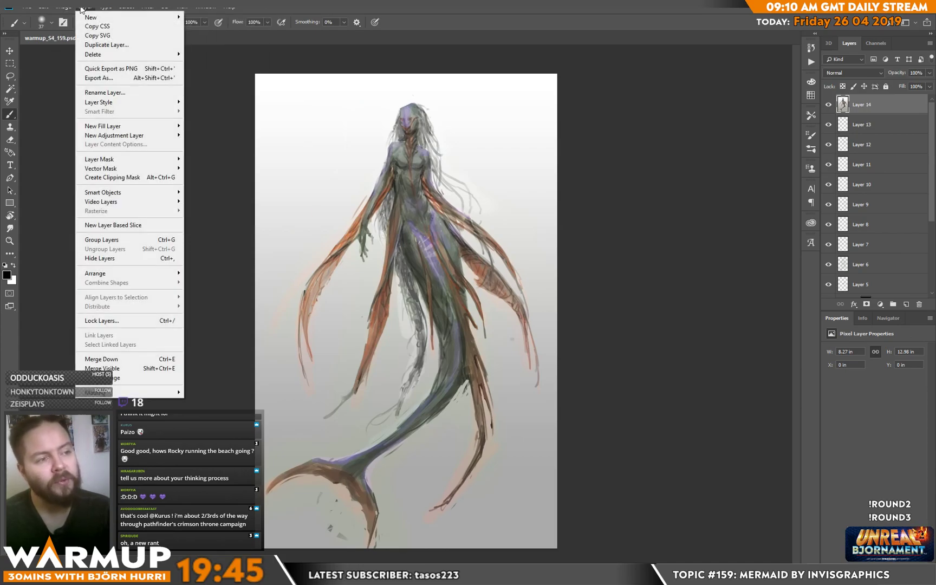
pyautogui.moveTo(71, 8)
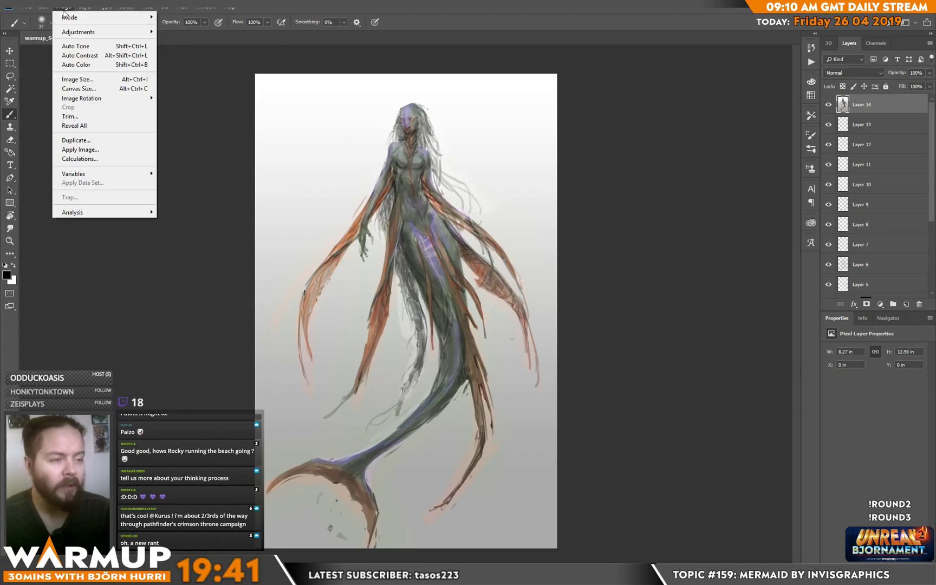
# - Select the pale background via Select > Color Range, adding extra samples, then clear the selection outline
pyautogui.moveTo(123, 9)
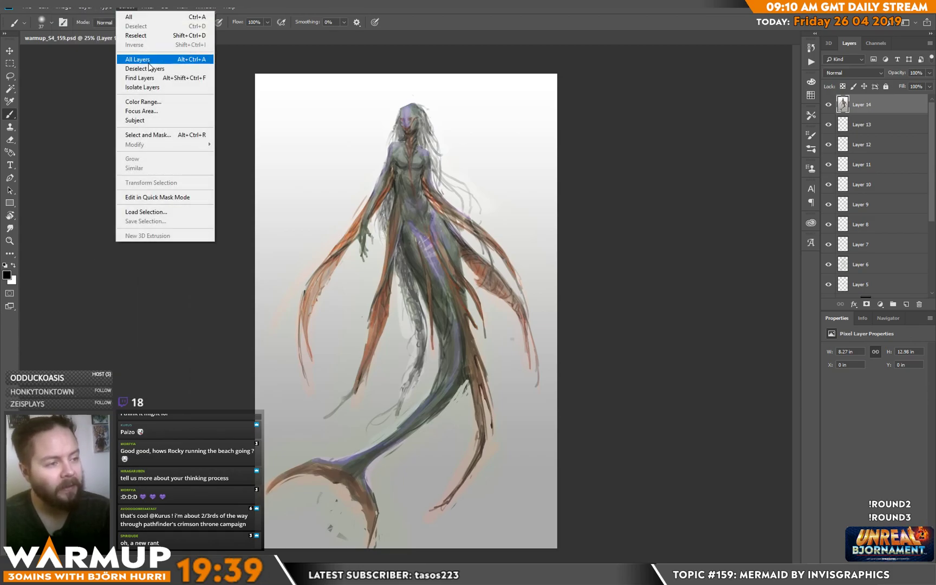
pyautogui.click(142, 102)
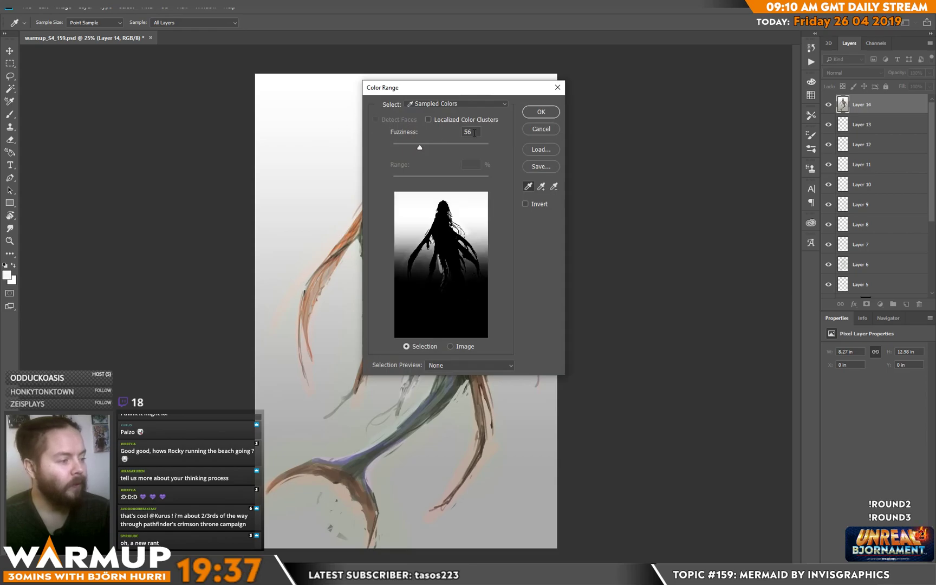
pyautogui.click(297, 423)
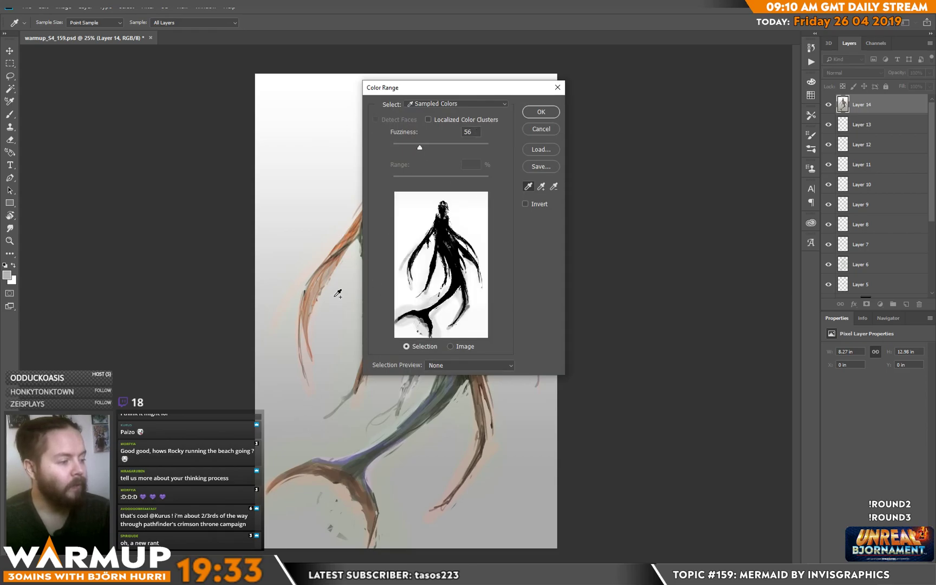
pyautogui.keyDown('shift'); pyautogui.click(294, 291); pyautogui.keyUp('shift')
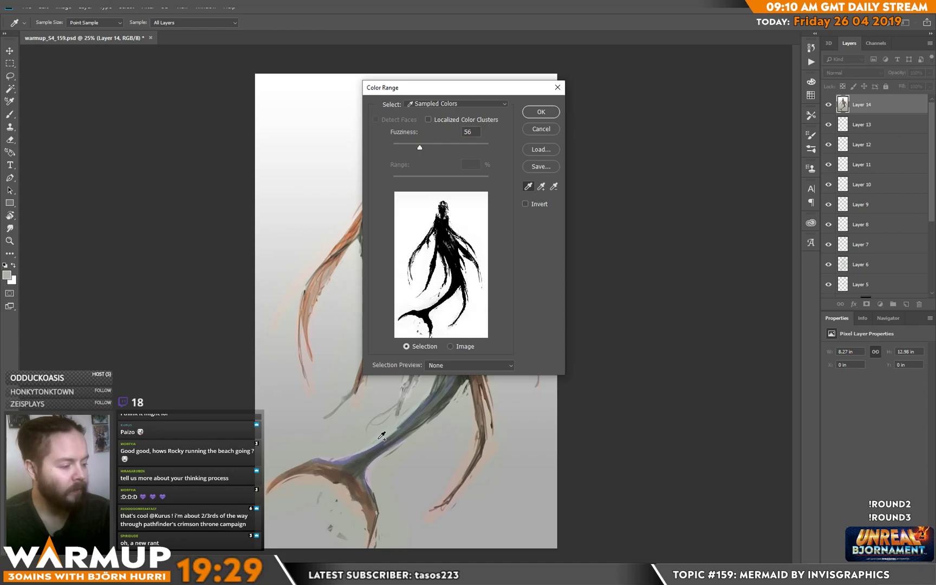
pyautogui.click(542, 111)
pyautogui.hotkey('ctrl', 'd')
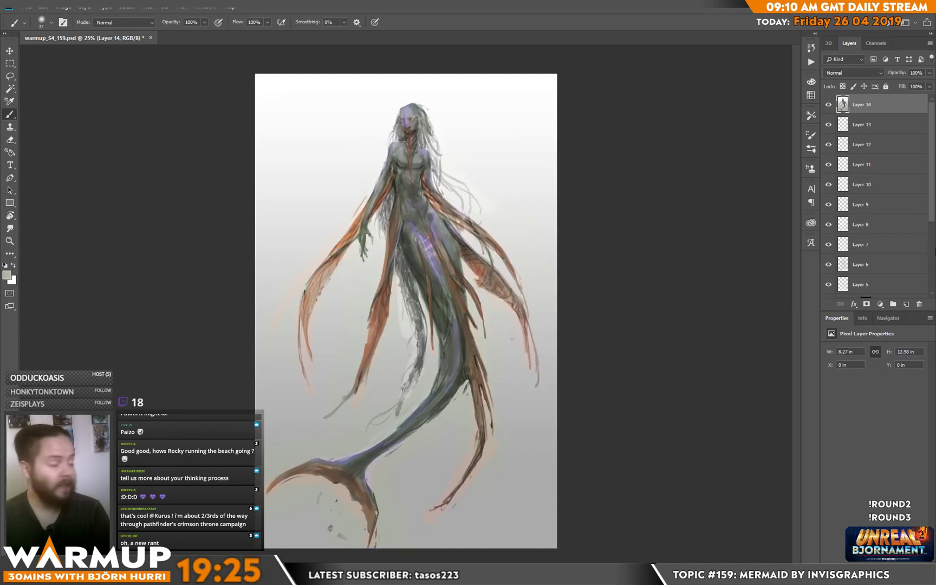
# - Add Layer 15 and paint the top-left background black with a 322 px sketcher brush
pyautogui.click(906, 304)
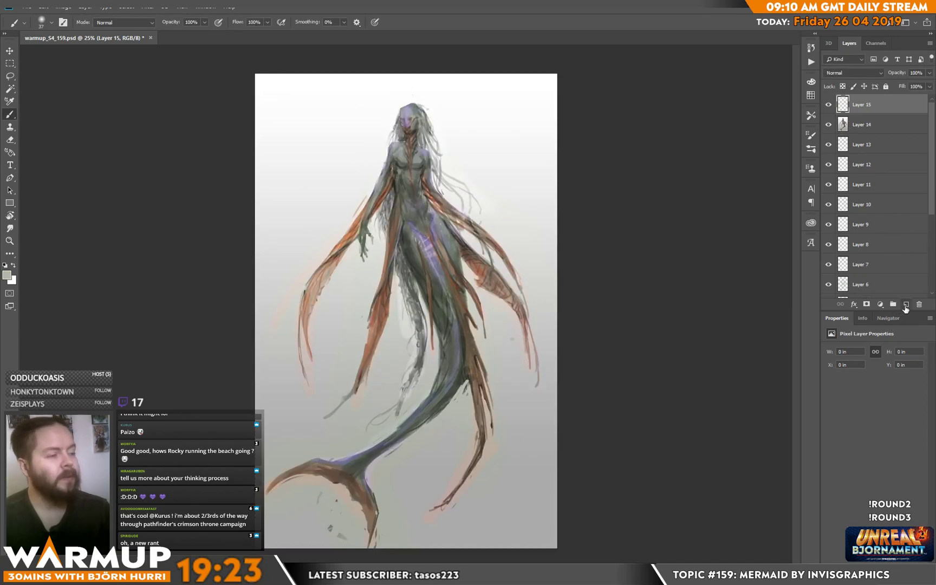
pyautogui.press('d')
pyautogui.rightClick(314, 125)
pyautogui.click(421, 292)
pyautogui.click(415, 148)
pyautogui.moveTo(253, 107)
pyautogui.mouseDown()
pyautogui.moveTo(234, 177)
pyautogui.moveTo(337, 87)
pyautogui.moveTo(363, 92)
pyautogui.moveTo(362, 148)
pyautogui.moveTo(385, 105)
pyautogui.moveTo(377, 146)
pyautogui.moveTo(384, 114)
pyautogui.moveTo(385, 134)
pyautogui.moveTo(381, 120)
pyautogui.moveTo(364, 127)
pyautogui.moveTo(349, 68)
pyautogui.moveTo(315, 79)
pyautogui.moveTo(331, 184)
pyautogui.moveTo(387, 144)
pyautogui.mouseUp()
# - Darken the figure's left edge at 44 px, then fill the left background black at 120 px
pyautogui.rightClick(411, 155)
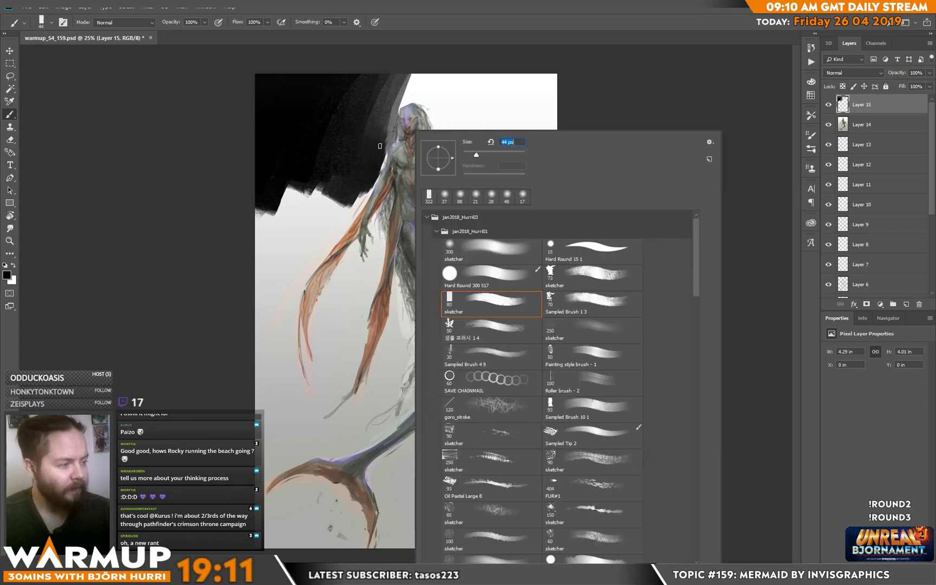
pyautogui.press('Return')
pyautogui.moveTo(378, 174)
pyautogui.mouseDown()
pyautogui.moveTo(299, 289)
pyautogui.moveTo(373, 183)
pyautogui.mouseUp()
pyautogui.rightClick(359, 196)
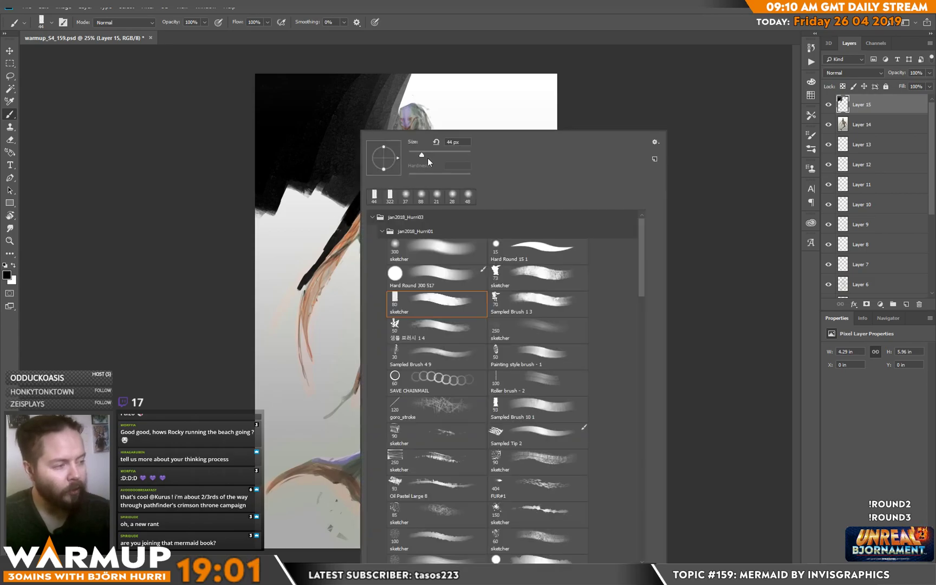
pyautogui.moveTo(423, 156); pyautogui.dragTo(440, 156)
pyautogui.moveTo(344, 186)
pyautogui.mouseDown()
pyautogui.moveTo(336, 225)
pyautogui.moveTo(292, 272)
pyautogui.moveTo(275, 273)
pyautogui.moveTo(265, 197)
pyautogui.moveTo(293, 174)
pyautogui.moveTo(283, 296)
pyautogui.moveTo(297, 281)
pyautogui.moveTo(288, 366)
pyautogui.moveTo(301, 393)
pyautogui.moveTo(281, 398)
pyautogui.moveTo(252, 313)
pyautogui.mouseUp()
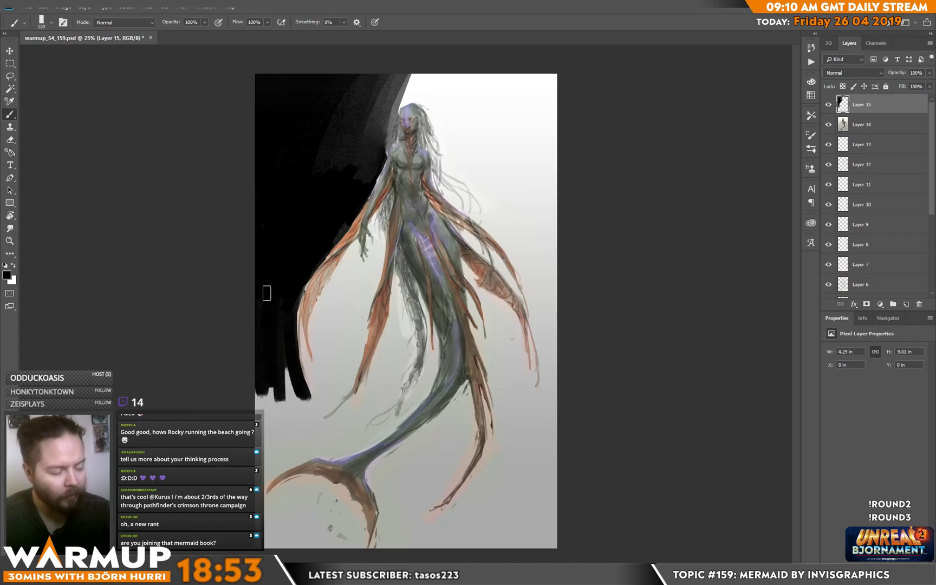
# - With a 36 px brush, blacken the background along the fin's left edge
pyautogui.rightClick(311, 342)
pyautogui.click(372, 154)
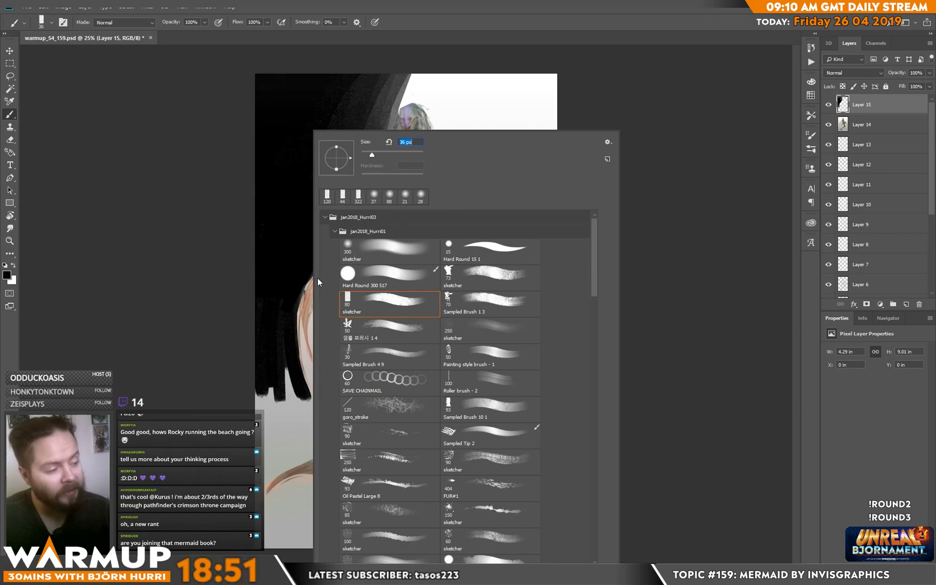
pyautogui.click(299, 376)
pyautogui.moveTo(303, 351)
pyautogui.mouseDown()
pyautogui.moveTo(301, 315)
pyautogui.moveTo(316, 370)
pyautogui.mouseUp()
pyautogui.rightClick(305, 316)
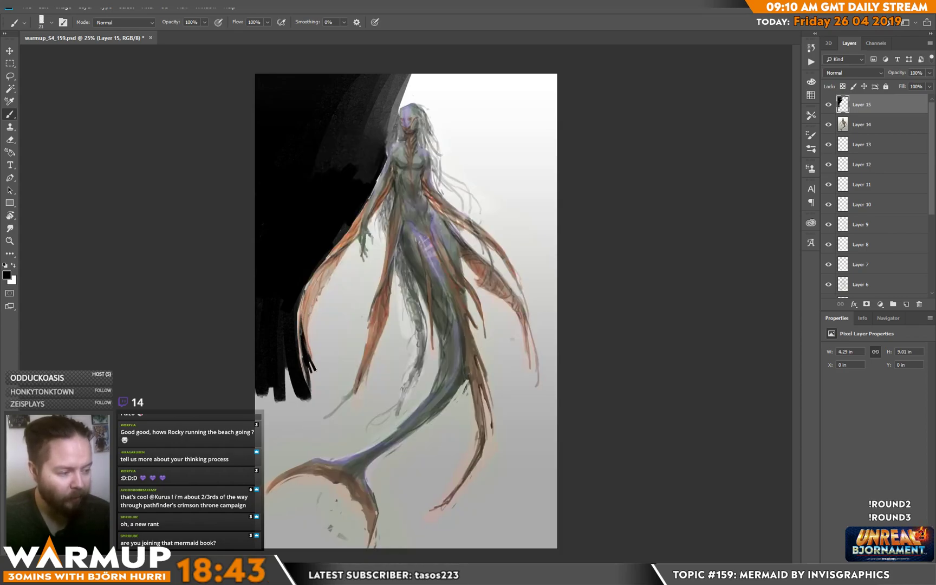
pyautogui.moveTo(307, 334); pyautogui.dragTo(312, 356)
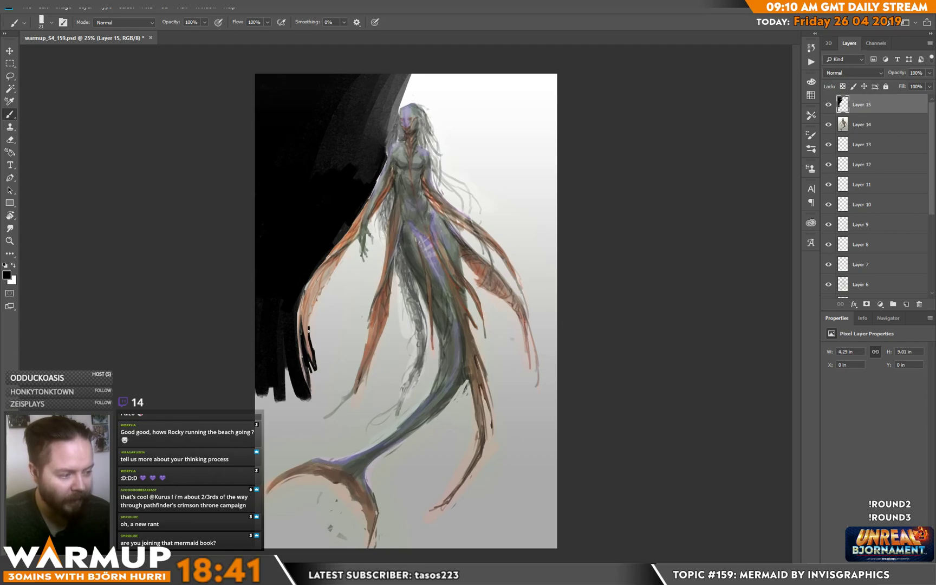
# - Extend black down the lower-left fin edge and around the mermaid's left hand at 73 px
pyautogui.rightClick(328, 281)
pyautogui.moveTo(314, 319)
pyautogui.mouseDown()
pyautogui.moveTo(319, 369)
pyautogui.moveTo(311, 386)
pyautogui.moveTo(296, 379)
pyautogui.moveTo(288, 396)
pyautogui.mouseUp()
pyautogui.moveTo(328, 296)
pyautogui.mouseDown()
pyautogui.moveTo(320, 325)
pyautogui.moveTo(321, 302)
pyautogui.moveTo(355, 252)
pyautogui.mouseUp()
pyautogui.rightClick(356, 252)
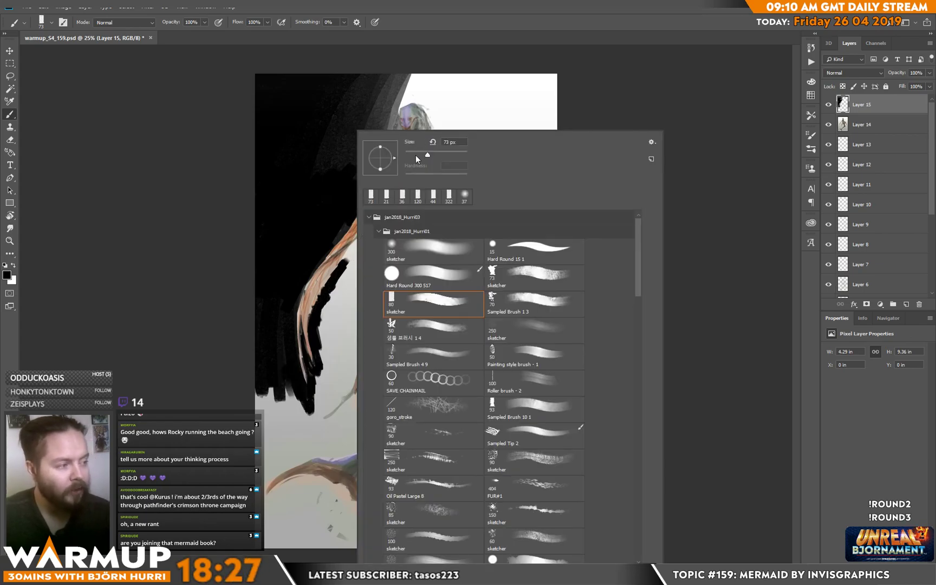
pyautogui.click(339, 268)
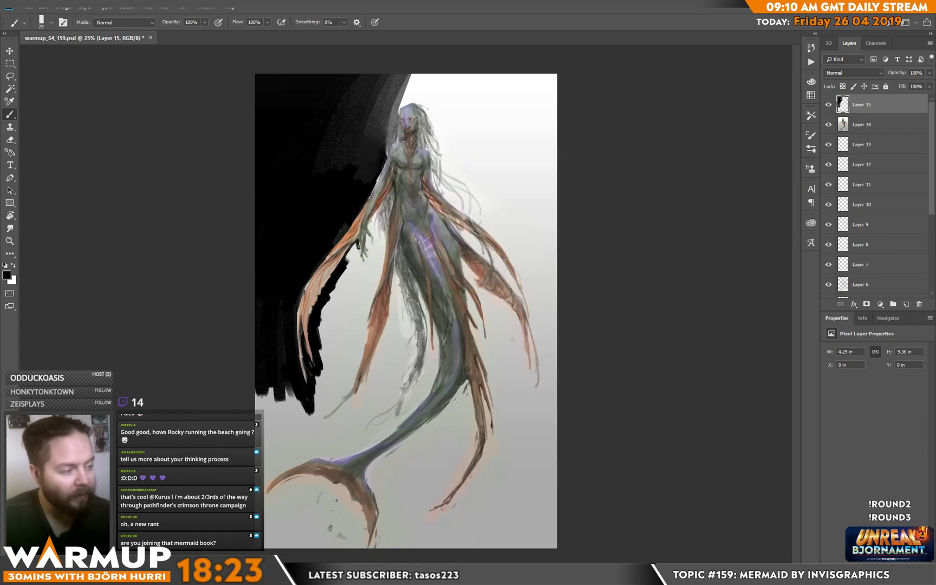
pyautogui.moveTo(358, 254); pyautogui.dragTo(361, 262)
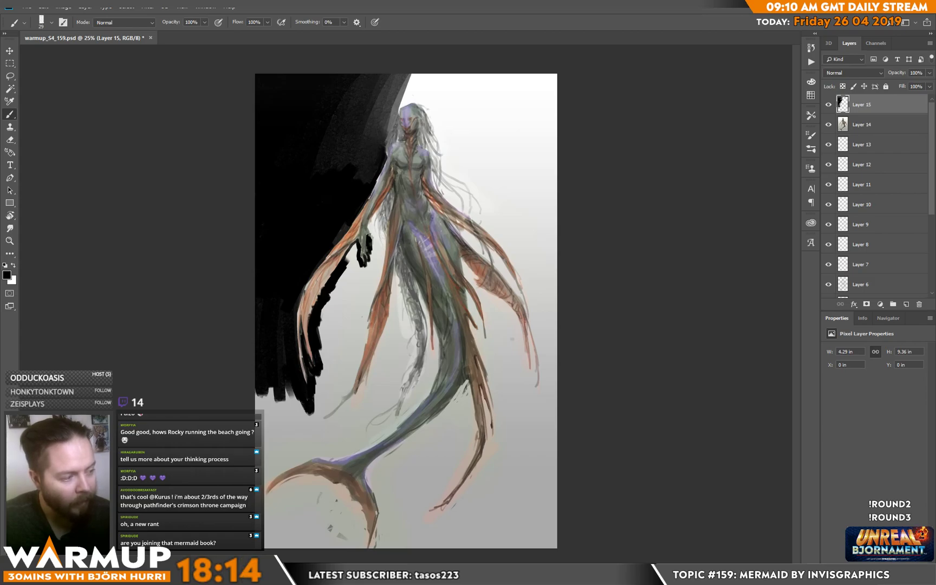
pyautogui.moveTo(369, 255); pyautogui.dragTo(346, 273)
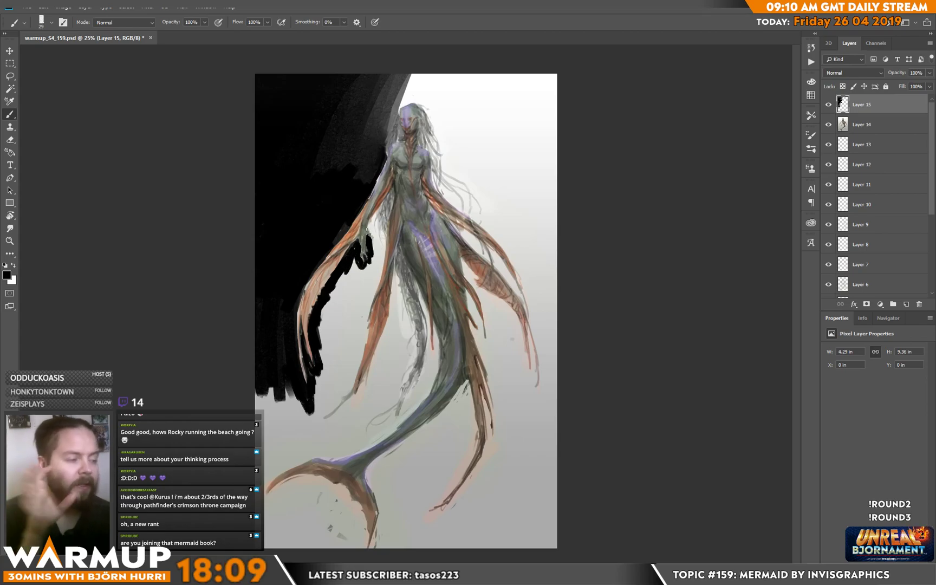
# - Add more black strokes beside and around the mermaid's left hand
pyautogui.moveTo(375, 240)
pyautogui.mouseDown()
pyautogui.moveTo(373, 250)
pyautogui.moveTo(380, 206)
pyautogui.moveTo(373, 223)
pyautogui.moveTo(385, 246)
pyautogui.moveTo(373, 296)
pyautogui.mouseUp()
pyautogui.rightClick(393, 244)
pyautogui.moveTo(377, 250)
pyautogui.mouseDown()
pyautogui.moveTo(350, 288)
pyautogui.moveTo(369, 291)
pyautogui.mouseUp()
pyautogui.moveTo(380, 244)
pyautogui.mouseDown()
pyautogui.moveTo(355, 378)
pyautogui.moveTo(329, 410)
pyautogui.moveTo(337, 401)
pyautogui.moveTo(314, 404)
pyautogui.moveTo(333, 379)
pyautogui.moveTo(348, 382)
pyautogui.moveTo(362, 340)
pyautogui.moveTo(329, 369)
pyautogui.moveTo(322, 330)
pyautogui.moveTo(333, 293)
pyautogui.moveTo(341, 303)
pyautogui.moveTo(366, 282)
pyautogui.moveTo(351, 365)
pyautogui.moveTo(334, 328)
pyautogui.mouseUp()
pyautogui.rightClick(362, 341)
# - With an 81 px brush, paint black over the grey hair and gaps around the head
pyautogui.click(432, 155)
pyautogui.moveTo(386, 104)
pyautogui.mouseDown()
pyautogui.moveTo(377, 137)
pyautogui.moveTo(400, 98)
pyautogui.moveTo(413, 97)
pyautogui.moveTo(393, 108)
pyautogui.moveTo(425, 96)
pyautogui.moveTo(409, 100)
pyautogui.moveTo(436, 108)
pyautogui.moveTo(391, 96)
pyautogui.moveTo(365, 142)
pyautogui.moveTo(381, 103)
pyautogui.moveTo(376, 75)
pyautogui.moveTo(354, 87)
pyautogui.mouseUp()
pyautogui.moveTo(417, 82)
pyautogui.mouseDown()
pyautogui.moveTo(436, 103)
pyautogui.moveTo(458, 106)
pyautogui.moveTo(453, 115)
pyautogui.moveTo(464, 122)
pyautogui.mouseUp()
# - At 228 px, blacken the top-right canvas, beside the head and shoulder, and down the right edge
pyautogui.rightClick(465, 125)
pyautogui.click(560, 150)
pyautogui.moveTo(465, 87)
pyautogui.mouseDown()
pyautogui.moveTo(487, 66)
pyautogui.moveTo(530, 140)
pyautogui.moveTo(554, 158)
pyautogui.mouseUp()
pyautogui.moveTo(450, 89)
pyautogui.mouseDown()
pyautogui.moveTo(450, 119)
pyautogui.moveTo(440, 112)
pyautogui.moveTo(451, 147)
pyautogui.moveTo(491, 157)
pyautogui.moveTo(463, 151)
pyautogui.moveTo(455, 167)
pyautogui.moveTo(506, 188)
pyautogui.moveTo(462, 164)
pyautogui.moveTo(450, 188)
pyautogui.moveTo(435, 128)
pyautogui.mouseUp()
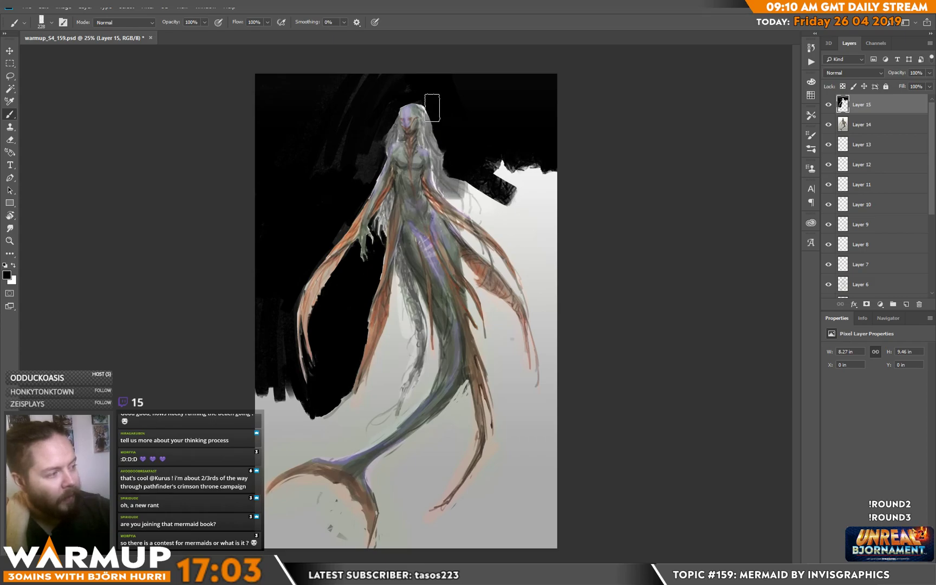
pyautogui.moveTo(457, 194)
pyautogui.mouseDown()
pyautogui.moveTo(514, 245)
pyautogui.moveTo(525, 271)
pyautogui.moveTo(455, 162)
pyautogui.moveTo(488, 175)
pyautogui.moveTo(505, 147)
pyautogui.moveTo(528, 179)
pyautogui.moveTo(536, 239)
pyautogui.moveTo(553, 260)
pyautogui.moveTo(548, 298)
pyautogui.mouseUp()
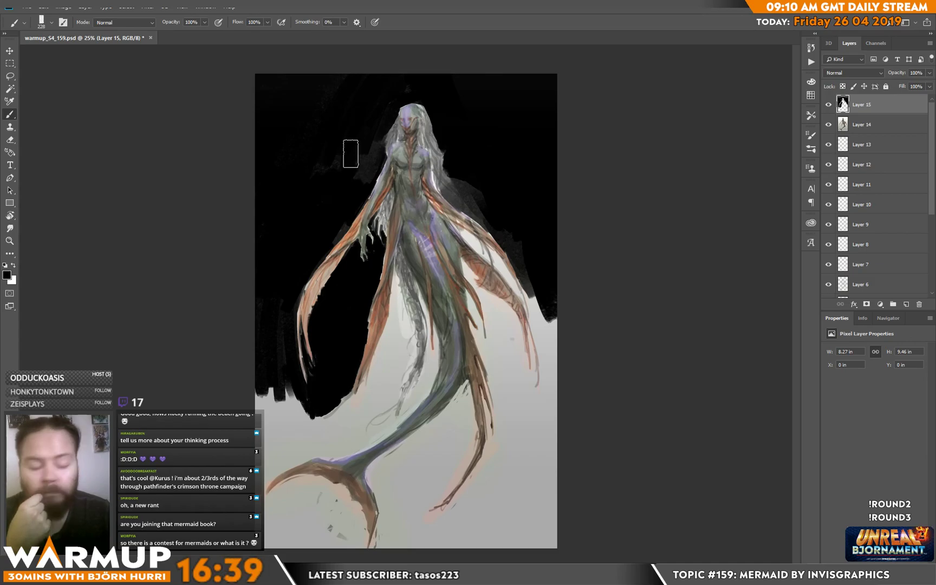
pyautogui.moveTo(543, 252)
pyautogui.mouseDown()
pyautogui.moveTo(545, 324)
pyautogui.moveTo(534, 289)
pyautogui.moveTo(532, 268)
pyautogui.moveTo(552, 374)
pyautogui.moveTo(556, 336)
pyautogui.moveTo(556, 383)
pyautogui.moveTo(549, 319)
pyautogui.moveTo(550, 385)
pyautogui.moveTo(553, 360)
pyautogui.moveTo(536, 427)
pyautogui.moveTo(551, 338)
pyautogui.moveTo(541, 388)
pyautogui.mouseUp()
# - Touch up the right canvas edge and darken beside the right hip and fin edge
pyautogui.press('e')
pyautogui.press('b')
pyautogui.rightClick(560, 342)
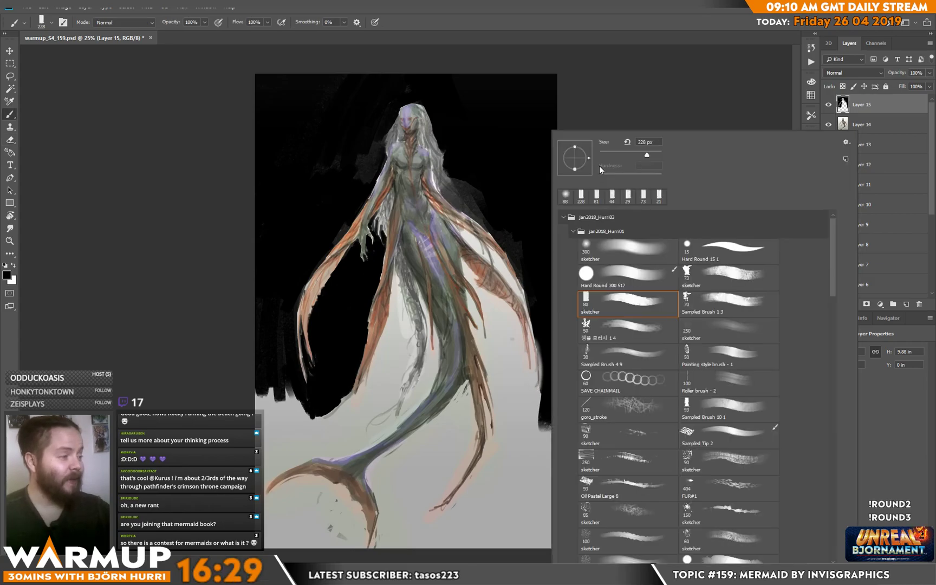
pyautogui.click(627, 104)
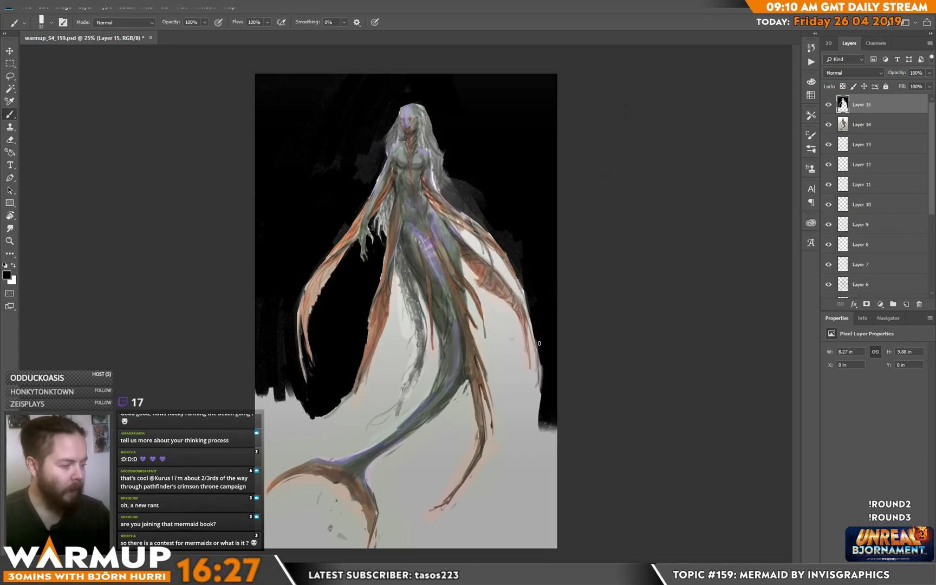
pyautogui.moveTo(541, 384); pyautogui.dragTo(524, 396)
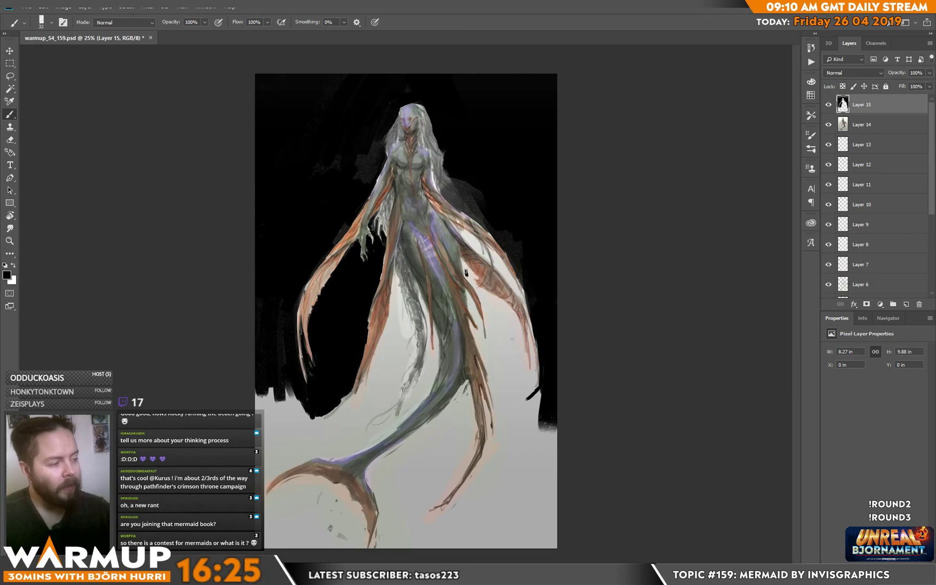
pyautogui.moveTo(462, 263); pyautogui.dragTo(463, 263)
pyautogui.moveTo(462, 262)
pyautogui.mouseDown()
pyautogui.moveTo(480, 295)
pyautogui.moveTo(477, 286)
pyautogui.moveTo(509, 311)
pyautogui.moveTo(499, 294)
pyautogui.moveTo(567, 161)
pyautogui.moveTo(510, 317)
pyautogui.moveTo(504, 305)
pyautogui.moveTo(519, 328)
pyautogui.moveTo(527, 389)
pyautogui.mouseUp()
# - With an 80 px brush, paint dark strokes along the right fin's edge
pyautogui.rightClick(512, 317)
pyautogui.click(565, 157)
pyautogui.click(607, 106)
pyautogui.moveTo(515, 340)
pyautogui.mouseDown()
pyautogui.moveTo(485, 298)
pyautogui.moveTo(492, 325)
pyautogui.moveTo(494, 315)
pyautogui.moveTo(503, 328)
pyautogui.moveTo(508, 391)
pyautogui.mouseUp()
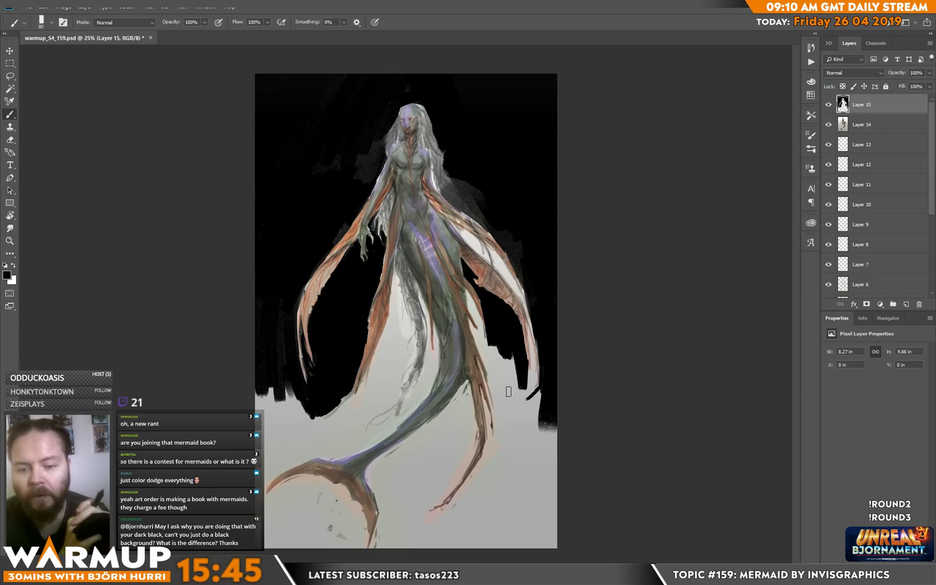
# - Darken the right fin's tip at 21 px and black out the body–fin gap at 37 px
pyautogui.rightClick(521, 357)
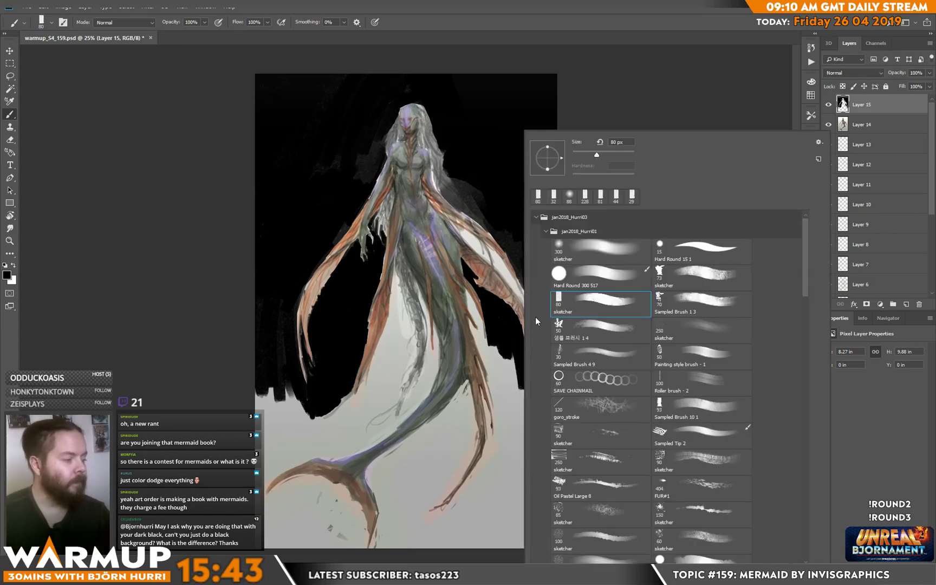
pyautogui.click(579, 156)
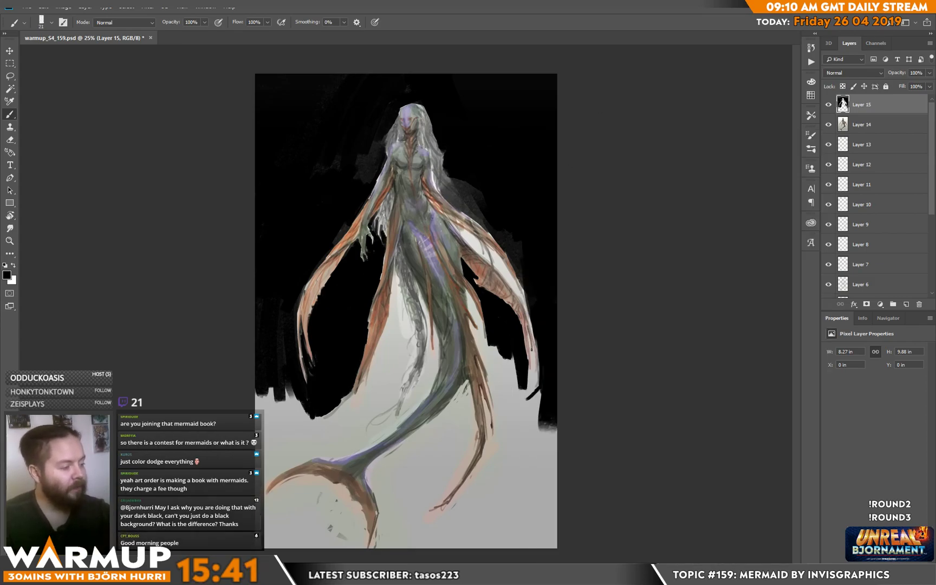
pyautogui.moveTo(530, 338)
pyautogui.mouseDown()
pyautogui.moveTo(533, 403)
pyautogui.moveTo(528, 382)
pyautogui.mouseUp()
pyautogui.rightClick(521, 360)
pyautogui.moveTo(579, 156); pyautogui.dragTo(582, 156)
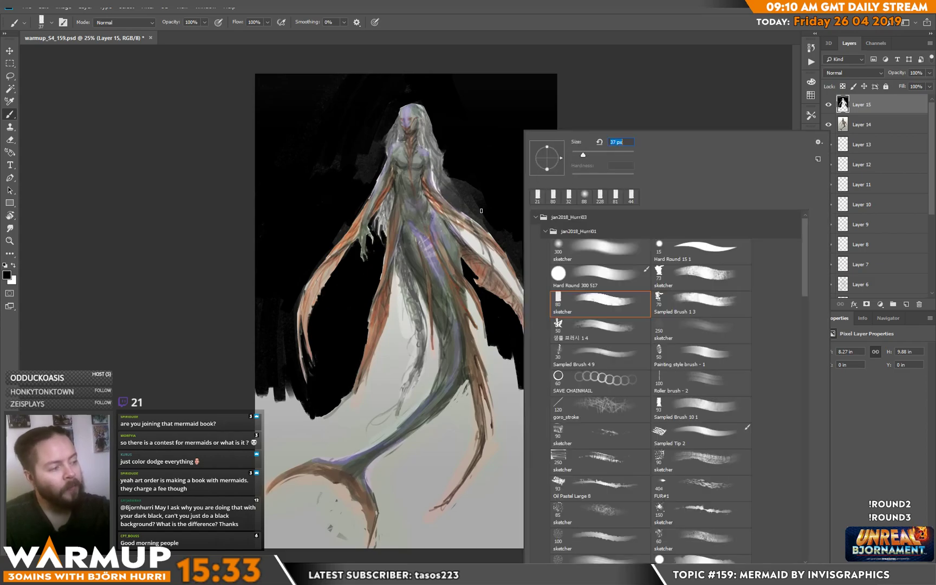
pyautogui.click(457, 229)
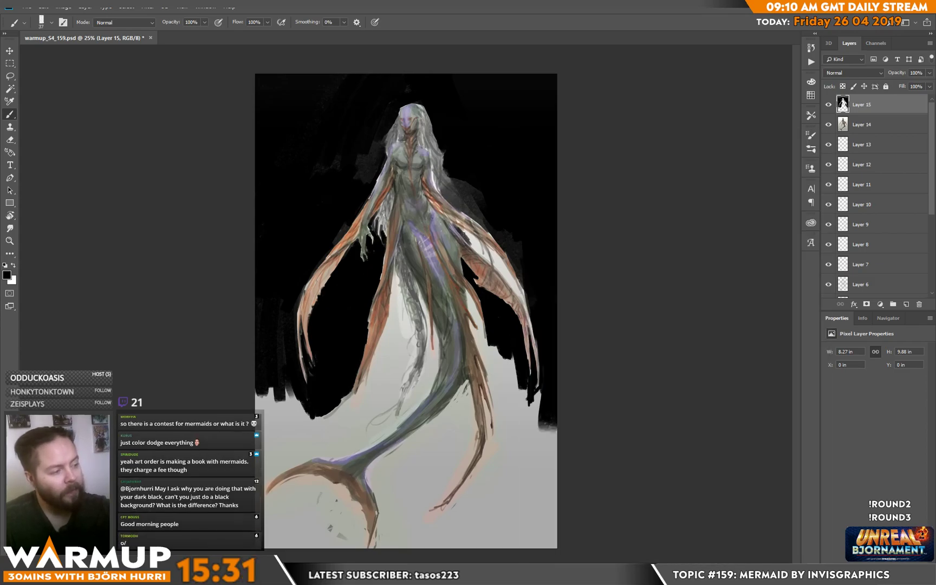
pyautogui.moveTo(465, 233)
pyautogui.mouseDown()
pyautogui.moveTo(480, 251)
pyautogui.moveTo(467, 239)
pyautogui.moveTo(471, 246)
pyautogui.mouseUp()
# - Trim the right fin's light edge with short dark strokes using a 23 px brush
pyautogui.rightClick(460, 230)
pyautogui.moveTo(546, 151); pyautogui.dragTo(539, 152)
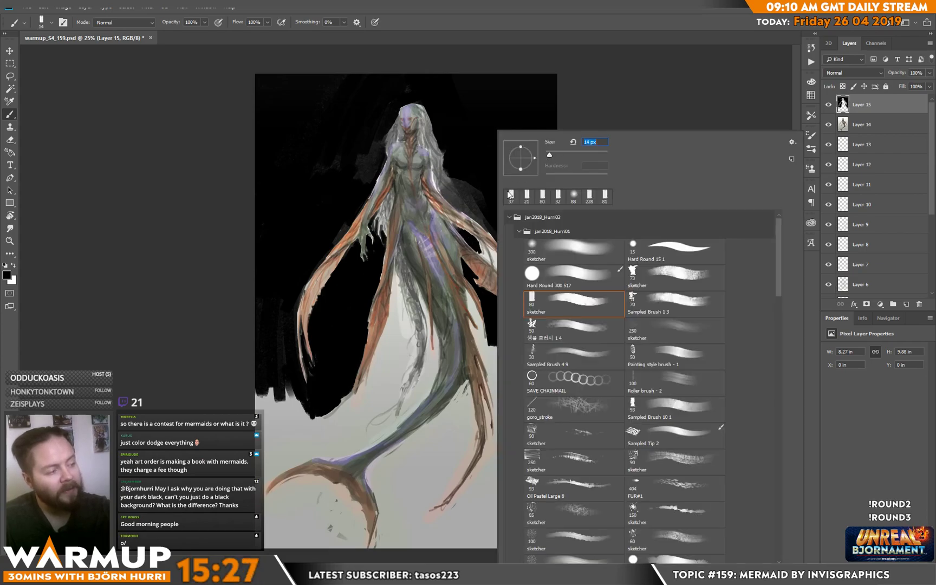
pyautogui.click(472, 238)
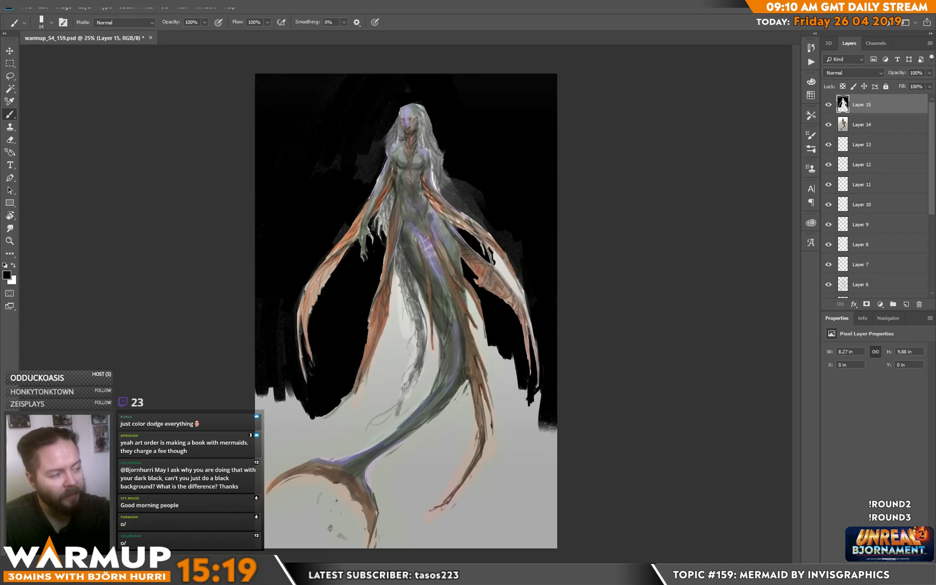
pyautogui.rightClick(496, 262)
pyautogui.click(555, 156)
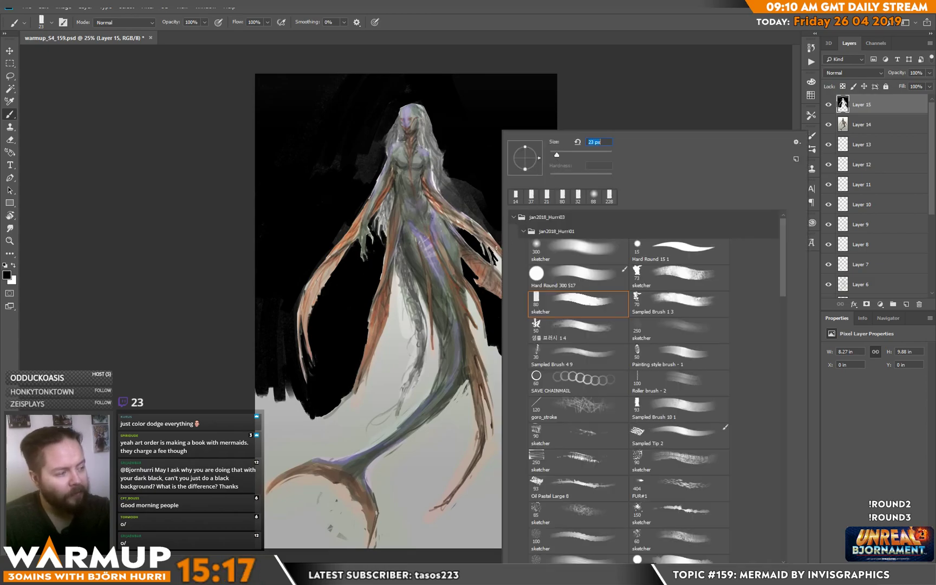
pyautogui.click(497, 261)
pyautogui.moveTo(493, 253); pyautogui.dragTo(530, 325)
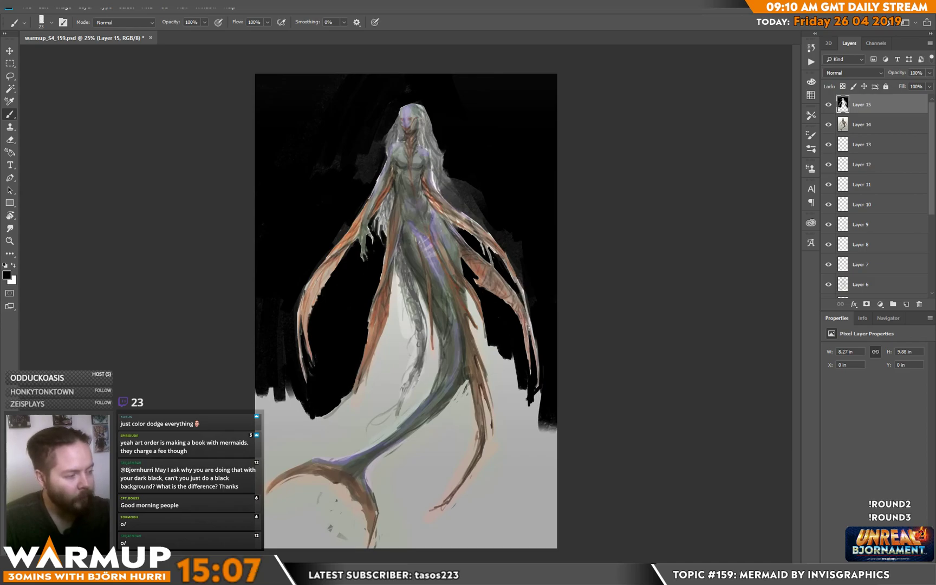
pyautogui.moveTo(521, 286); pyautogui.dragTo(531, 327)
# - Sample the reddish-brown fin colour, black and a light grey, resizing the brush to 39 px
pyautogui.keyDown('alt'); pyautogui.click(511, 262); pyautogui.keyUp('alt')
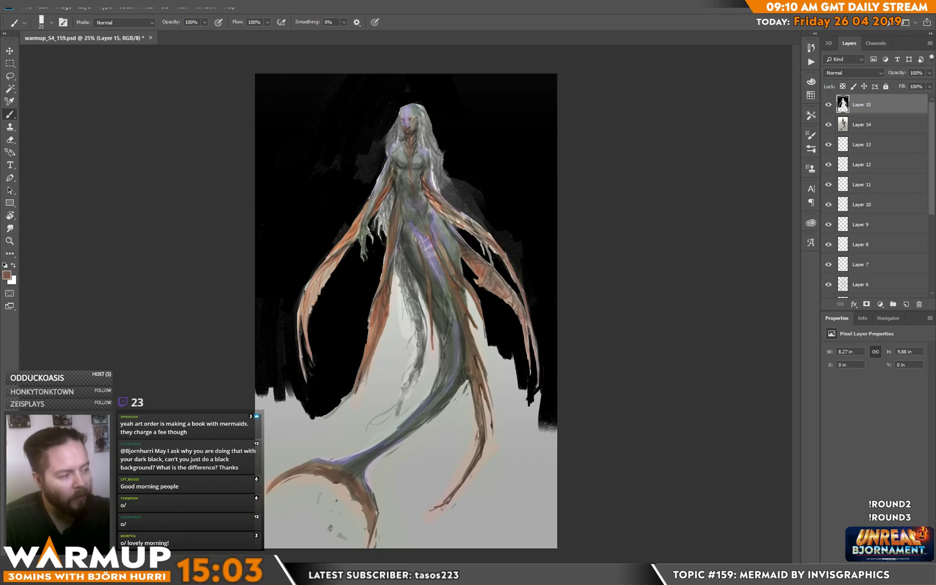
pyautogui.keyDown('alt'); pyautogui.click(496, 256); pyautogui.keyUp('alt')
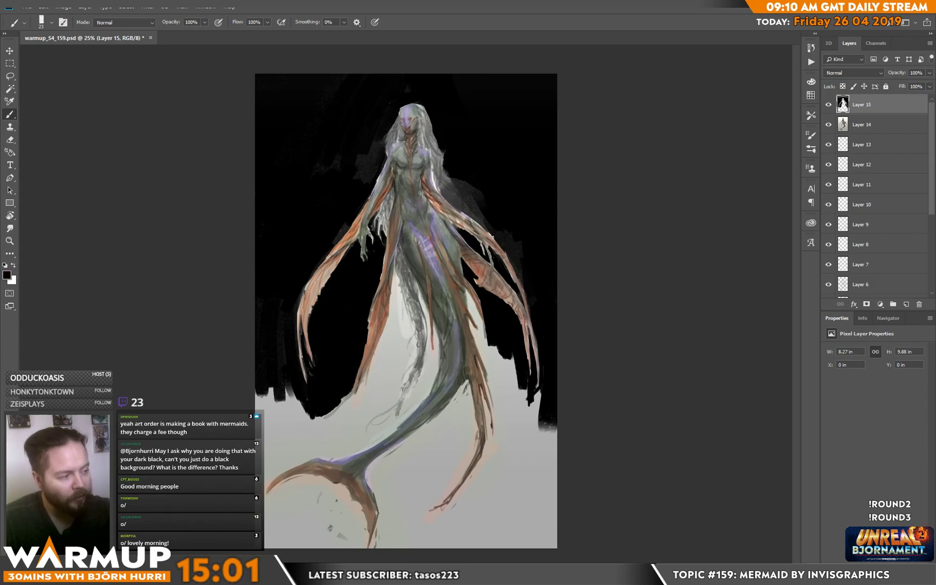
pyautogui.rightClick(482, 215)
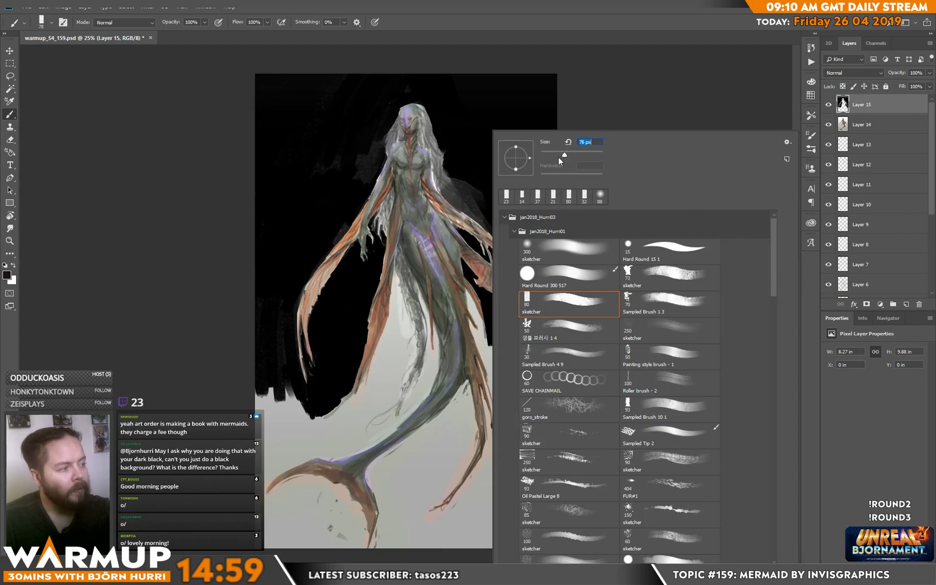
pyautogui.click(463, 205)
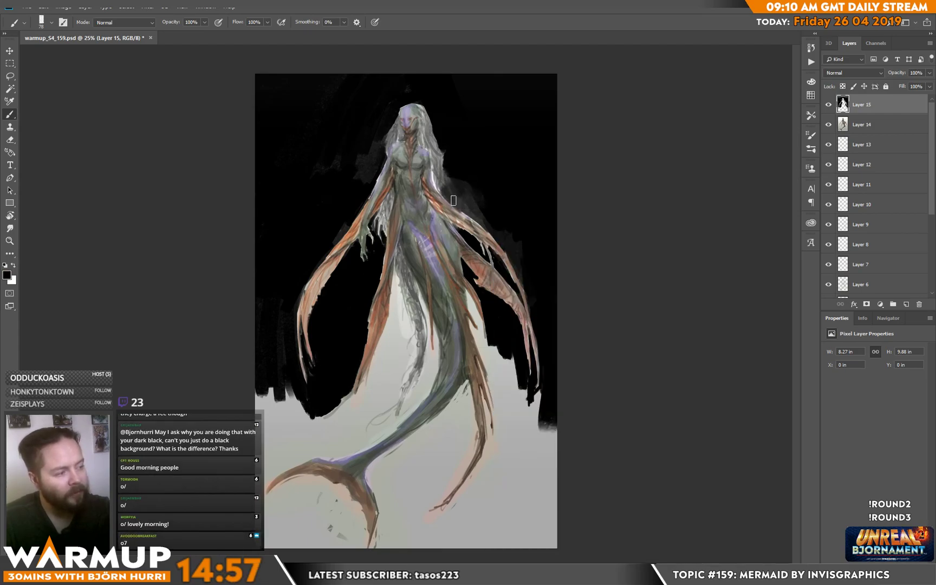
pyautogui.rightClick(450, 152)
pyautogui.click(515, 154)
pyautogui.click(436, 157)
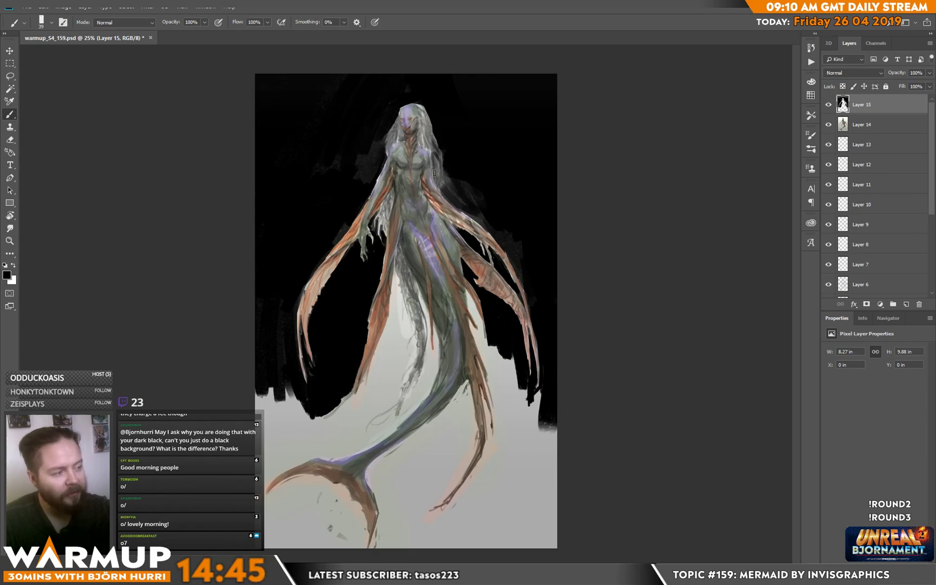
pyautogui.keyDown('alt'); pyautogui.click(434, 156); pyautogui.keyUp('alt')
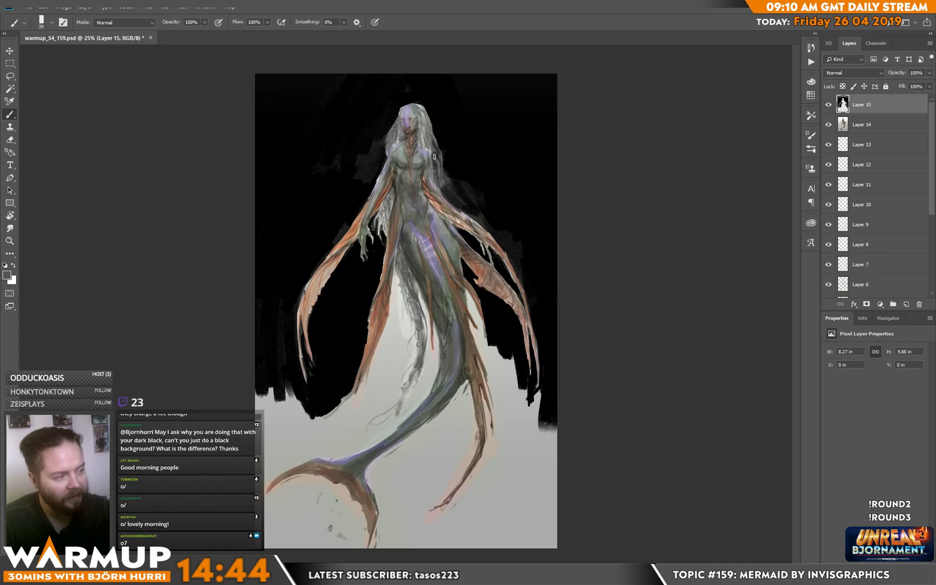
# - Sample greys and black near the head and shoulder, ending with black at 75 px
pyautogui.rightClick(437, 128)
pyautogui.moveTo(505, 151); pyautogui.dragTo(496, 152)
pyautogui.keyDown('alt'); pyautogui.click(430, 124); pyautogui.keyUp('alt')
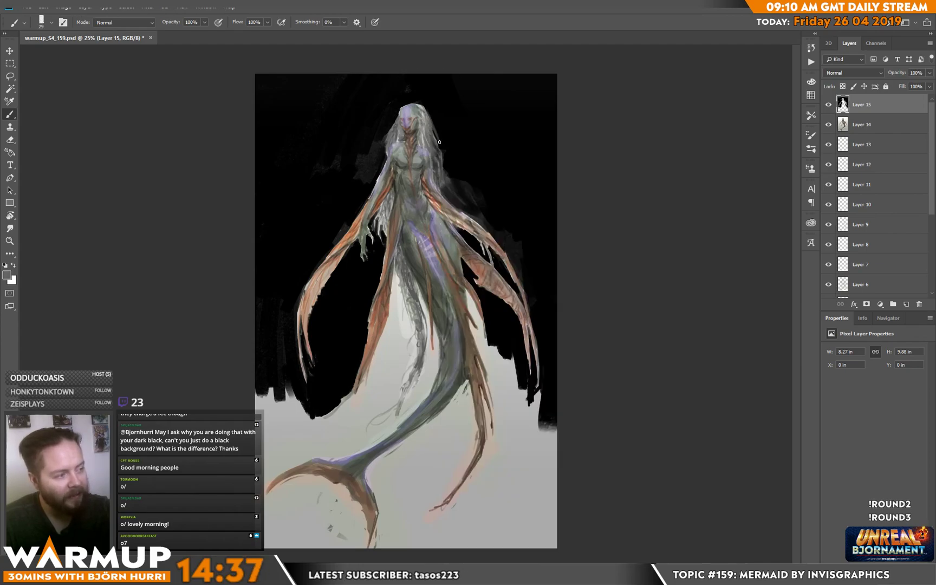
pyautogui.keyDown('alt'); pyautogui.click(385, 156); pyautogui.keyUp('alt')
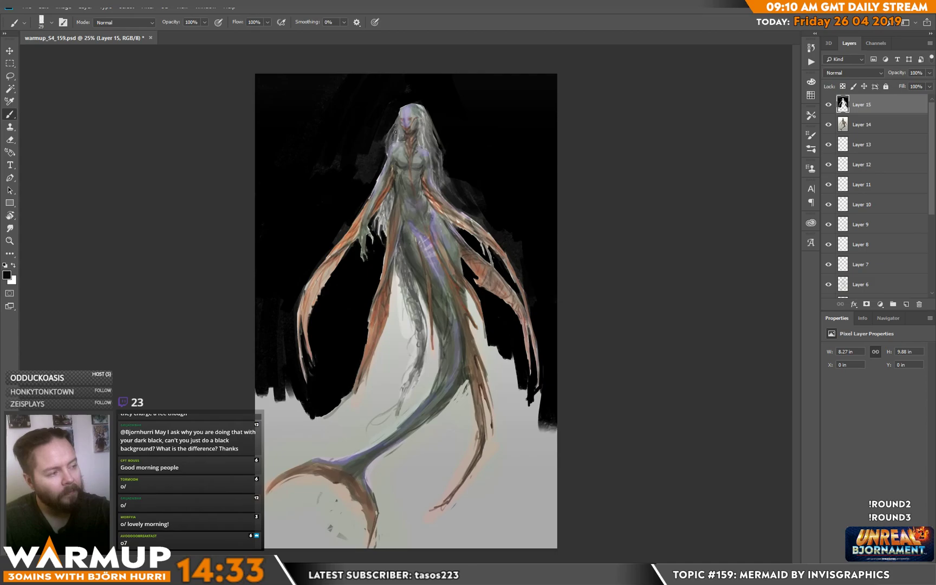
pyautogui.keyDown('alt'); pyautogui.click(394, 139); pyautogui.keyUp('alt')
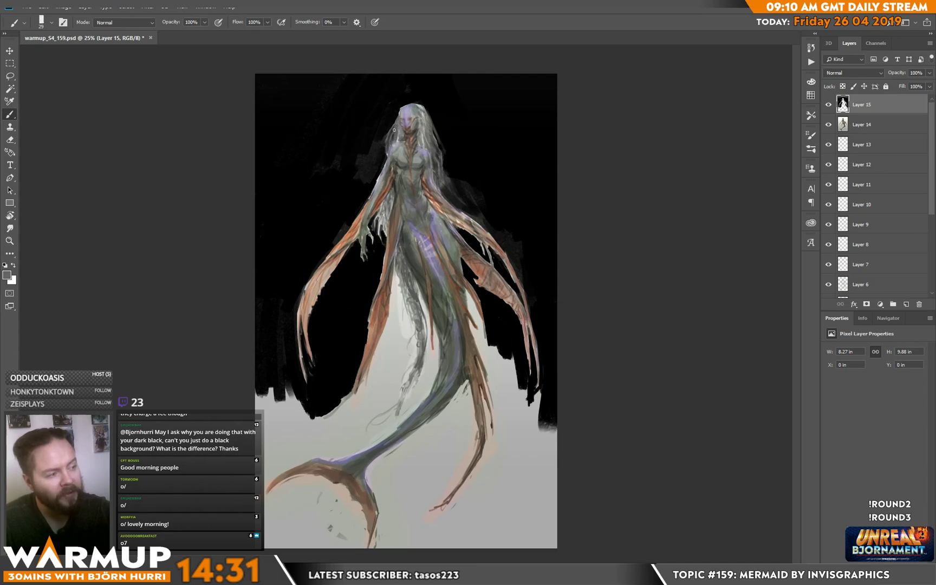
pyautogui.rightClick(396, 124)
pyautogui.moveTo(466, 146); pyautogui.dragTo(464, 148)
pyautogui.press('Return')
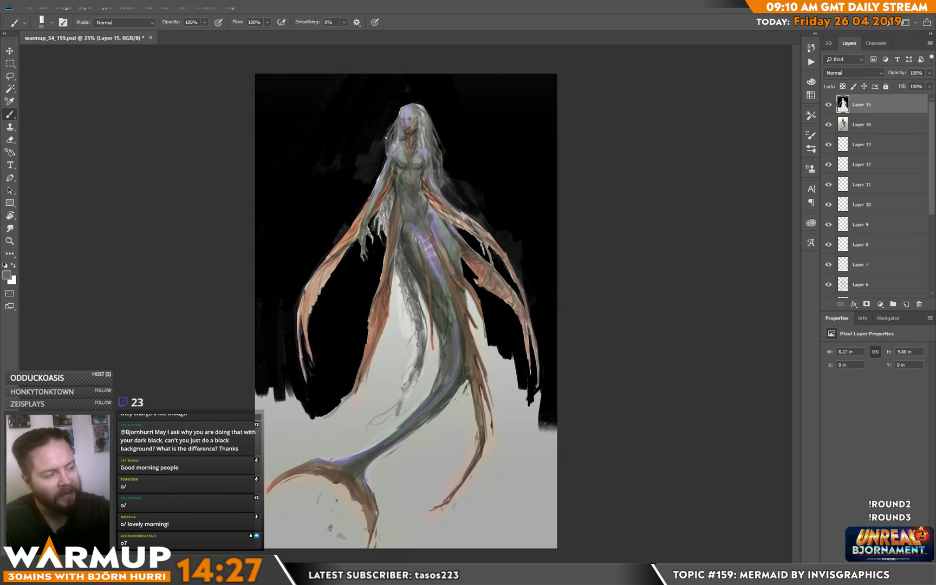
pyautogui.keyDown('alt'); pyautogui.click(384, 142); pyautogui.keyUp('alt')
pyautogui.rightClick(392, 138)
pyautogui.moveTo(451, 154); pyautogui.dragTo(469, 158)
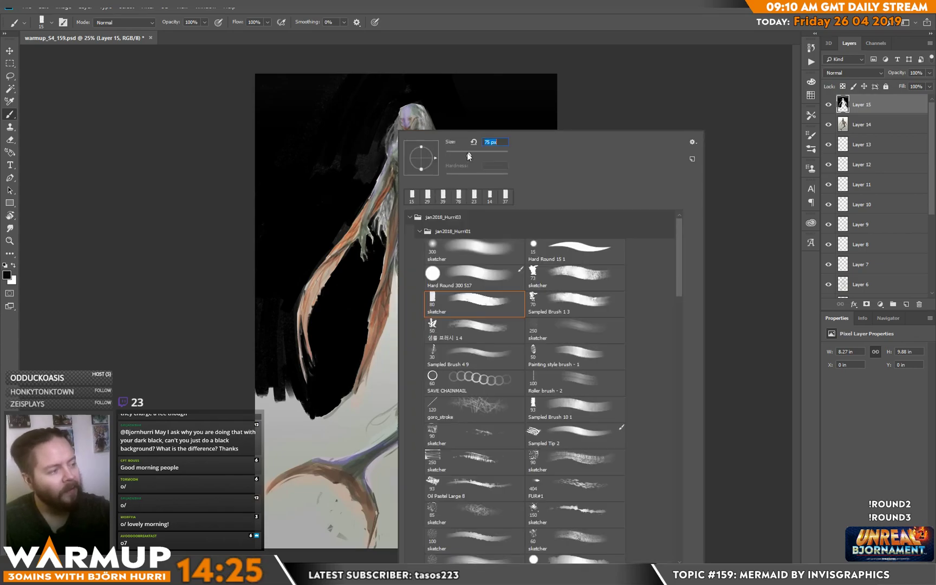
# - Blacken the orange fin's right edge and the tail's inner edge with 31–75 px brushes
pyautogui.moveTo(369, 138); pyautogui.dragTo(375, 135)
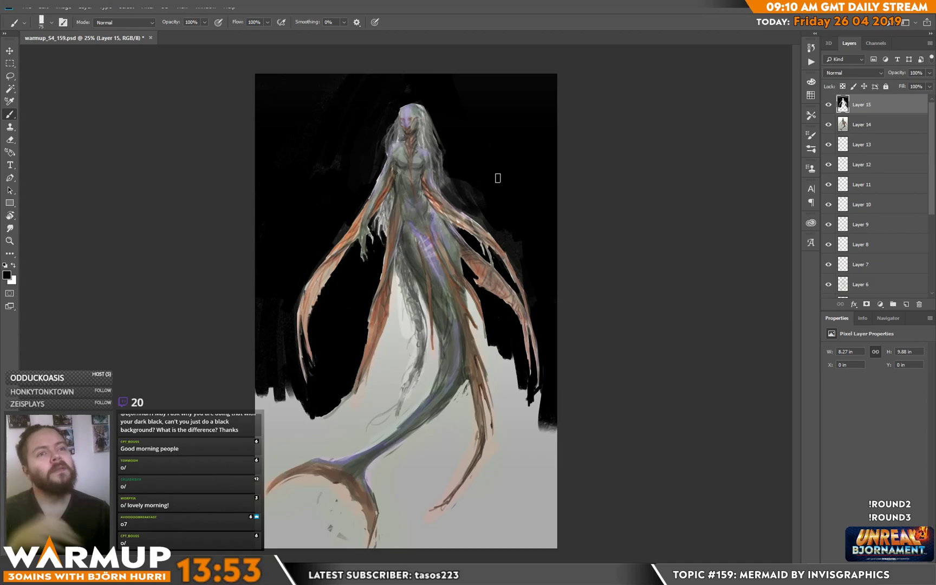
pyautogui.moveTo(378, 356)
pyautogui.mouseDown()
pyautogui.moveTo(373, 378)
pyautogui.moveTo(392, 318)
pyautogui.moveTo(353, 412)
pyautogui.moveTo(363, 385)
pyautogui.moveTo(347, 413)
pyautogui.moveTo(339, 407)
pyautogui.moveTo(324, 416)
pyautogui.moveTo(360, 403)
pyautogui.moveTo(387, 344)
pyautogui.moveTo(411, 322)
pyautogui.moveTo(390, 315)
pyautogui.moveTo(394, 274)
pyautogui.moveTo(401, 337)
pyautogui.moveTo(395, 295)
pyautogui.moveTo(393, 347)
pyautogui.moveTo(403, 310)
pyautogui.moveTo(405, 325)
pyautogui.moveTo(408, 317)
pyautogui.moveTo(405, 296)
pyautogui.moveTo(413, 321)
pyautogui.moveTo(409, 343)
pyautogui.moveTo(402, 312)
pyautogui.moveTo(398, 346)
pyautogui.moveTo(393, 326)
pyautogui.moveTo(390, 342)
pyautogui.mouseUp()
pyautogui.rightClick(411, 322)
pyautogui.click(471, 155)
pyautogui.rightClick(420, 267)
pyautogui.moveTo(480, 158); pyautogui.dragTo(488, 158)
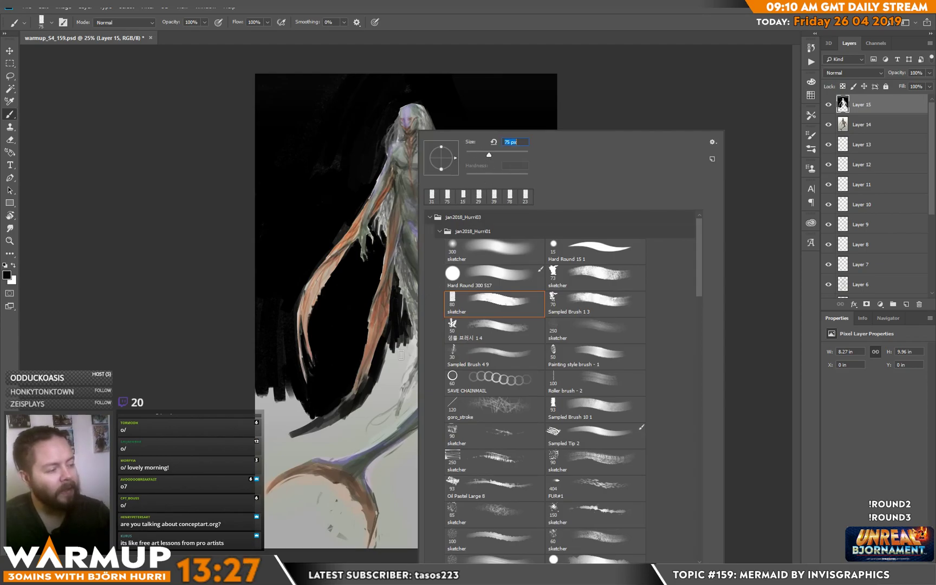
pyautogui.click(408, 346)
pyautogui.moveTo(412, 334)
pyautogui.mouseDown()
pyautogui.moveTo(403, 367)
pyautogui.moveTo(409, 358)
pyautogui.moveTo(398, 350)
pyautogui.moveTo(383, 387)
pyautogui.moveTo(405, 373)
pyautogui.mouseUp()
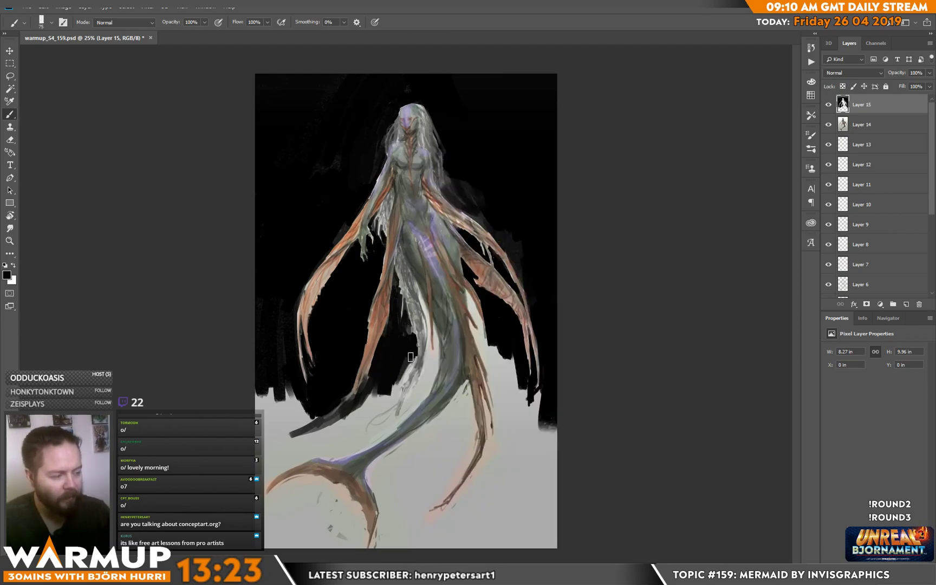
# - Reduce the brush size to 25 px for finer detail work
pyautogui.rightClick(419, 346)
pyautogui.moveTo(488, 155); pyautogui.dragTo(479, 156)
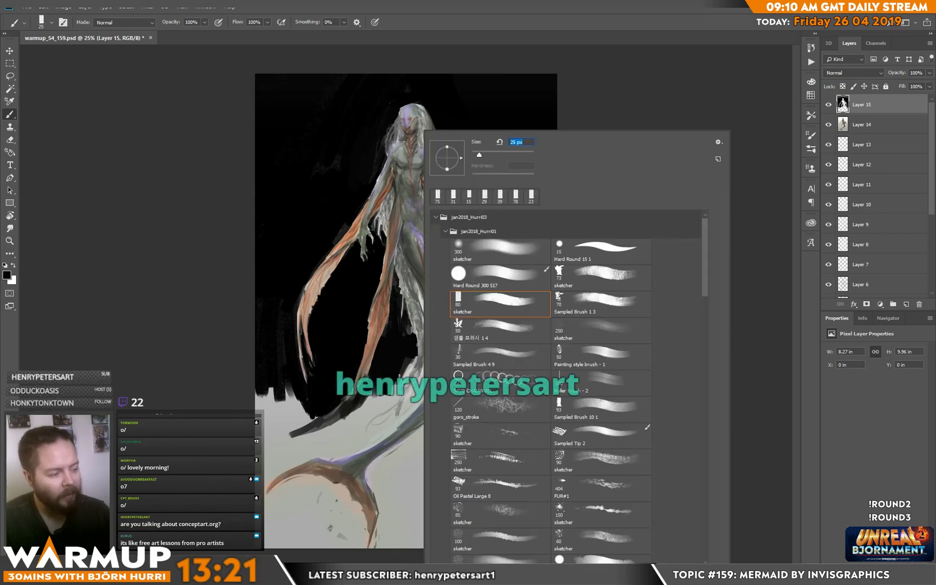
pyautogui.click(409, 369)
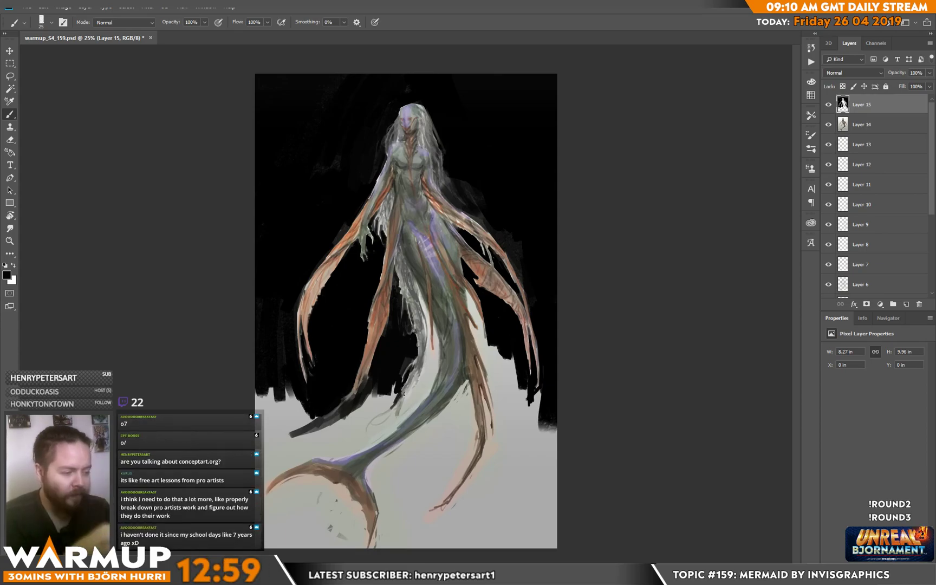
# - Paint three short dark strokes along the curved edge of the hooked tail fin with the 25 px brush
pyautogui.moveTo(391, 407)
pyautogui.mouseDown()
pyautogui.moveTo(364, 438)
pyautogui.moveTo(383, 416)
pyautogui.moveTo(371, 426)
pyautogui.moveTo(396, 418)
pyautogui.moveTo(384, 431)
pyautogui.mouseUp()
pyautogui.moveTo(401, 412)
pyautogui.mouseDown()
pyautogui.moveTo(396, 420)
pyautogui.moveTo(412, 387)
pyautogui.moveTo(398, 400)
pyautogui.mouseUp()
pyautogui.moveTo(400, 408)
pyautogui.mouseDown()
pyautogui.moveTo(427, 353)
pyautogui.moveTo(419, 285)
pyautogui.moveTo(433, 363)
pyautogui.moveTo(433, 324)
pyautogui.moveTo(439, 350)
pyautogui.moveTo(436, 341)
pyautogui.moveTo(435, 372)
pyautogui.moveTo(434, 362)
pyautogui.mouseUp()
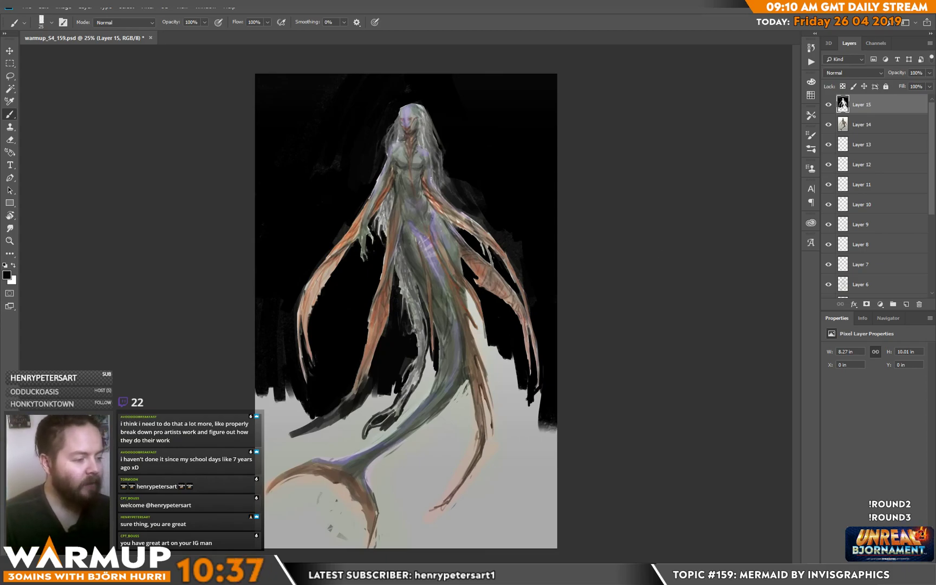
# - Paint black along the lower-left canvas edge with a 149 px brush, then reduce the brush to 64 px
pyautogui.rightClick(423, 130)
pyautogui.moveTo(478, 155); pyautogui.dragTo(510, 191)
pyautogui.moveTo(256, 388)
pyautogui.mouseDown()
pyautogui.moveTo(295, 406)
pyautogui.moveTo(274, 402)
pyautogui.moveTo(287, 421)
pyautogui.moveTo(318, 404)
pyautogui.moveTo(274, 439)
pyautogui.moveTo(354, 414)
pyautogui.moveTo(287, 445)
pyautogui.moveTo(310, 429)
pyautogui.moveTo(312, 411)
pyautogui.moveTo(300, 439)
pyautogui.moveTo(351, 411)
pyautogui.moveTo(318, 431)
pyautogui.moveTo(293, 426)
pyautogui.moveTo(288, 400)
pyautogui.moveTo(261, 403)
pyautogui.moveTo(266, 447)
pyautogui.moveTo(300, 450)
pyautogui.moveTo(282, 430)
pyautogui.moveTo(329, 427)
pyautogui.moveTo(317, 478)
pyautogui.moveTo(348, 441)
pyautogui.moveTo(346, 453)
pyautogui.moveTo(307, 448)
pyautogui.moveTo(359, 403)
pyautogui.moveTo(356, 430)
pyautogui.moveTo(372, 428)
pyautogui.moveTo(363, 444)
pyautogui.moveTo(438, 353)
pyautogui.moveTo(363, 412)
pyautogui.moveTo(352, 449)
pyautogui.moveTo(381, 381)
pyautogui.moveTo(313, 440)
pyautogui.moveTo(279, 446)
pyautogui.moveTo(268, 496)
pyautogui.moveTo(324, 488)
pyautogui.moveTo(310, 501)
pyautogui.moveTo(306, 443)
pyautogui.moveTo(276, 435)
pyautogui.moveTo(273, 507)
pyautogui.moveTo(333, 476)
pyautogui.moveTo(352, 504)
pyautogui.moveTo(374, 488)
pyautogui.moveTo(363, 537)
pyautogui.moveTo(387, 534)
pyautogui.moveTo(374, 455)
pyautogui.moveTo(363, 466)
pyautogui.moveTo(429, 376)
pyautogui.mouseUp()
pyautogui.rightClick(440, 347)
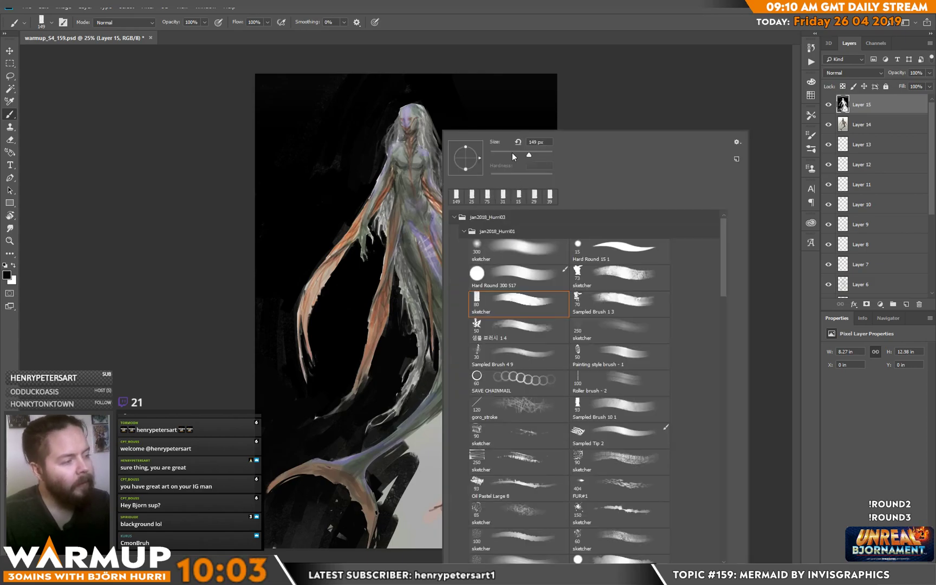
pyautogui.press('Return')
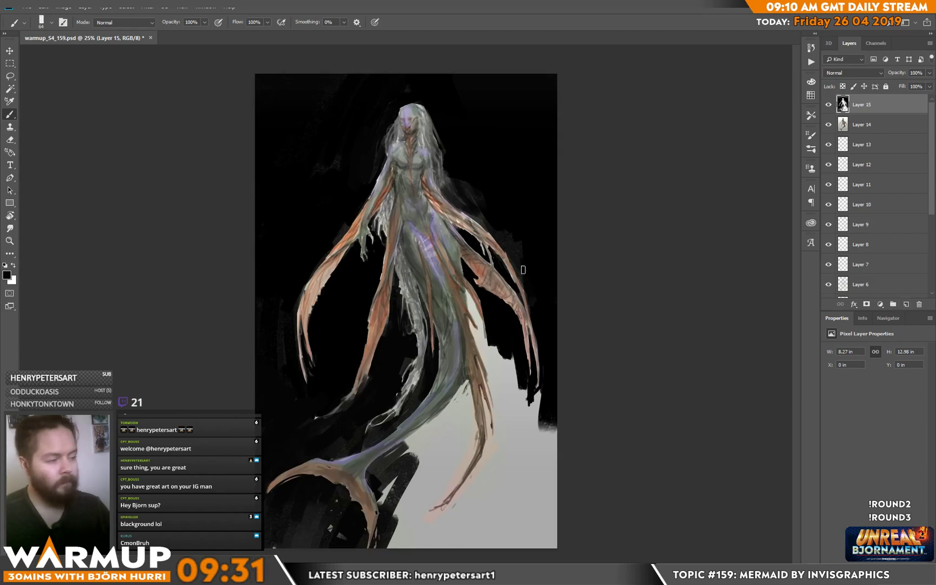
# - Save the current mermaid selection as a channel for later use
pyautogui.press('m')
pyautogui.rightClick(505, 222)
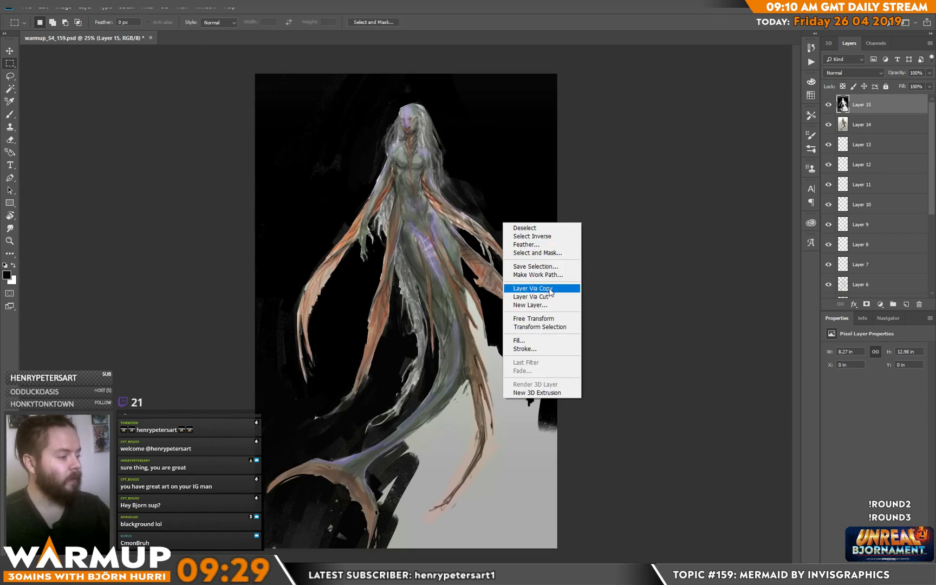
pyautogui.click(553, 269)
pyautogui.press('Return')
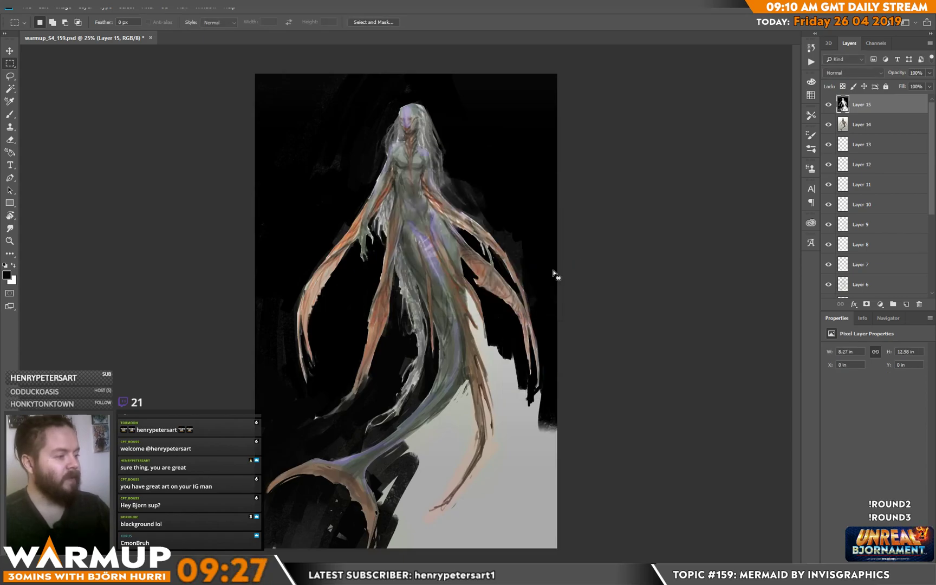
# - Paint a grey glow over the upper body on a new Color Dodge layer with a 1457 px soft sketcher brush
pyautogui.click(901, 304)
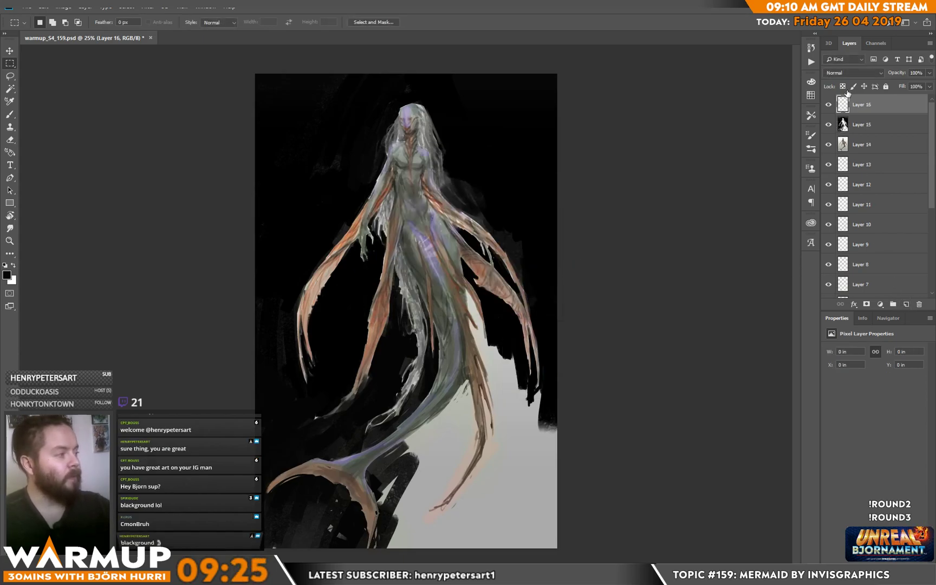
pyautogui.click(853, 73)
pyautogui.click(852, 163)
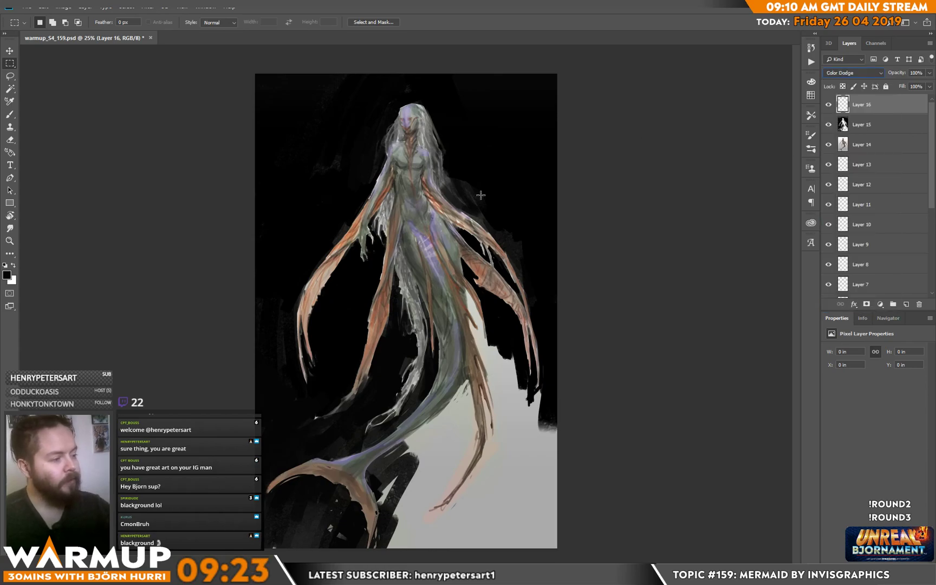
pyautogui.press('b')
pyautogui.keyDown('alt'); pyautogui.click(415, 241); pyautogui.keyUp('alt')
pyautogui.rightClick(416, 241)
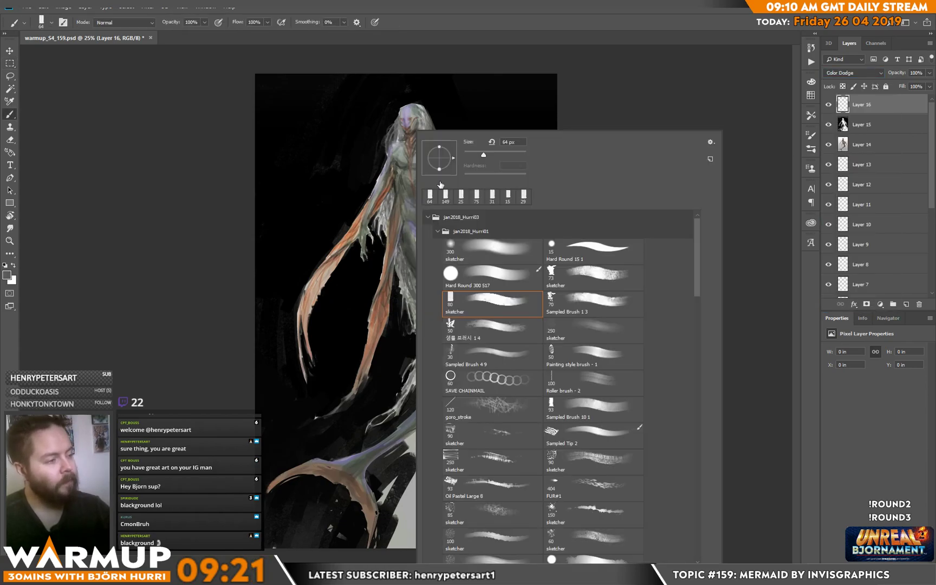
pyautogui.click(524, 253)
pyautogui.click(522, 155)
pyautogui.moveTo(380, 136); pyautogui.dragTo(282, 192)
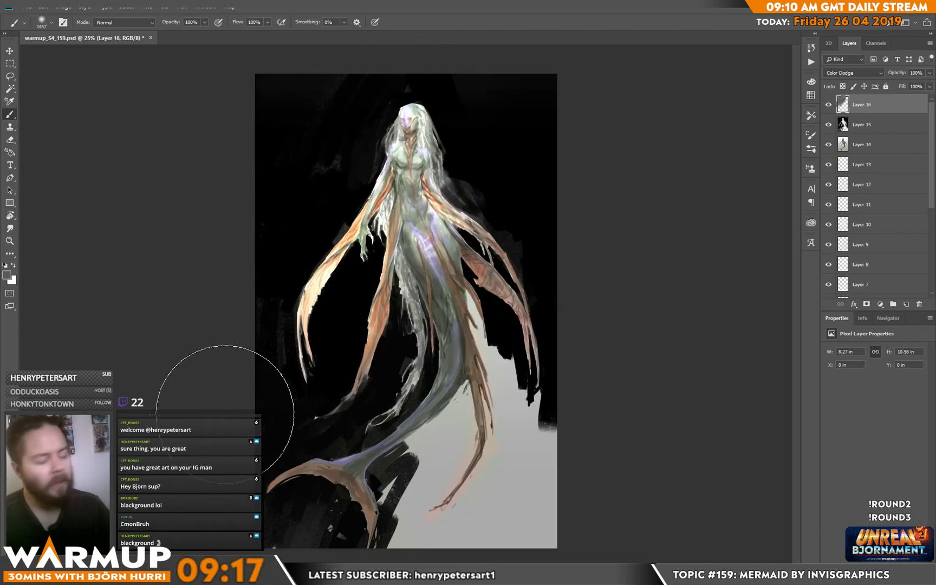
# - Duplicate the glow layer five times with Ctrl+J to intensify the brightening
pyautogui.hotkey('ctrl', 'j')
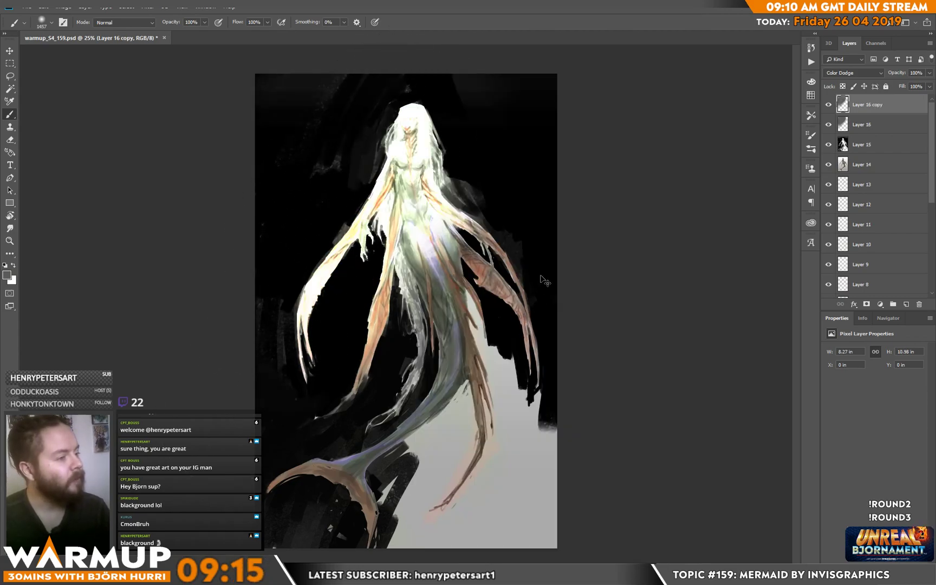
pyautogui.hotkey('ctrl', 'j')
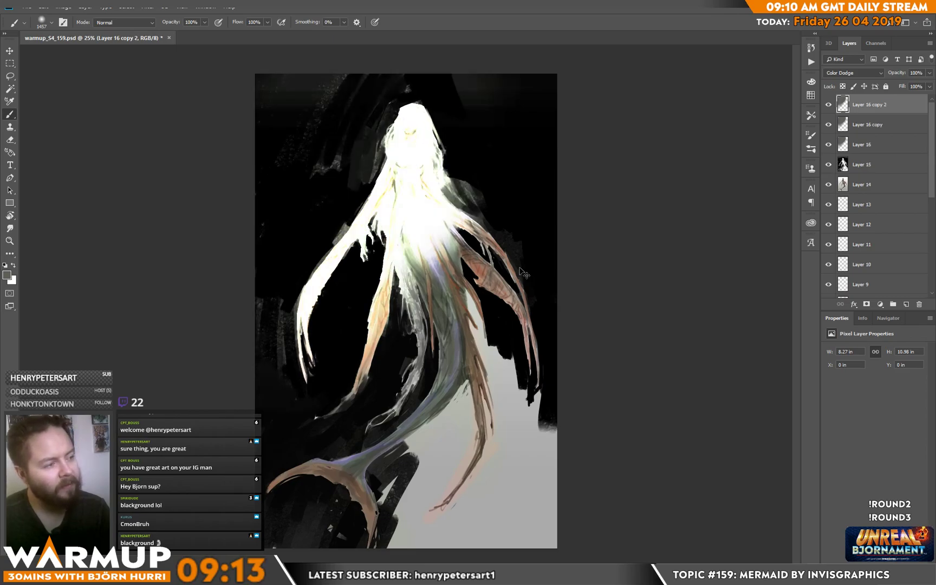
pyautogui.hotkey('ctrl', 'j')
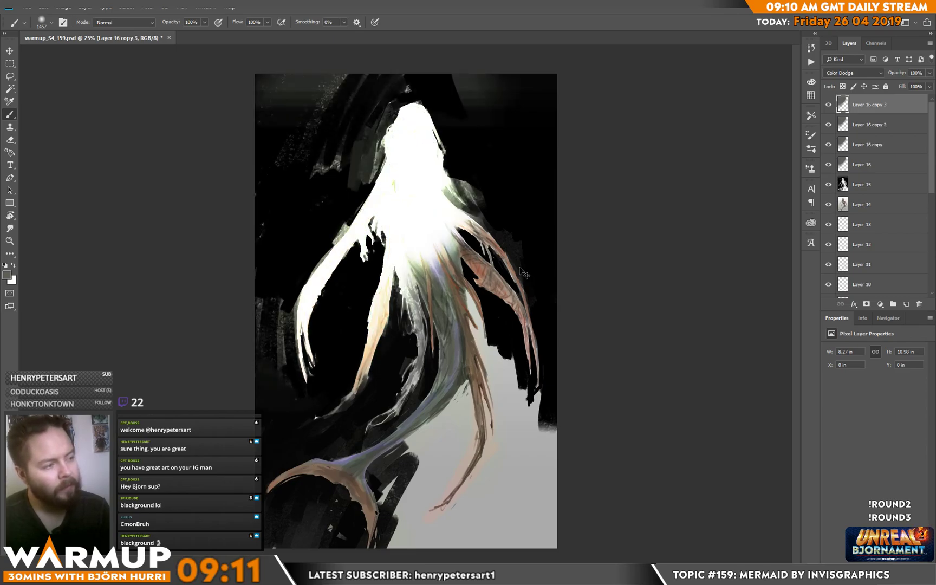
pyautogui.hotkey('ctrl', 'j')
pyautogui.hotkey('ctrl', 'j')
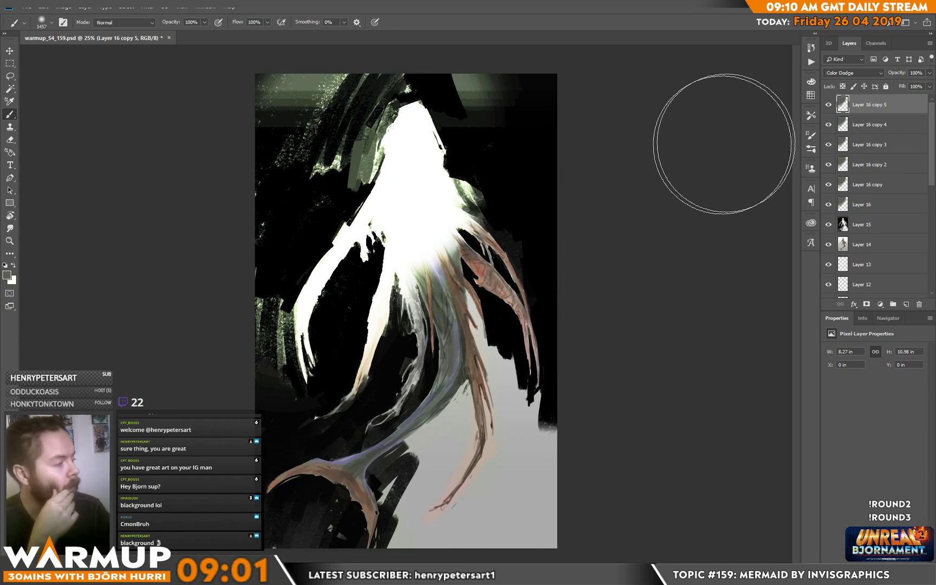
# - Turn off the eye icons from Layer 16 copy 5 down through Layer 16
pyautogui.click(830, 106)
pyautogui.moveTo(828, 135); pyautogui.dragTo(826, 192)
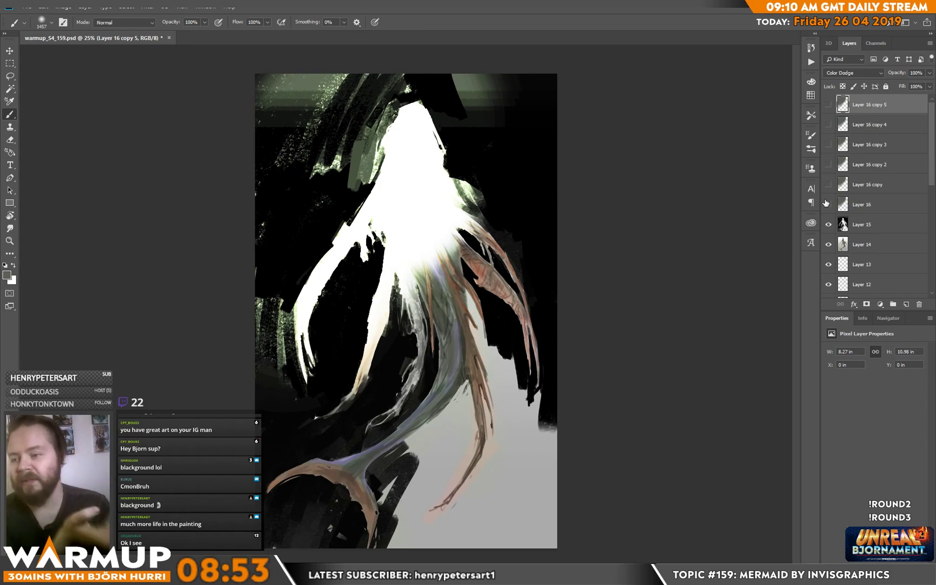
pyautogui.click(827, 203)
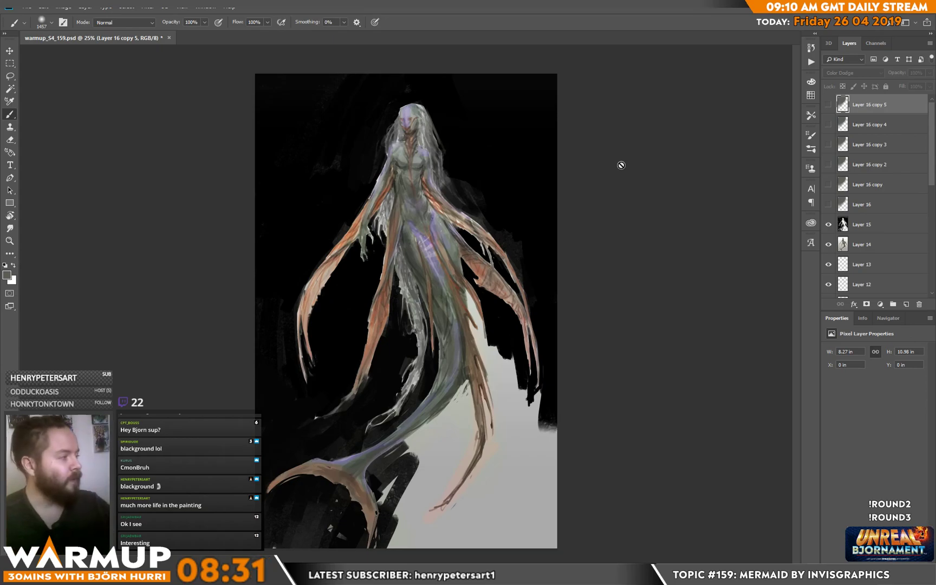
# - Activate Layer 15 and load the saved Alpha 1 mermaid selection from Channels
pyautogui.click(870, 224)
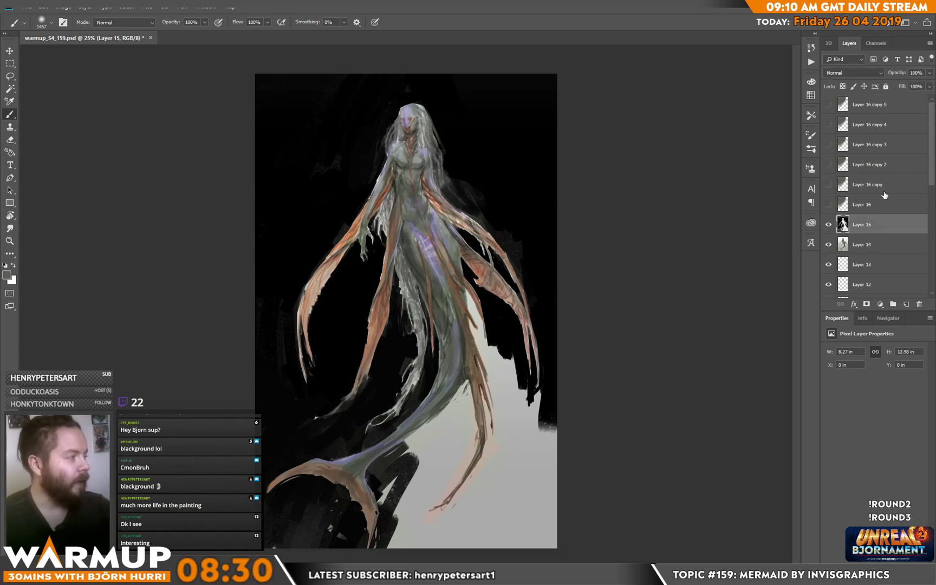
pyautogui.click(876, 43)
pyautogui.keyDown('ctrl'); pyautogui.click(839, 133); pyautogui.keyUp('ctrl')
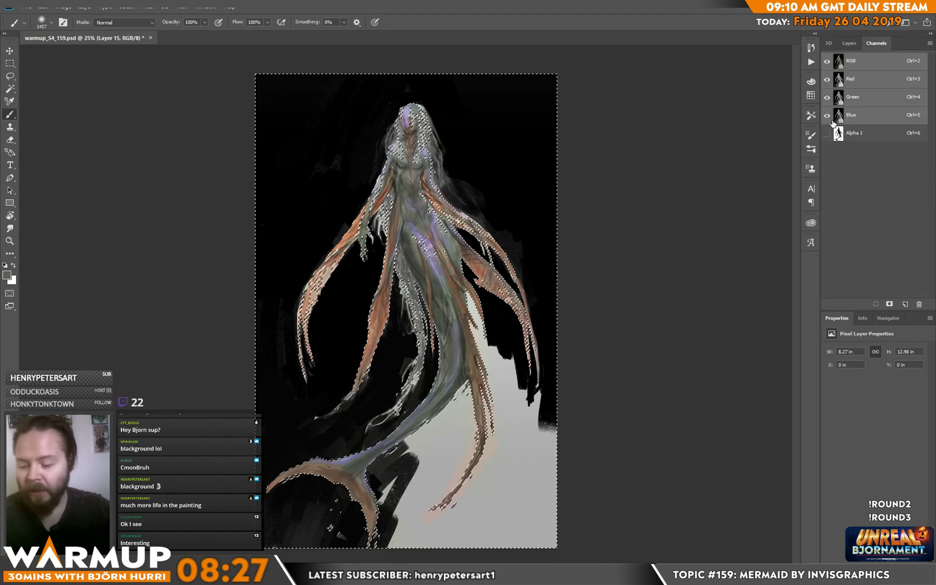
pyautogui.click(849, 43)
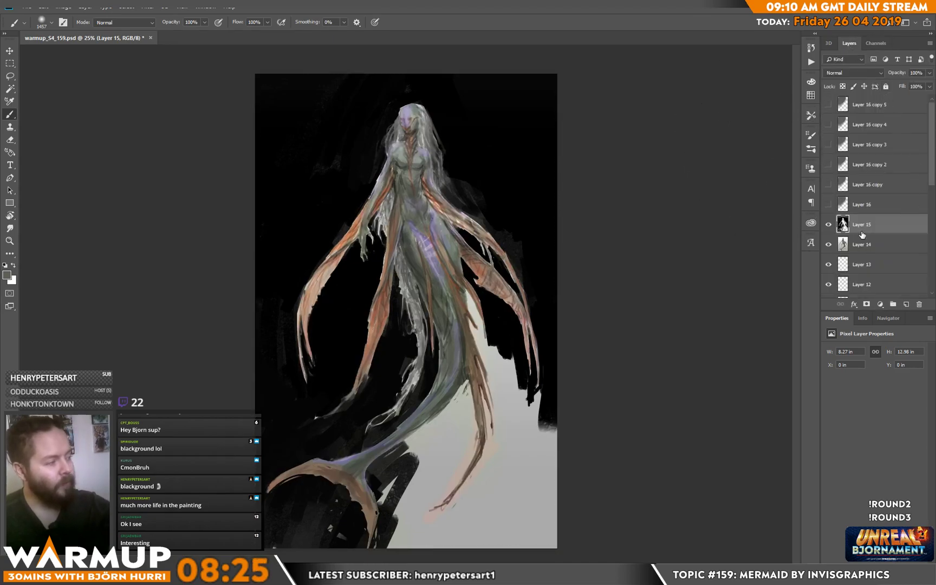
# - Paint black beside the tail with the sketcher brush enlarged to 259 px
pyautogui.rightClick(509, 303)
pyautogui.click(596, 304)
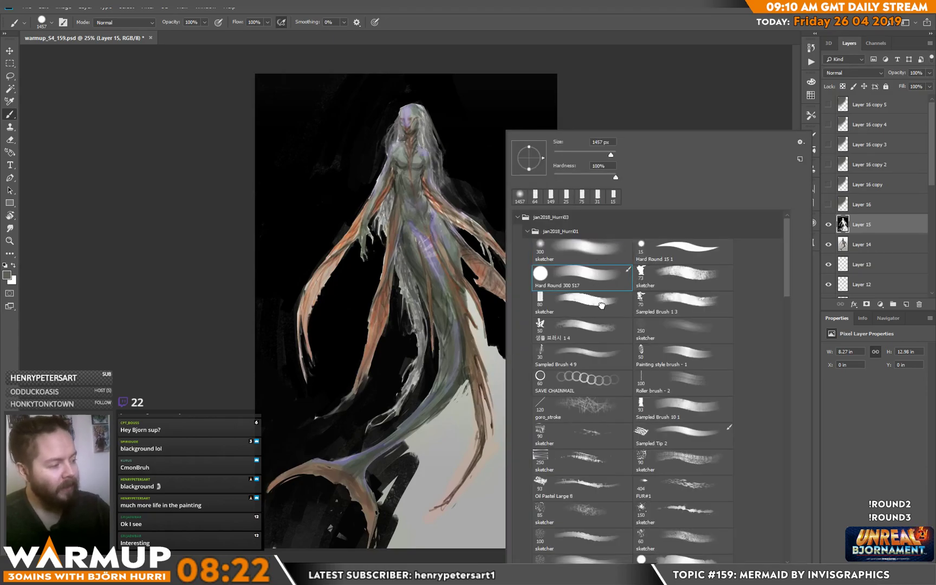
pyautogui.click(602, 154)
pyautogui.click(640, 92)
pyautogui.keyDown('alt'); pyautogui.click(544, 161); pyautogui.keyUp('alt')
pyautogui.moveTo(481, 312)
pyautogui.mouseDown()
pyautogui.moveTo(468, 289)
pyautogui.moveTo(494, 384)
pyautogui.moveTo(497, 438)
pyautogui.moveTo(501, 352)
pyautogui.moveTo(507, 379)
pyautogui.moveTo(526, 390)
pyautogui.moveTo(528, 437)
pyautogui.moveTo(491, 476)
pyautogui.moveTo(488, 393)
pyautogui.moveTo(490, 462)
pyautogui.moveTo(439, 532)
pyautogui.moveTo(547, 434)
pyautogui.moveTo(569, 462)
pyautogui.moveTo(526, 516)
pyautogui.mouseUp()
# - With an 88 px brush, paint black along the lower tail edge and the light patch beside the fin
pyautogui.rightClick(484, 401)
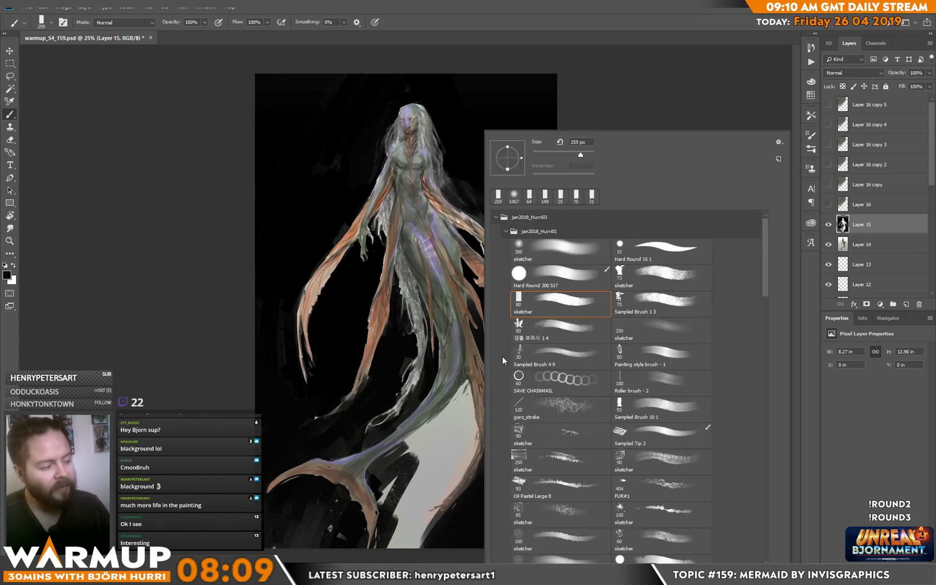
pyautogui.click(561, 156)
pyautogui.click(602, 113)
pyautogui.moveTo(456, 413)
pyautogui.mouseDown()
pyautogui.moveTo(449, 406)
pyautogui.moveTo(467, 382)
pyautogui.moveTo(471, 442)
pyautogui.moveTo(460, 471)
pyautogui.moveTo(470, 407)
pyautogui.moveTo(461, 396)
pyautogui.moveTo(375, 470)
pyautogui.moveTo(375, 480)
pyautogui.moveTo(447, 440)
pyautogui.moveTo(458, 461)
pyautogui.moveTo(438, 491)
pyautogui.moveTo(461, 470)
pyautogui.moveTo(422, 510)
pyautogui.moveTo(418, 524)
pyautogui.moveTo(432, 517)
pyautogui.moveTo(420, 539)
pyautogui.moveTo(474, 474)
pyautogui.moveTo(447, 520)
pyautogui.moveTo(411, 545)
pyautogui.moveTo(396, 506)
pyautogui.moveTo(387, 550)
pyautogui.moveTo(410, 504)
pyautogui.moveTo(401, 544)
pyautogui.moveTo(431, 512)
pyautogui.moveTo(403, 553)
pyautogui.mouseUp()
pyautogui.moveTo(392, 483); pyautogui.dragTo(374, 511)
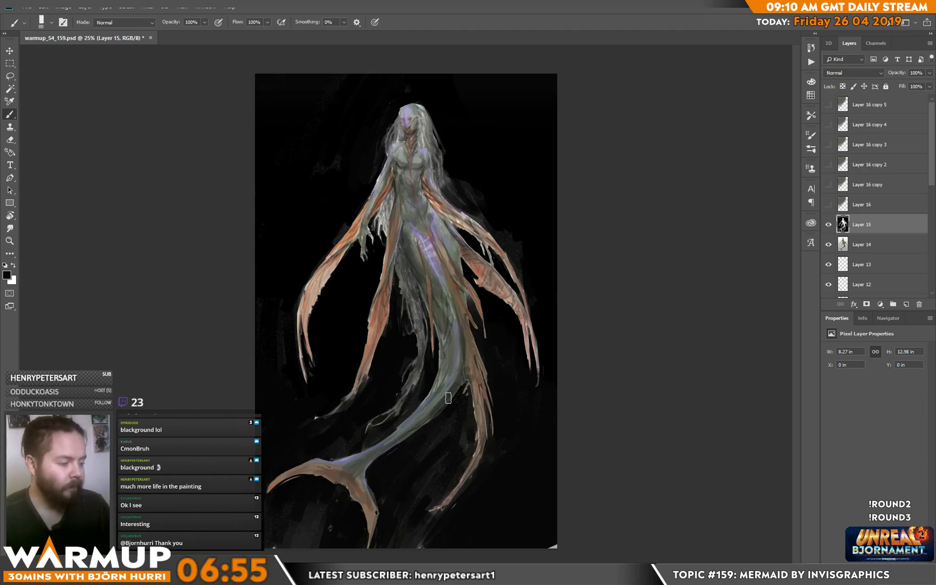
pyautogui.moveTo(356, 484)
pyautogui.mouseDown()
pyautogui.moveTo(358, 506)
pyautogui.moveTo(372, 494)
pyautogui.moveTo(370, 524)
pyautogui.mouseUp()
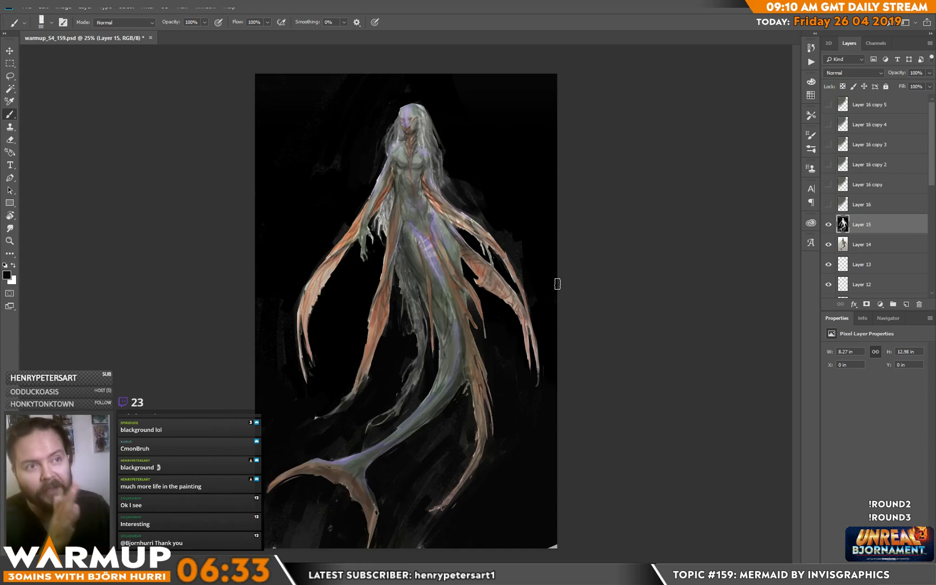
# - Drag a white gradient down from the top of the canvas on a new Layer 17
pyautogui.click(900, 303)
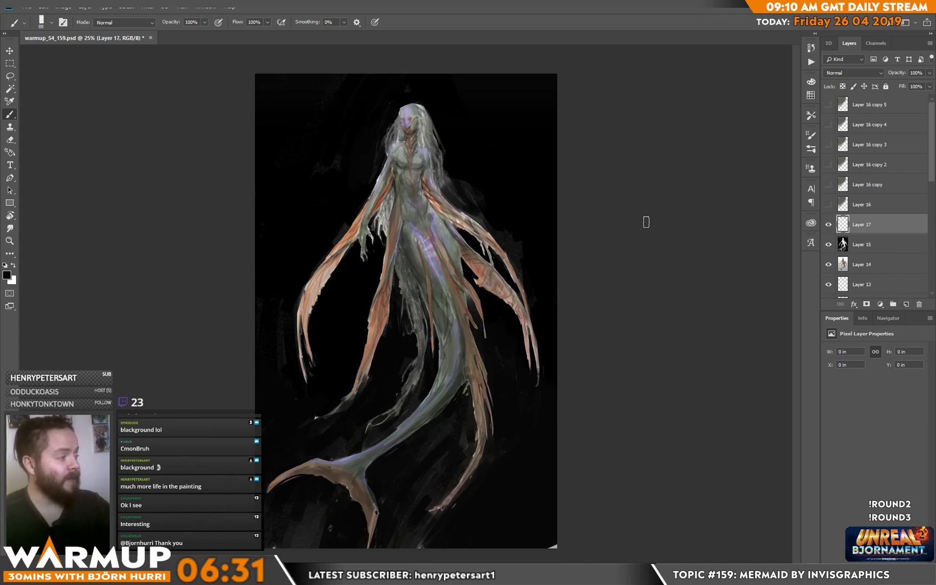
pyautogui.press('g')
pyautogui.press('x')
pyautogui.moveTo(344, 91); pyautogui.dragTo(405, 368)
# - Reposition the white gradient with the Move tool, then hide Layer 17 and reselect Layer 15
pyautogui.press('v')
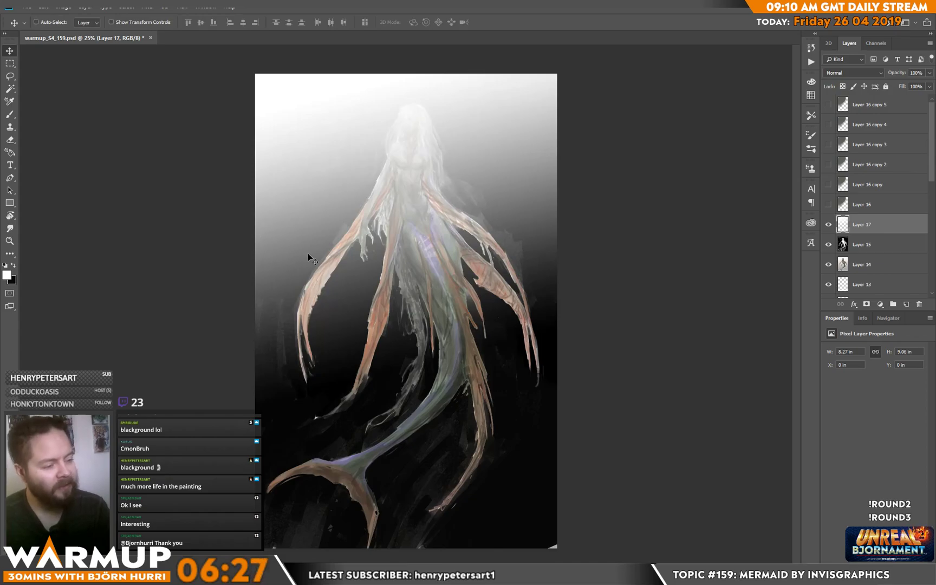
pyautogui.moveTo(340, 420); pyautogui.dragTo(366, 316)
pyautogui.moveTo(366, 321); pyautogui.dragTo(394, 514)
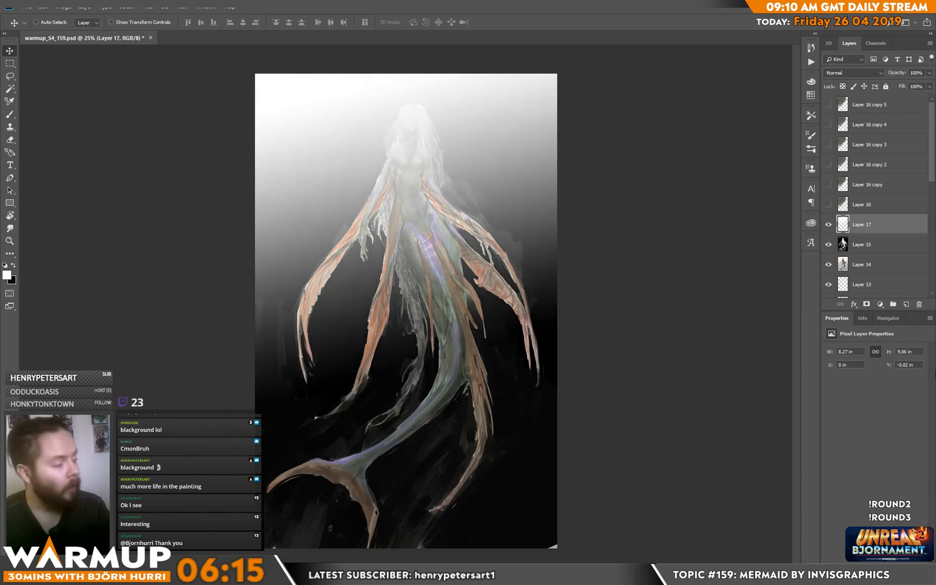
pyautogui.click(828, 224)
pyautogui.click(864, 245)
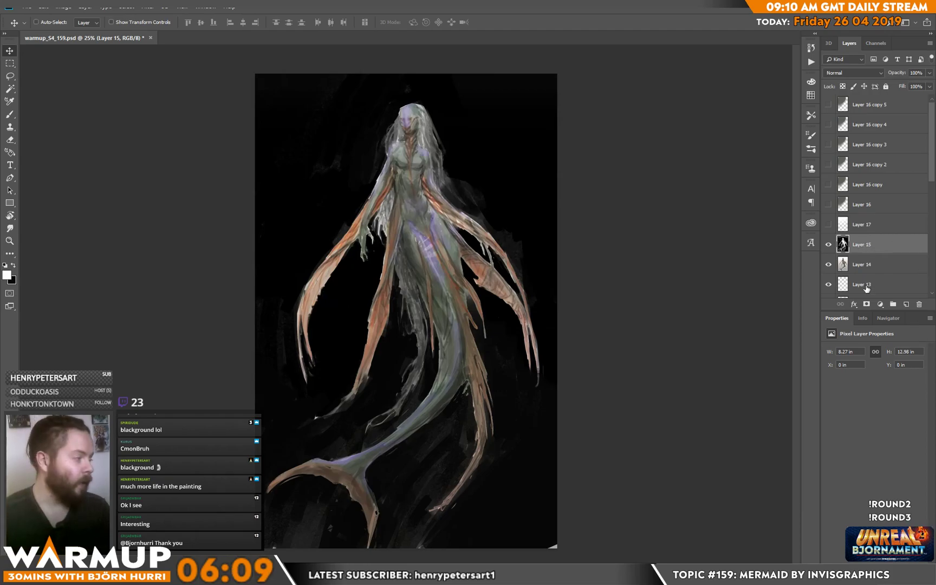
# - On a new Layer 18, sample black and darken the pale hair beside the left arm
pyautogui.click(906, 305)
pyautogui.press('b')
pyautogui.keyDown('alt'); pyautogui.click(372, 280); pyautogui.keyUp('alt')
pyautogui.click(381, 225)
pyautogui.moveTo(379, 233)
pyautogui.mouseDown()
pyautogui.moveTo(385, 204)
pyautogui.moveTo(382, 242)
pyautogui.moveTo(376, 224)
pyautogui.moveTo(383, 209)
pyautogui.mouseUp()
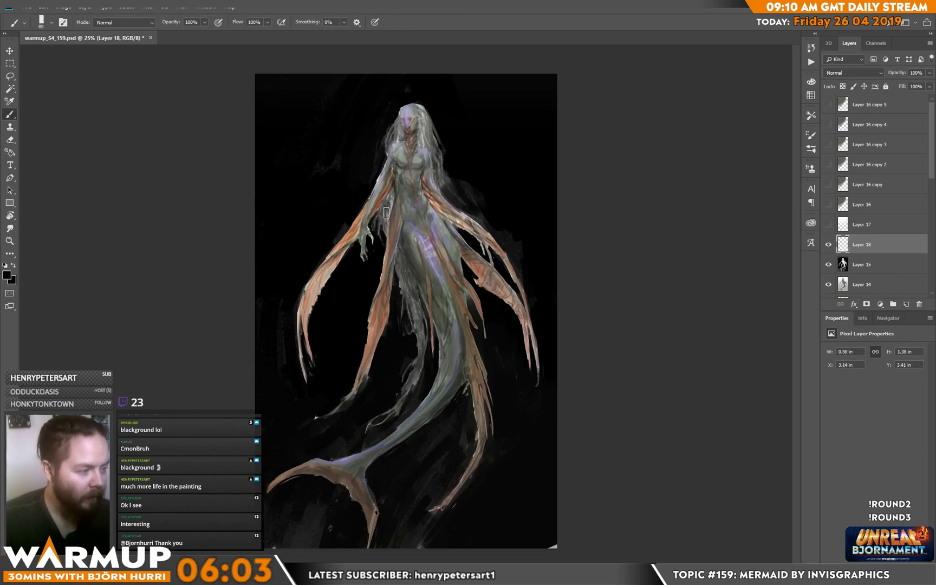
# - Paint short dark strokes along the mermaid's side and near the torso
pyautogui.rightClick(396, 194)
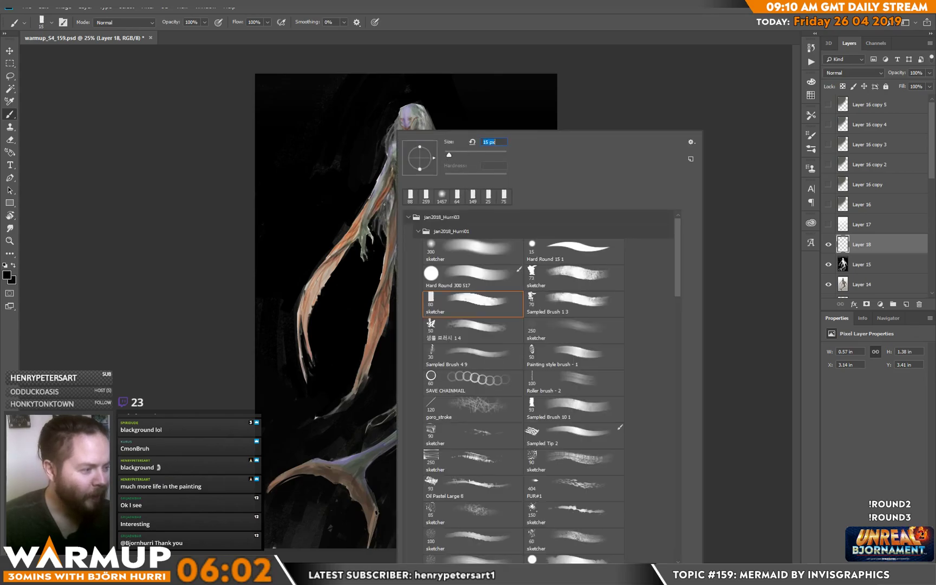
pyautogui.click(371, 219)
pyautogui.moveTo(387, 194); pyautogui.dragTo(396, 145)
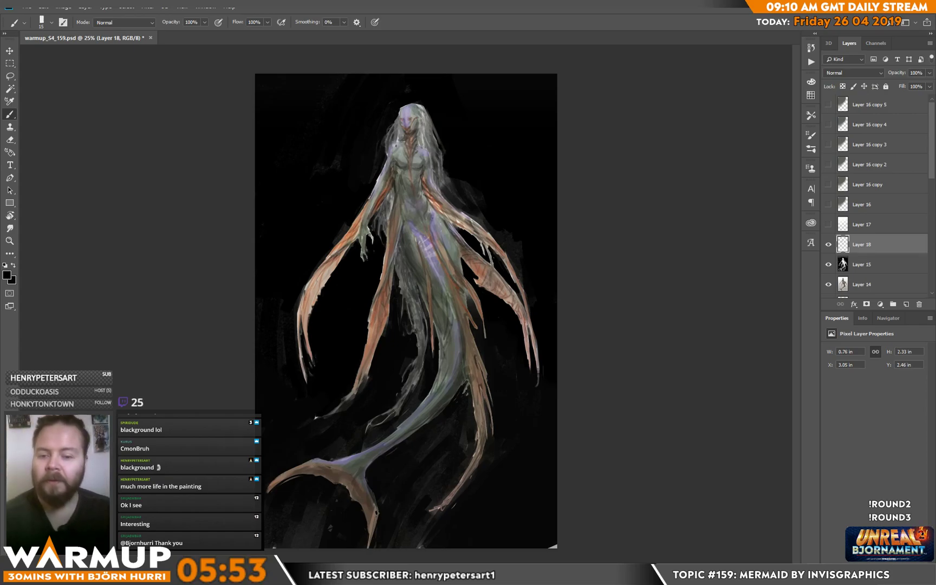
pyautogui.moveTo(394, 160); pyautogui.dragTo(394, 178)
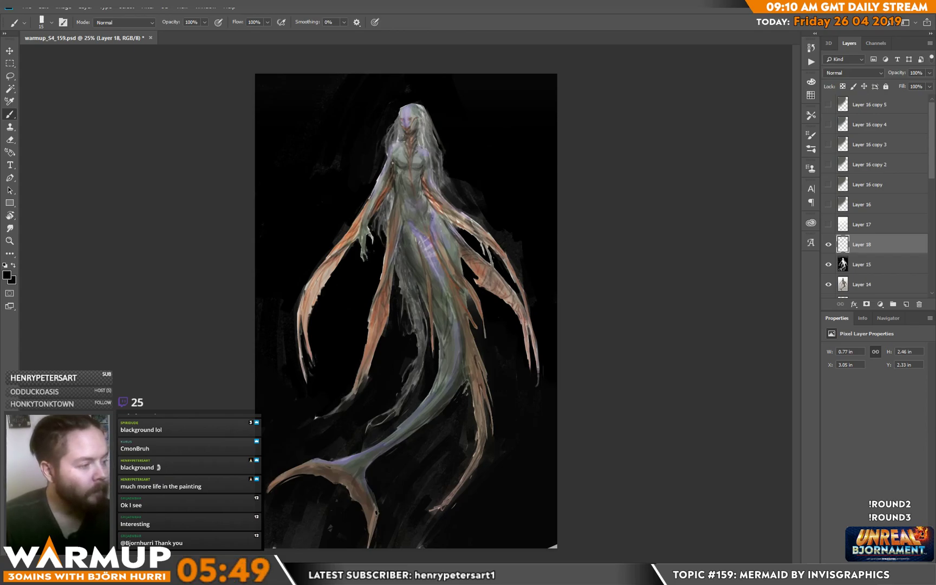
pyautogui.moveTo(395, 179); pyautogui.dragTo(396, 187)
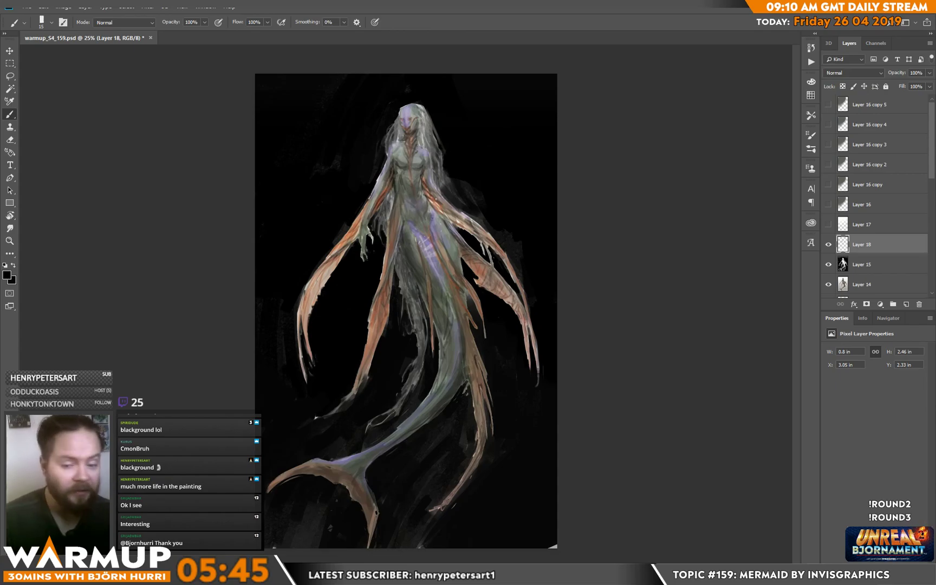
# - Raise the brush size to 28 and paint dark strokes across the mermaid's body
pyautogui.rightClick(435, 176)
pyautogui.moveTo(488, 157); pyautogui.dragTo(491, 157)
pyautogui.click(404, 186)
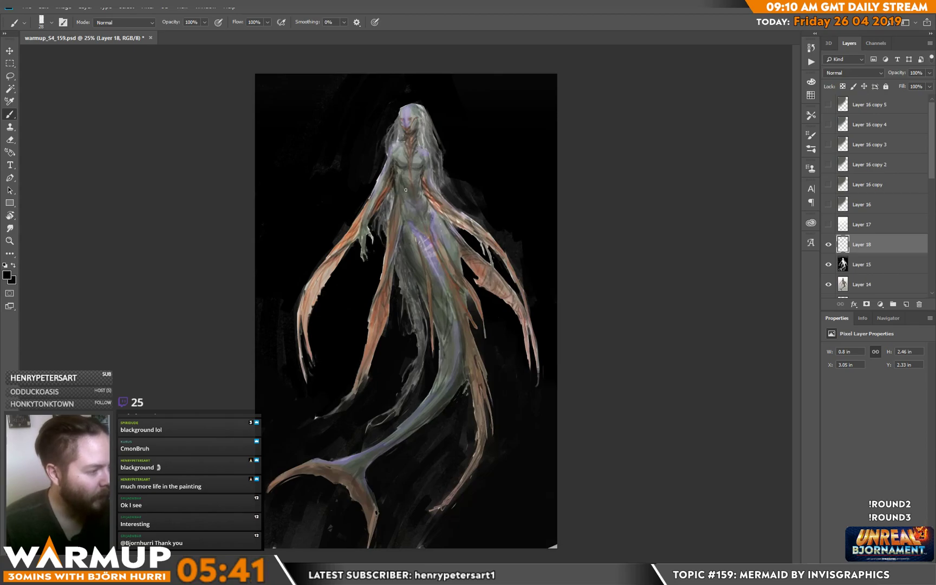
pyautogui.moveTo(411, 198)
pyautogui.mouseDown()
pyautogui.moveTo(416, 189)
pyautogui.moveTo(432, 264)
pyautogui.mouseUp()
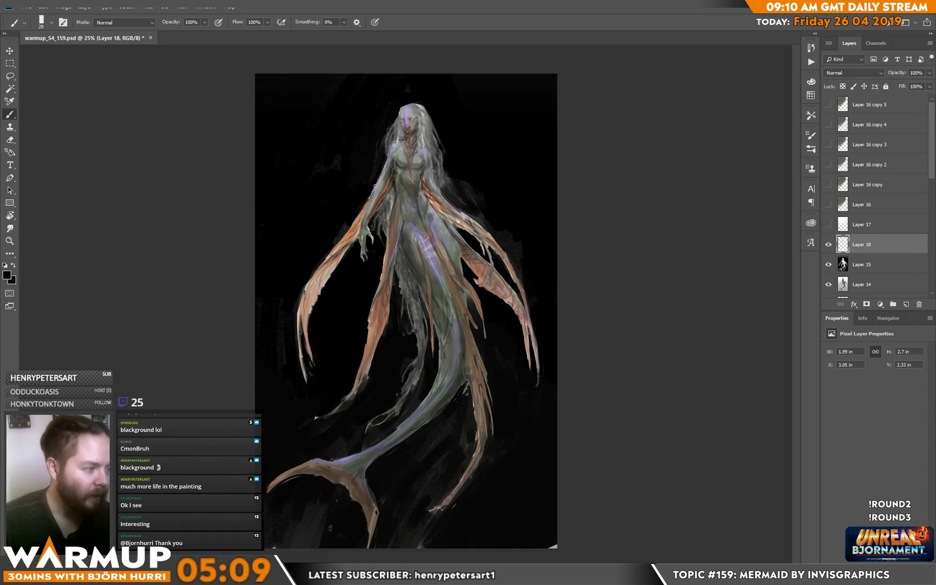
pyautogui.moveTo(369, 197)
pyautogui.mouseDown()
pyautogui.moveTo(346, 232)
pyautogui.moveTo(370, 197)
pyautogui.mouseUp()
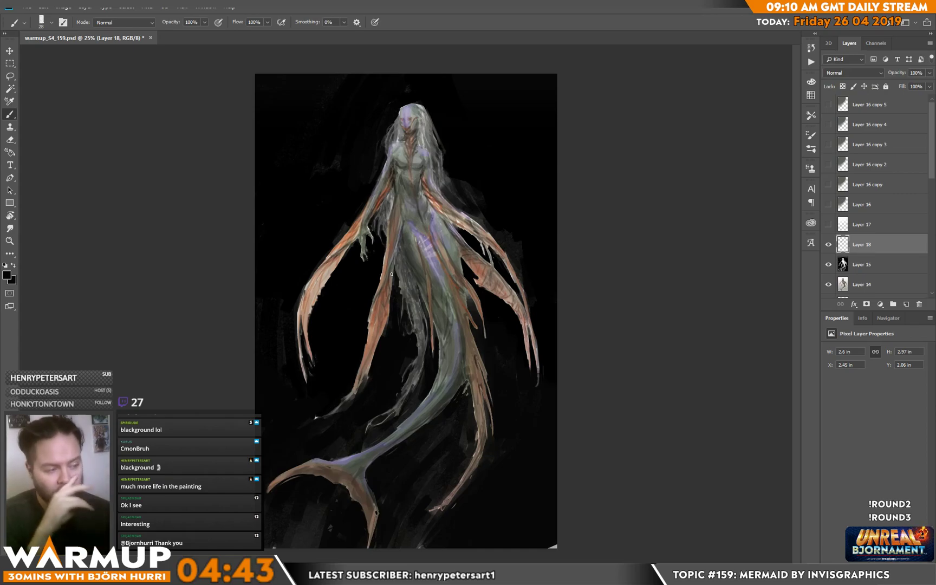
# - Undo the last stroke, then paint broad dark strokes over the left fin with a 70 px brush
pyautogui.hotkey('ctrl', 'z')
pyautogui.rightClick(353, 244)
pyautogui.click(424, 156)
pyautogui.moveTo(347, 255); pyautogui.dragTo(337, 264)
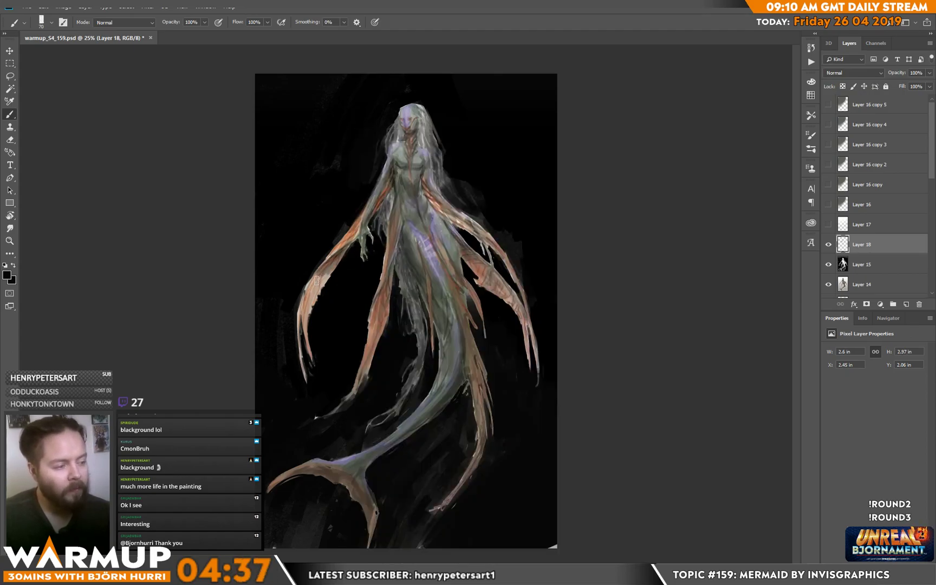
pyautogui.moveTo(345, 252); pyautogui.dragTo(357, 245)
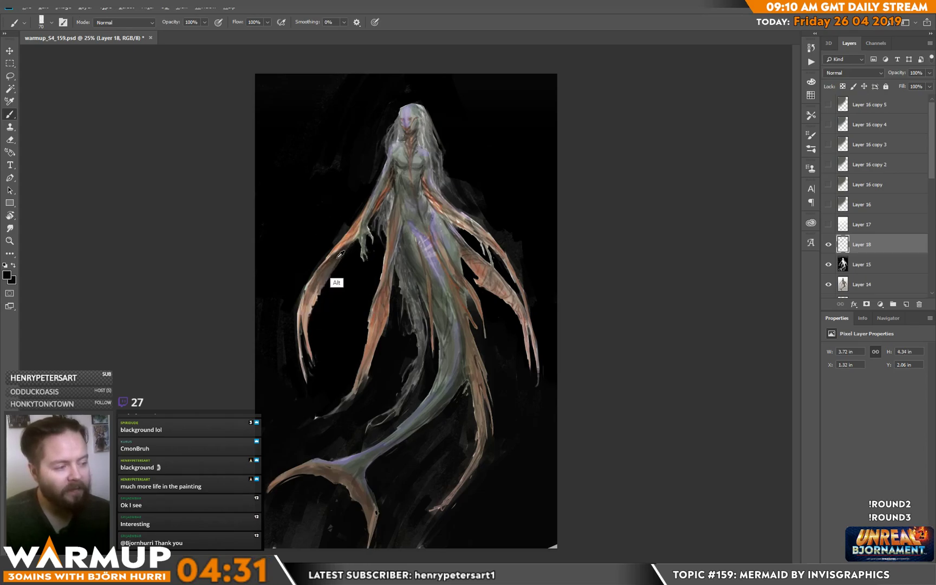
pyautogui.moveTo(317, 296)
pyautogui.mouseDown()
pyautogui.moveTo(304, 325)
pyautogui.moveTo(304, 310)
pyautogui.mouseUp()
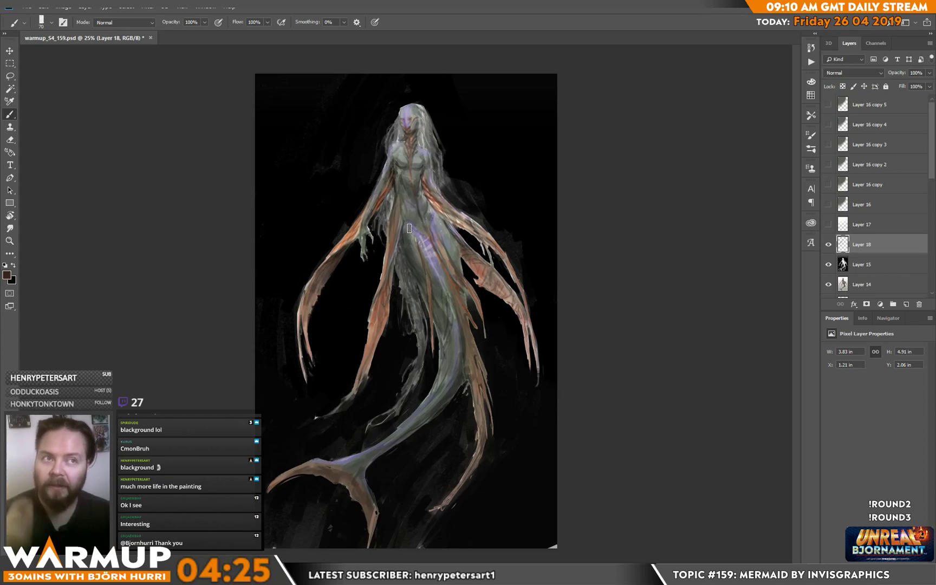
# - Sample near-black from the canvas and add short dark shading strokes on the orange fin
pyautogui.keyDown('alt'); pyautogui.click(392, 278); pyautogui.keyUp('alt')
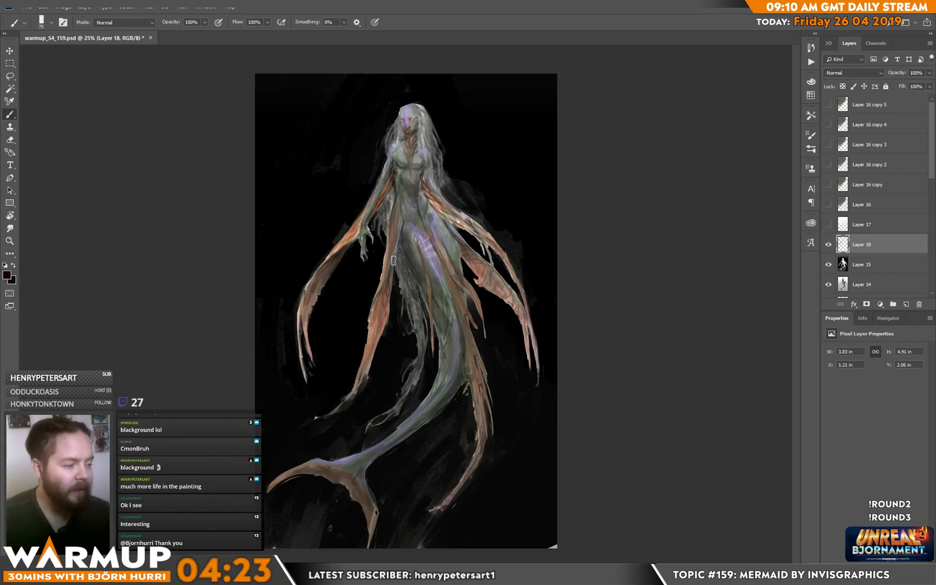
pyautogui.moveTo(382, 295); pyautogui.dragTo(365, 358)
pyautogui.keyDown('alt'); pyautogui.click(388, 292); pyautogui.keyUp('alt')
pyautogui.moveTo(381, 317); pyautogui.dragTo(374, 340)
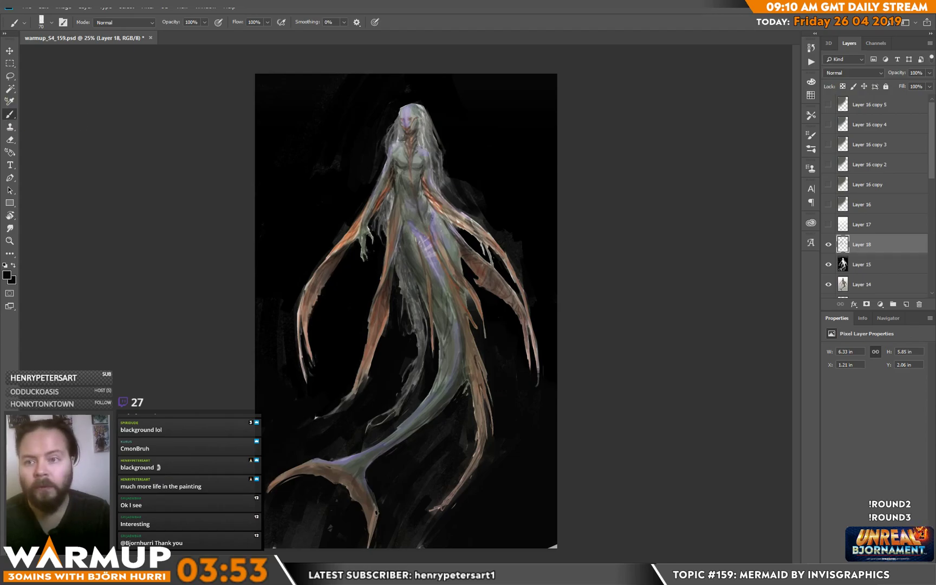
pyautogui.hotkey('alt', 'Tab')
pyautogui.scroll(-4, 357, 233)
pyautogui.scroll(-3, 338, 241)
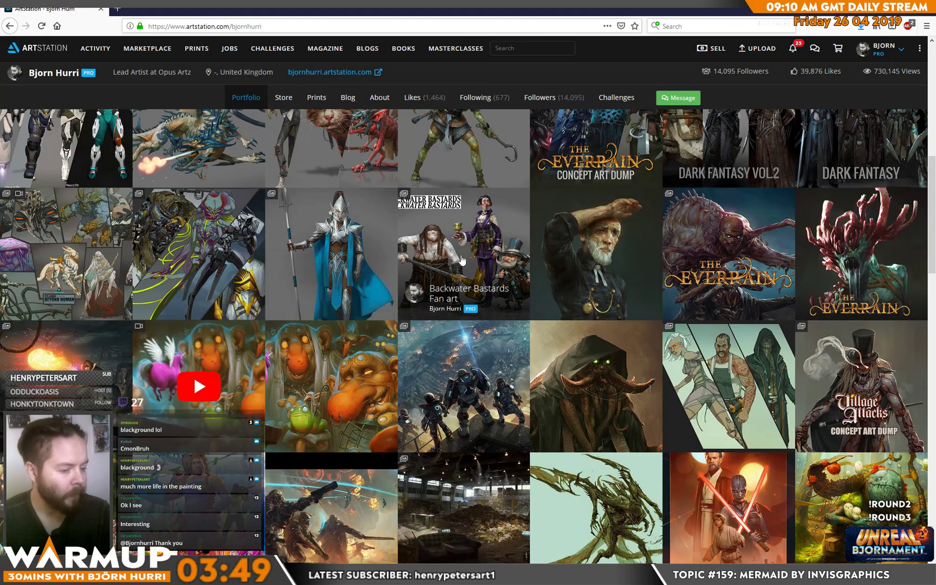
pyautogui.scroll(2, 462, 261)
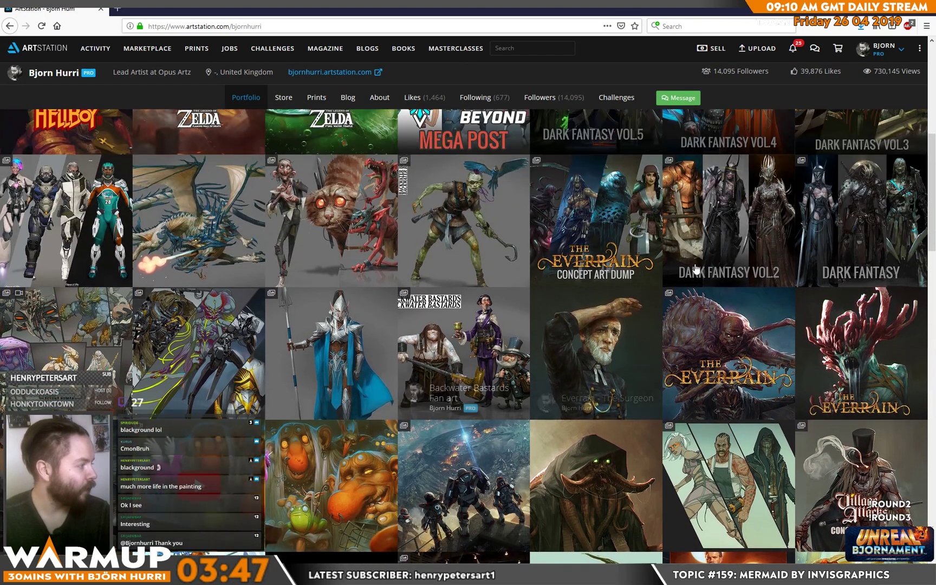
pyautogui.click(896, 216)
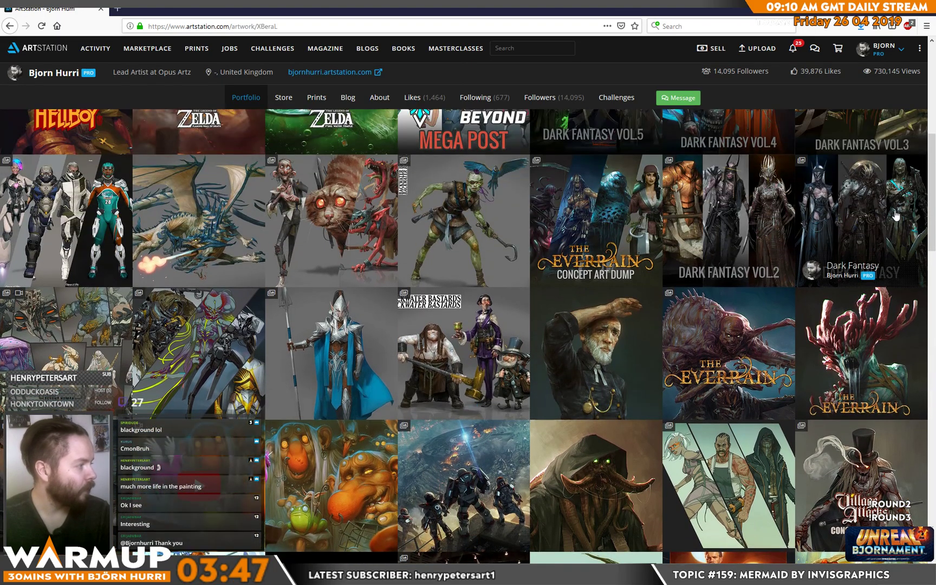
pyautogui.scroll(-5, 128, 234)
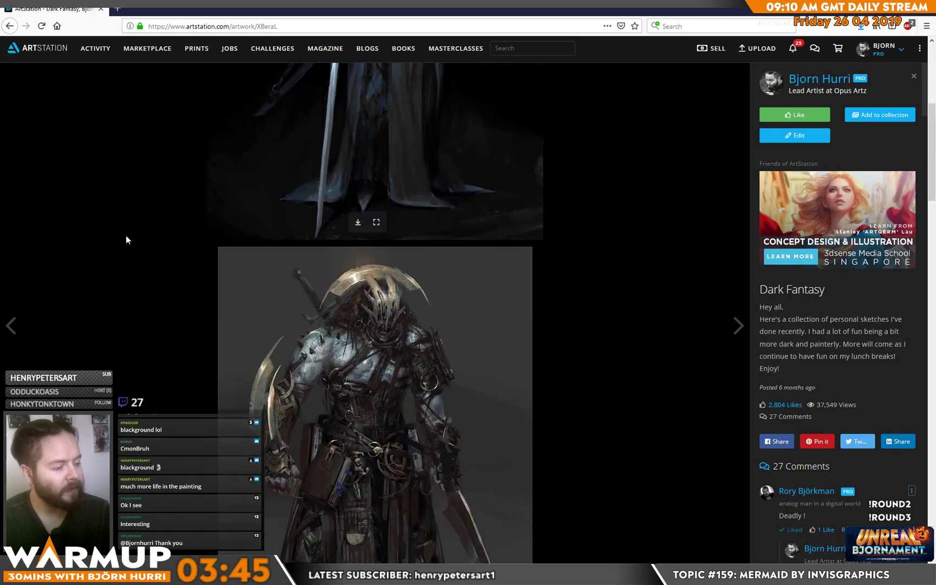
pyautogui.scroll(-20, 128, 237)
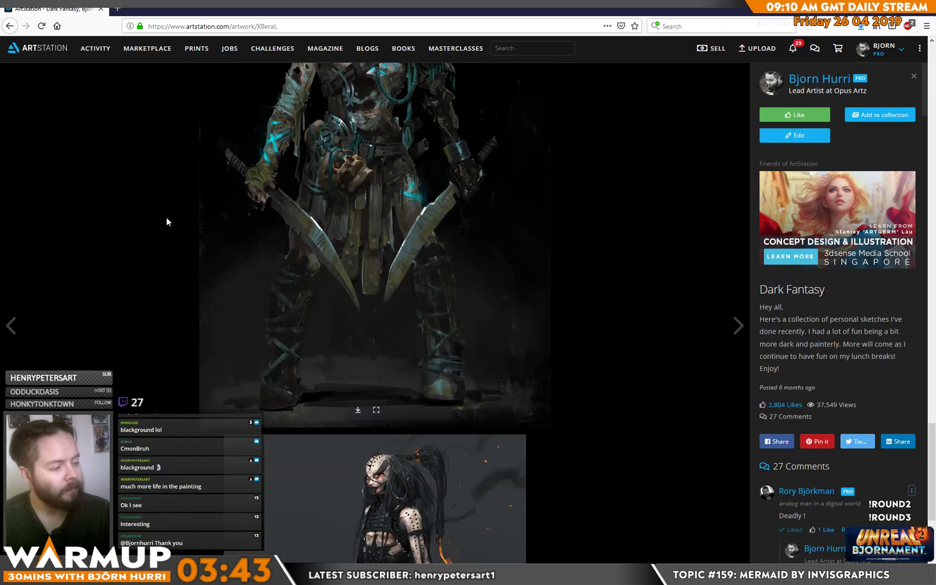
pyautogui.scroll(-5, 167, 219)
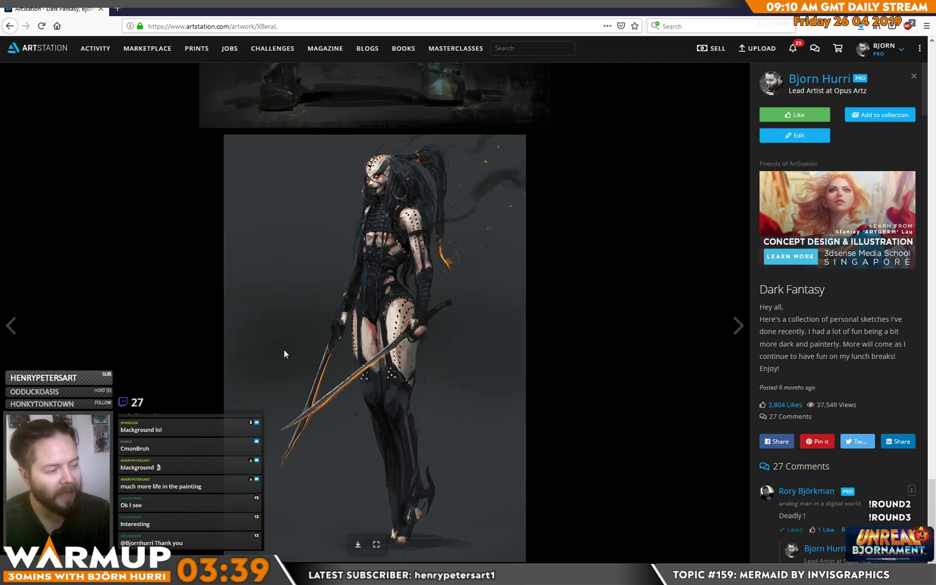
pyautogui.scroll(1, 284, 349)
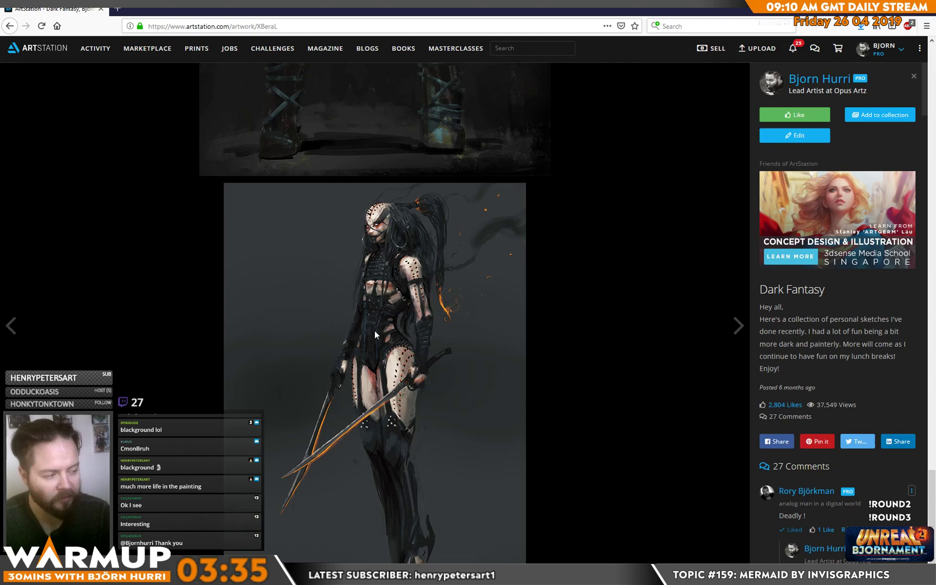
pyautogui.scroll(7, 383, 322)
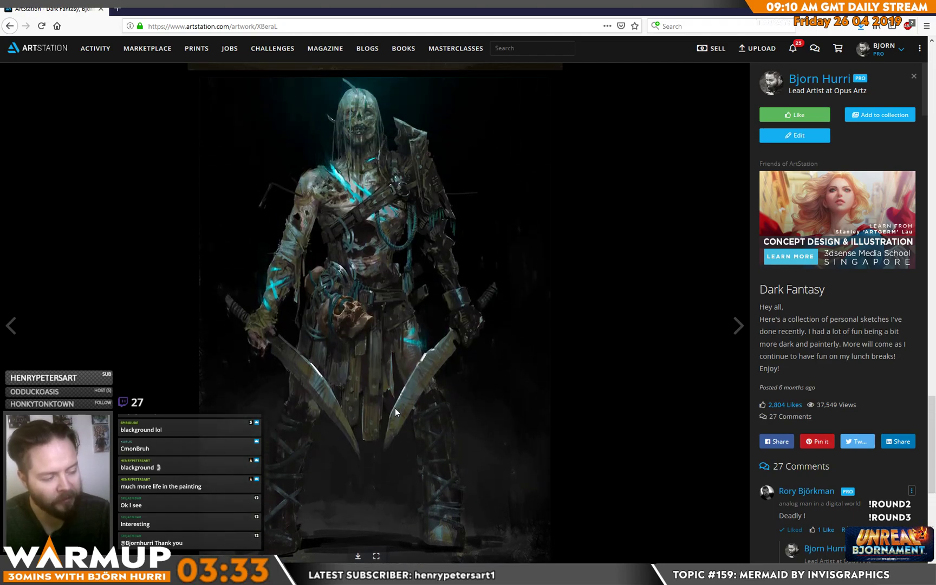
pyautogui.scroll(15, 378, 398)
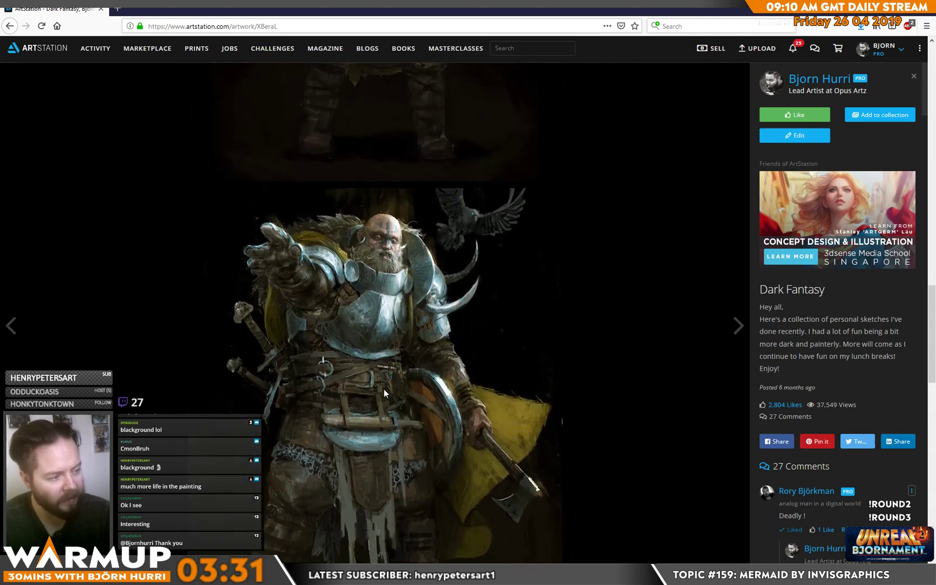
pyautogui.scroll(6, 383, 423)
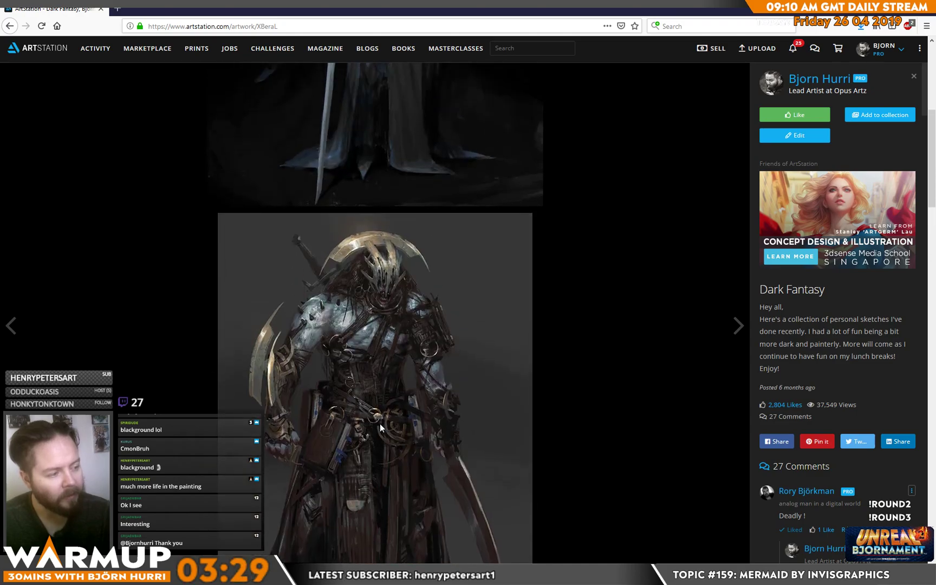
pyautogui.scroll(-2, 325, 325)
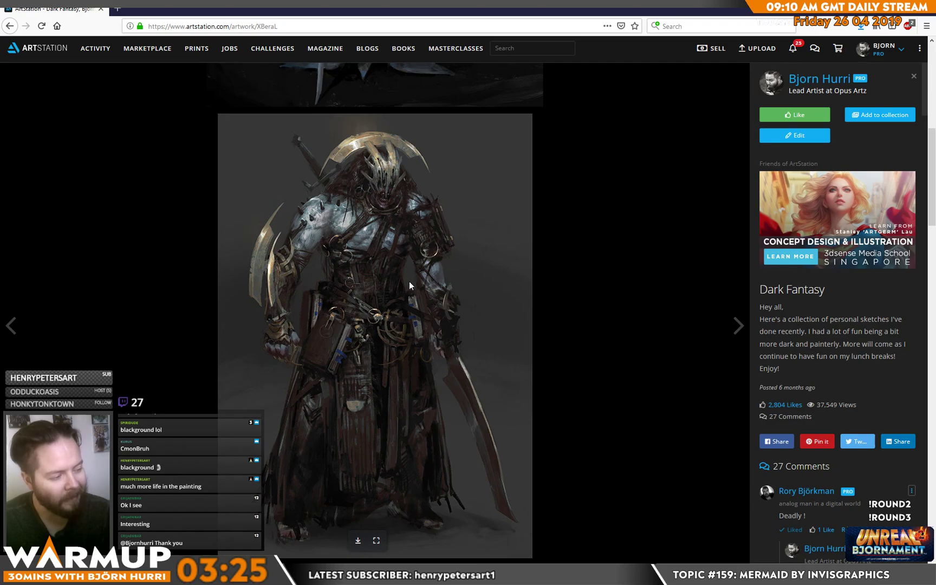
pyautogui.scroll(8, 433, 414)
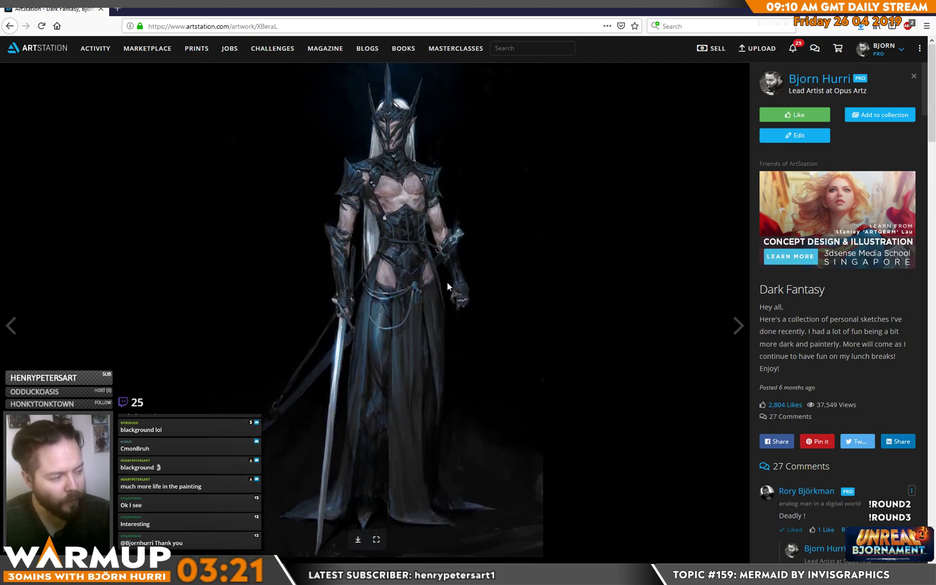
pyautogui.click(10, 26)
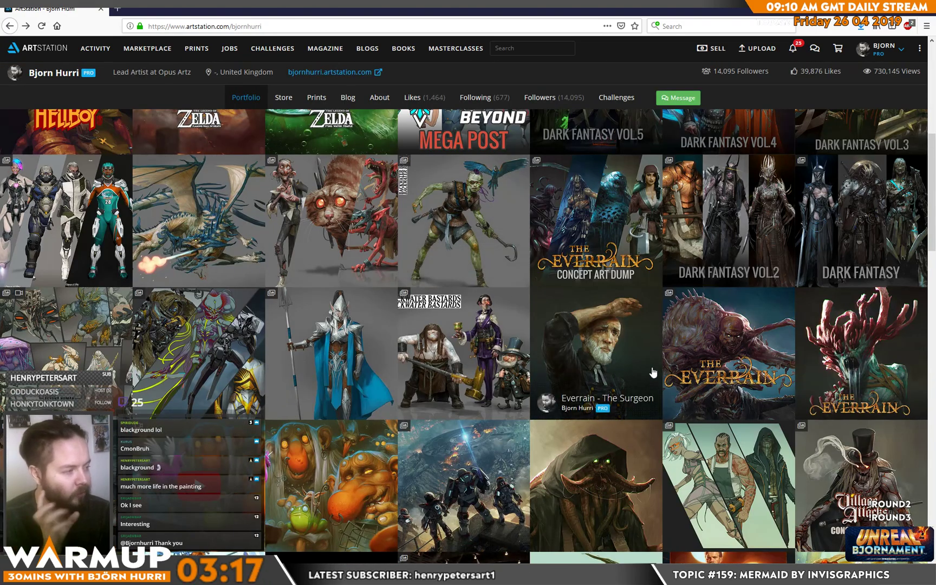
# - Open the Dark Fantasy Vol.2 post from the portfolio grid and scroll down through its sketches
pyautogui.click(724, 226)
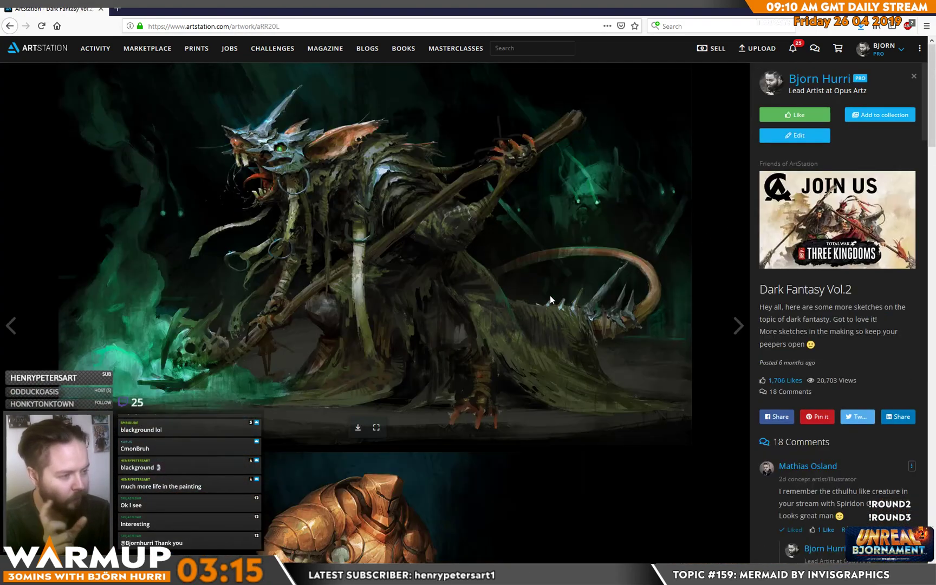
pyautogui.scroll(-4, 590, 336)
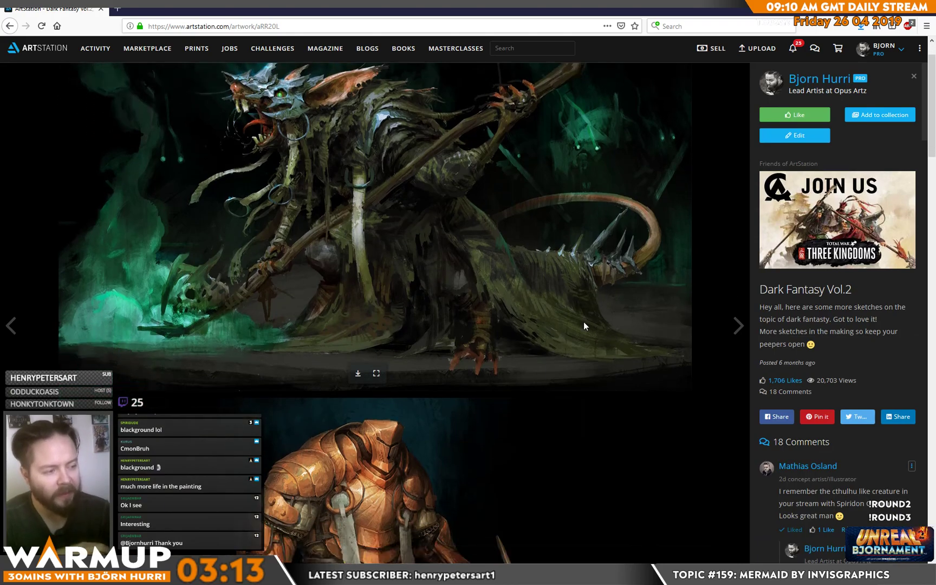
pyautogui.scroll(-2, 534, 297)
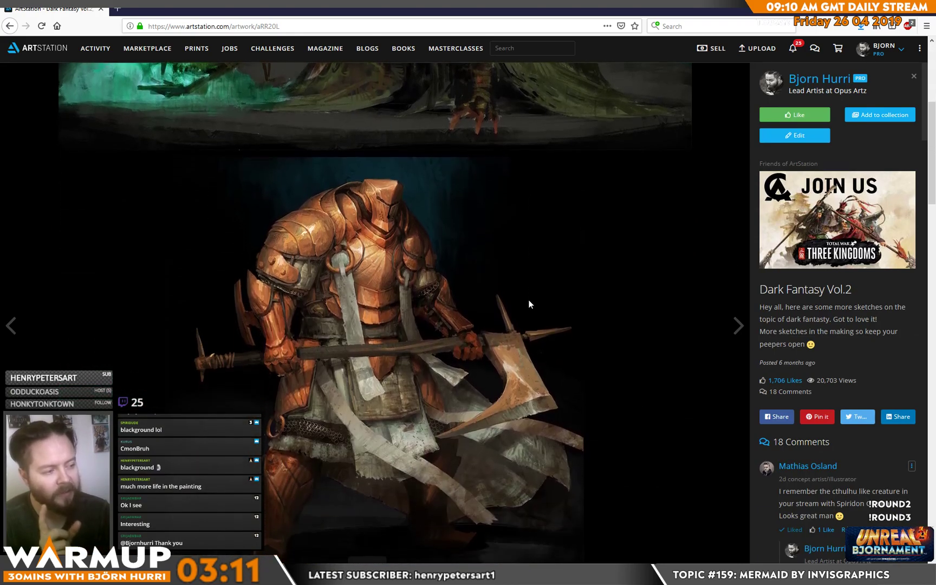
pyautogui.scroll(-2, 549, 305)
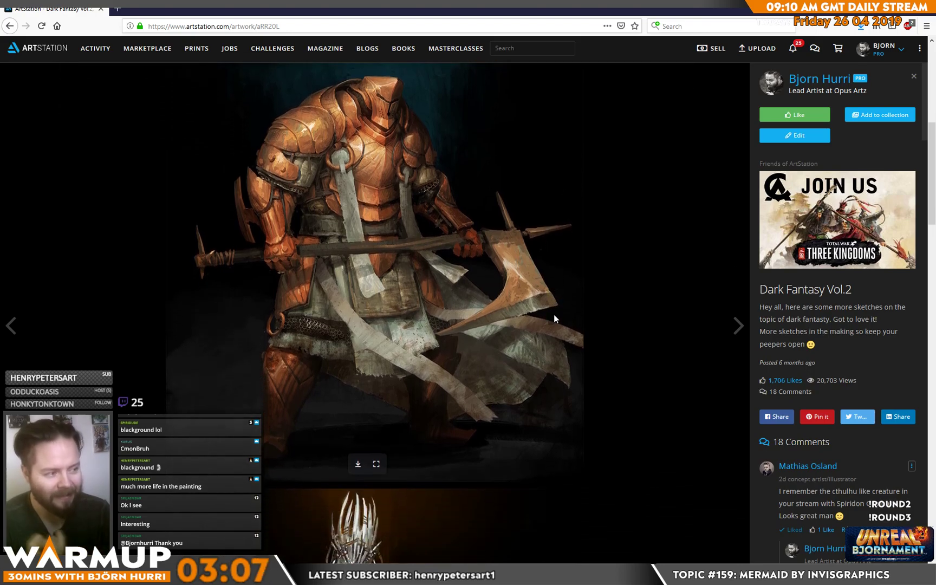
pyautogui.scroll(-7, 554, 321)
pyautogui.scroll(-1, 555, 337)
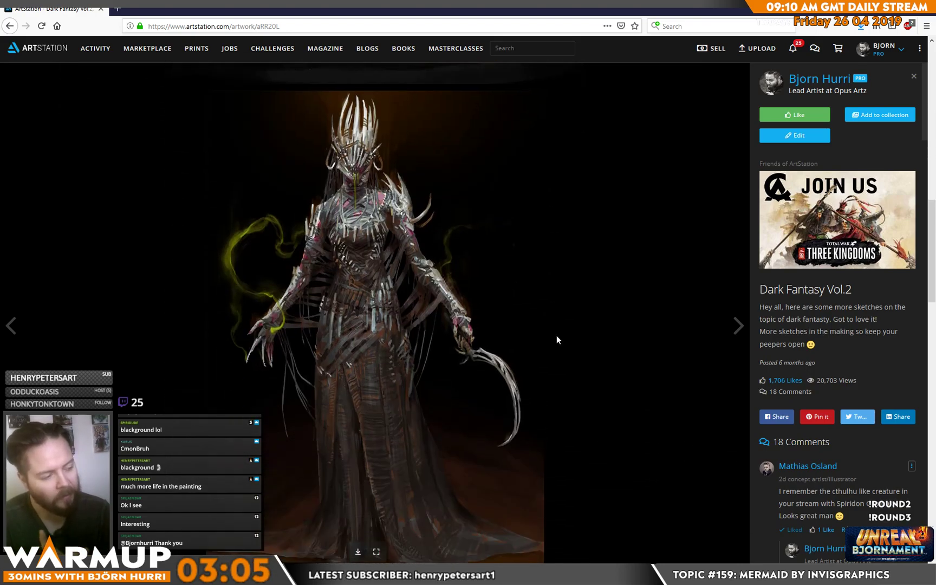
pyautogui.scroll(-12, 580, 345)
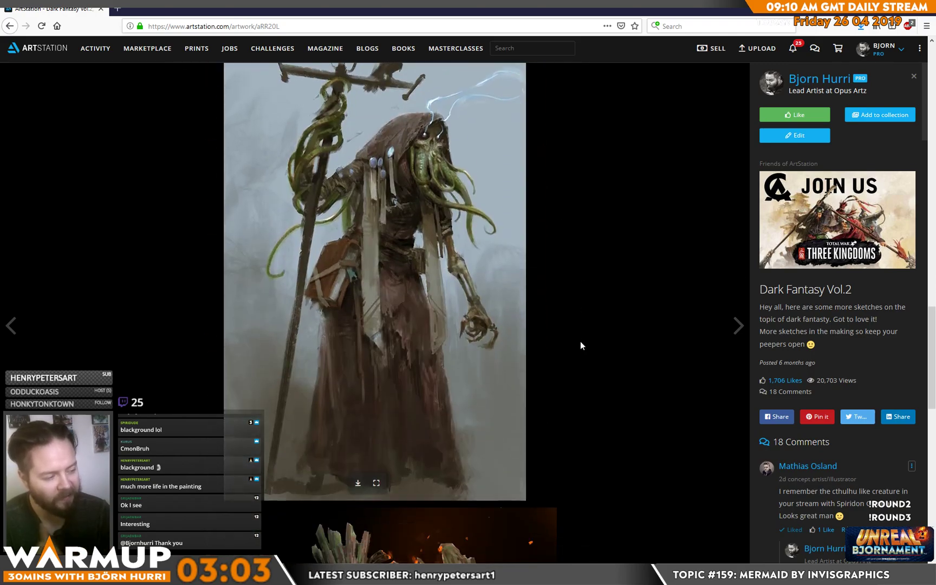
pyautogui.scroll(-5, 584, 354)
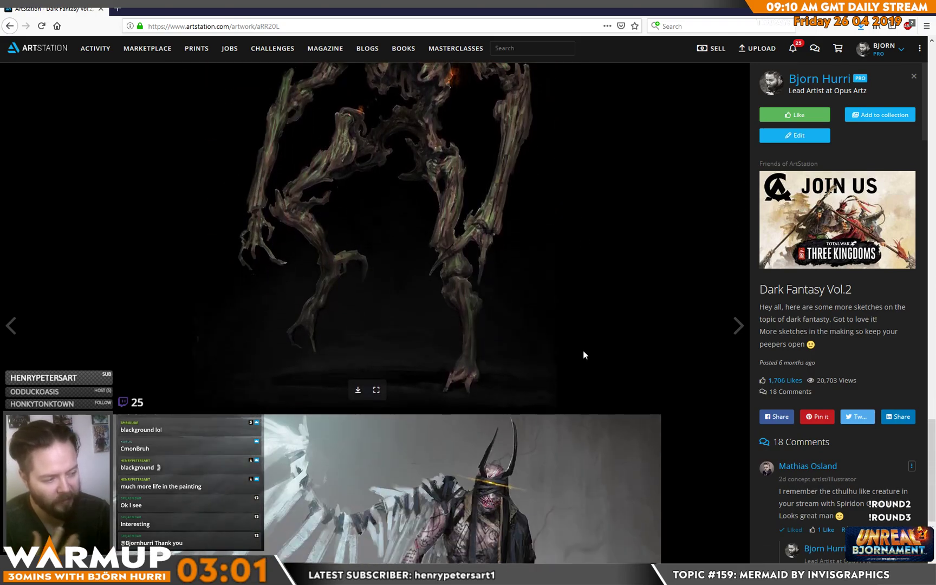